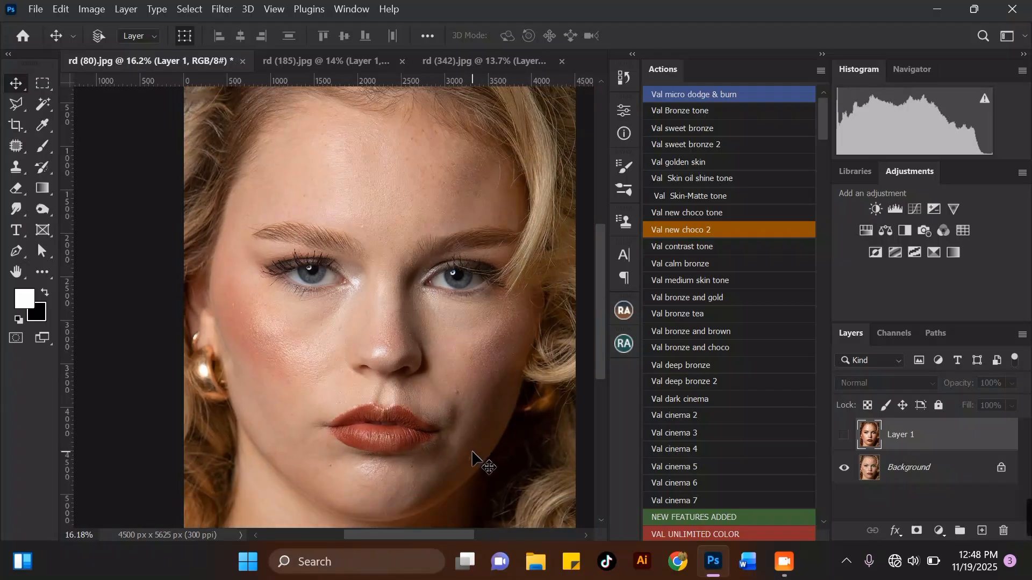
Toggle Layer 1's visibility to compare the retouched portrait with the original.
scroll(472, 453, up, 1)
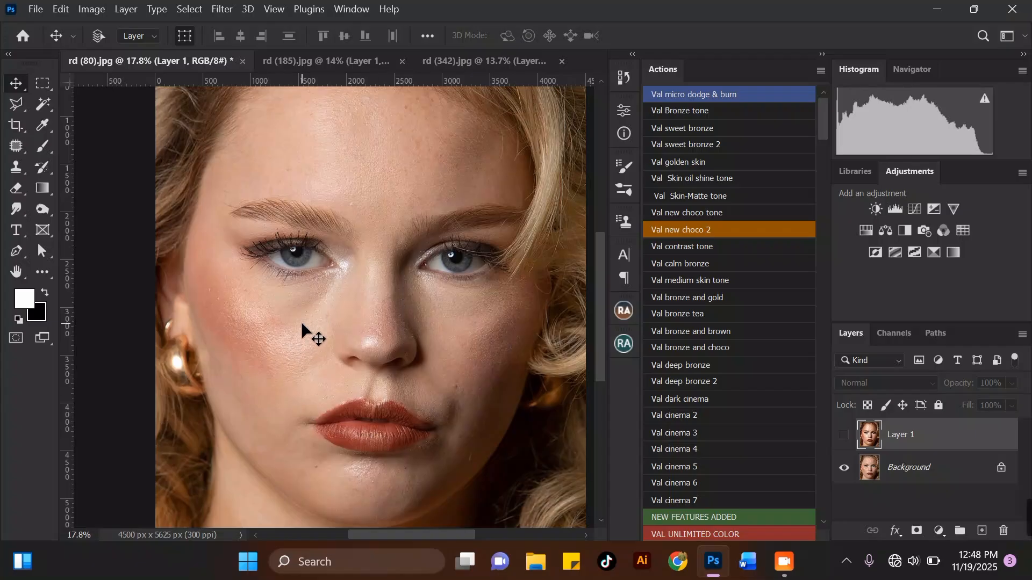
click(843, 436)
click(843, 436)
click(843, 437)
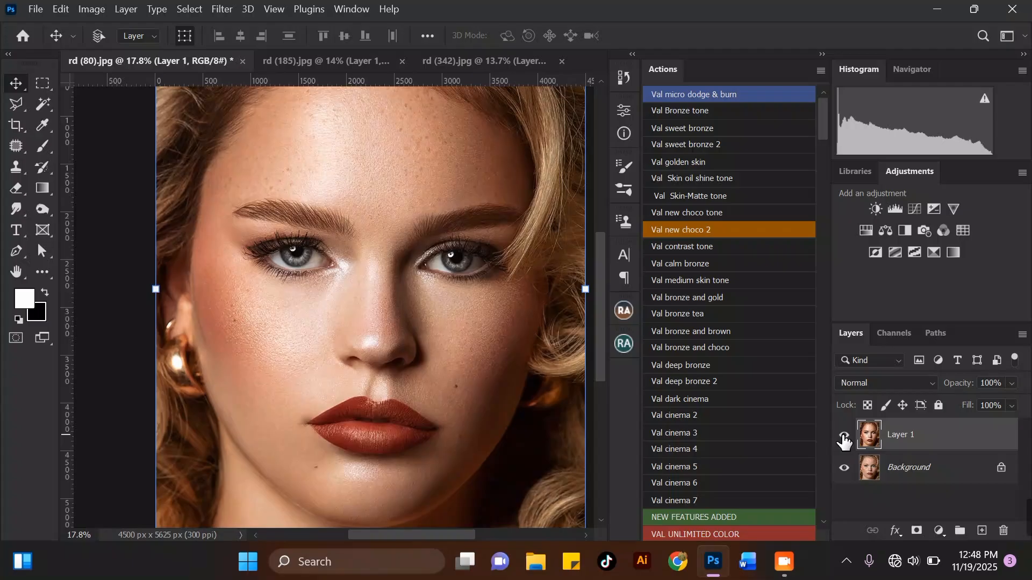
Hide Layer 1 and select the Background layer.
mouse_move(822, 107)
mouse_down()
mouse_move(811, 395)
mouse_move(826, 481)
mouse_move(811, 369)
mouse_move(820, 109)
mouse_move(814, 404)
mouse_move(833, 500)
mouse_move(821, 112)
mouse_move(834, 484)
mouse_move(820, 350)
mouse_move(824, 102)
mouse_move(815, 194)
mouse_move(840, 487)
mouse_move(824, 416)
mouse_move(834, 259)
mouse_move(818, 111)
mouse_move(823, 163)
mouse_up()
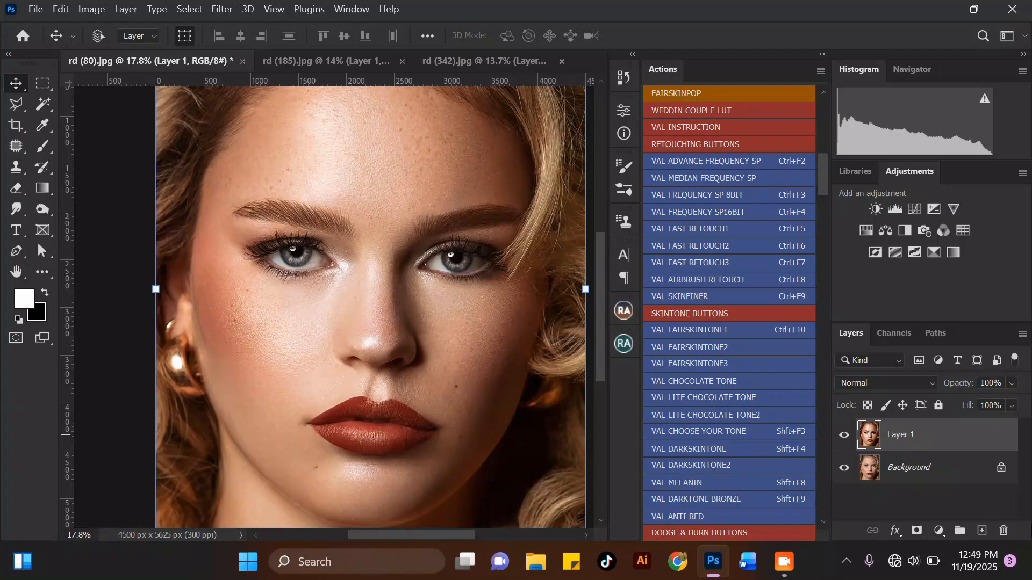
click(844, 435)
click(930, 471)
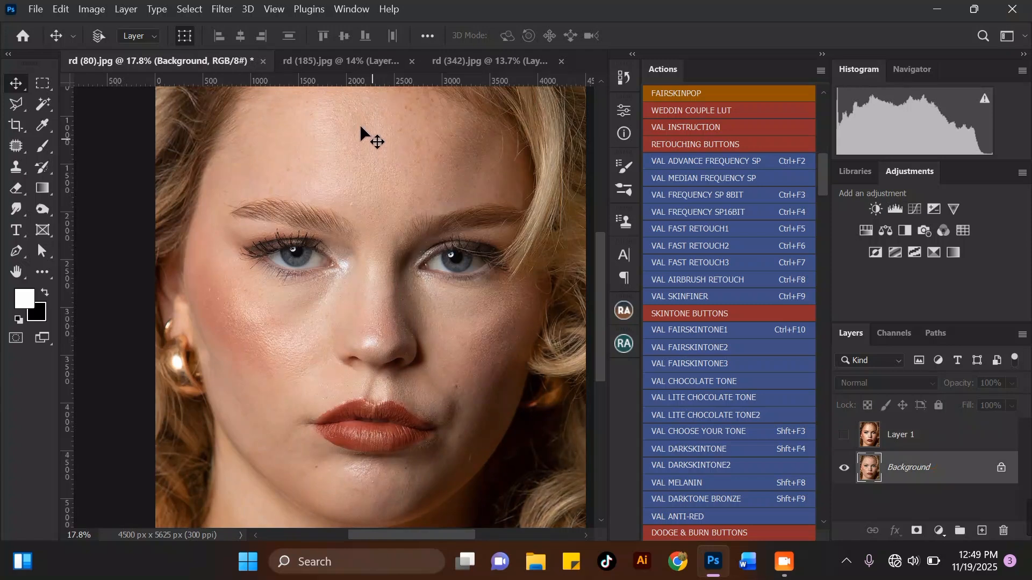
drag(601, 258, 601, 255)
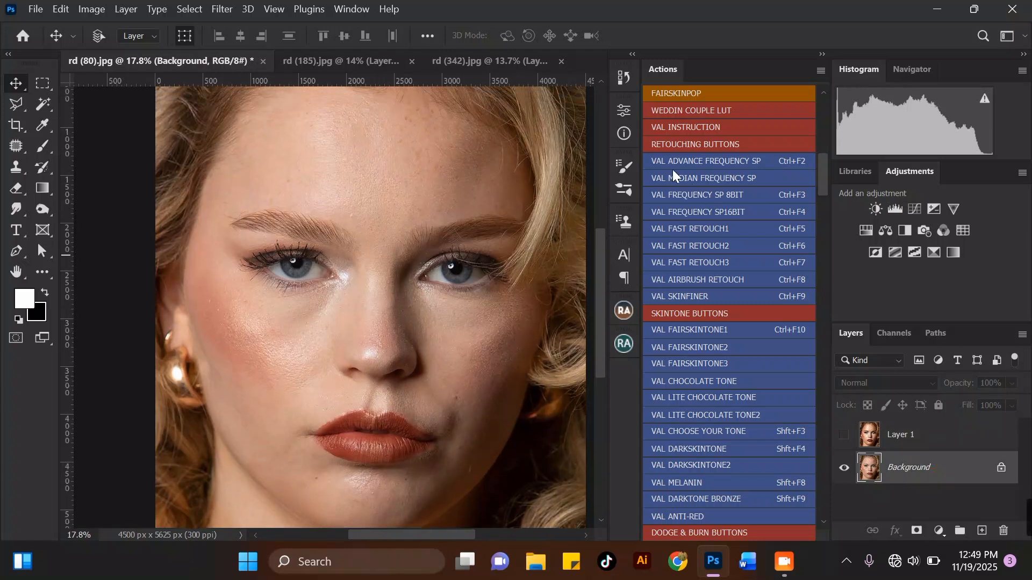
Run the VAL ADVANCE FREQUENCY SP action and continue past its welcome message.
click(672, 163)
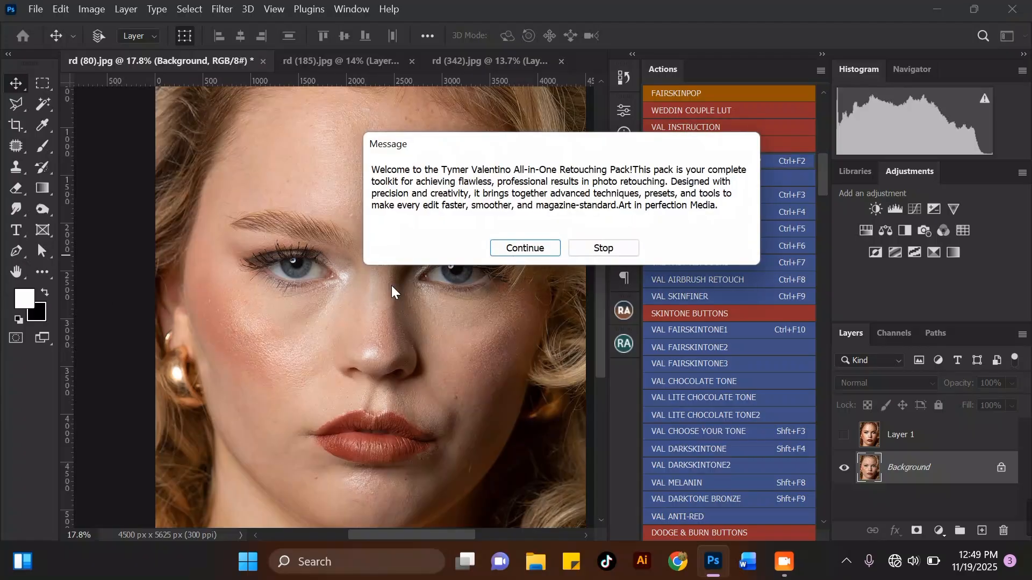
drag(456, 153, 644, 141)
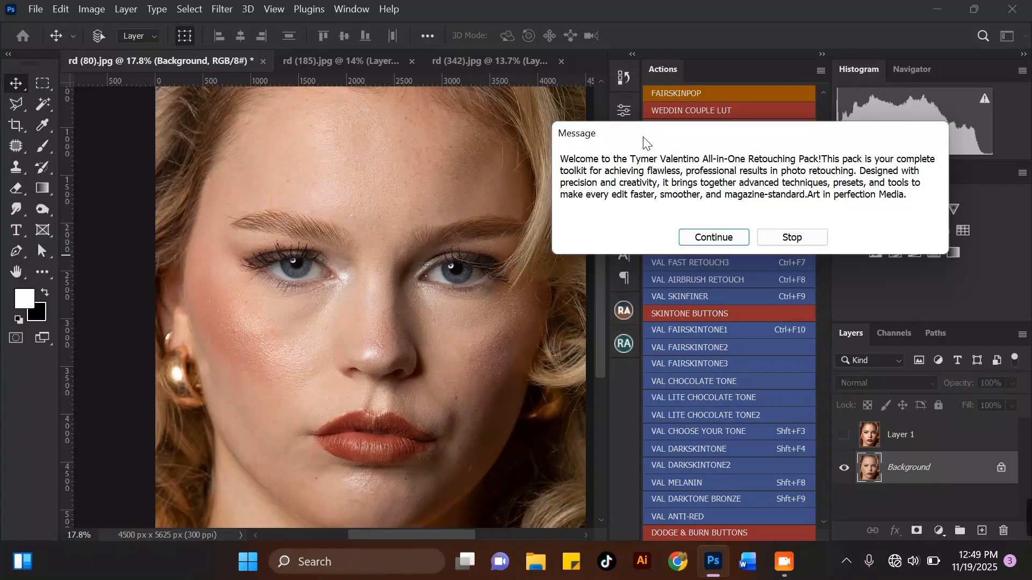
click(714, 237)
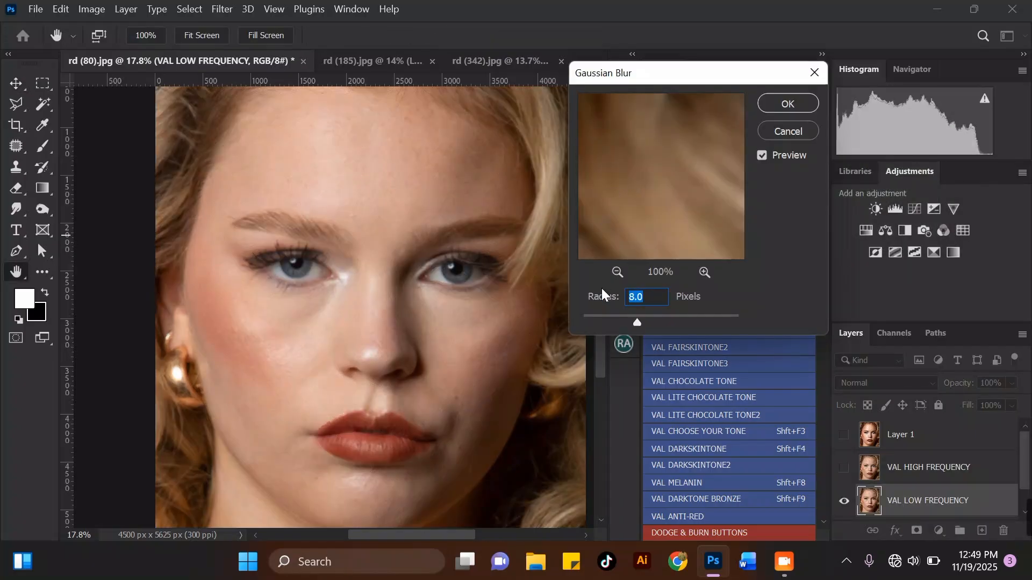
Apply Gaussian Blur with a radius of 11 pixels to the low-frequency layer.
click(617, 272)
click(617, 273)
click(617, 272)
click(617, 272)
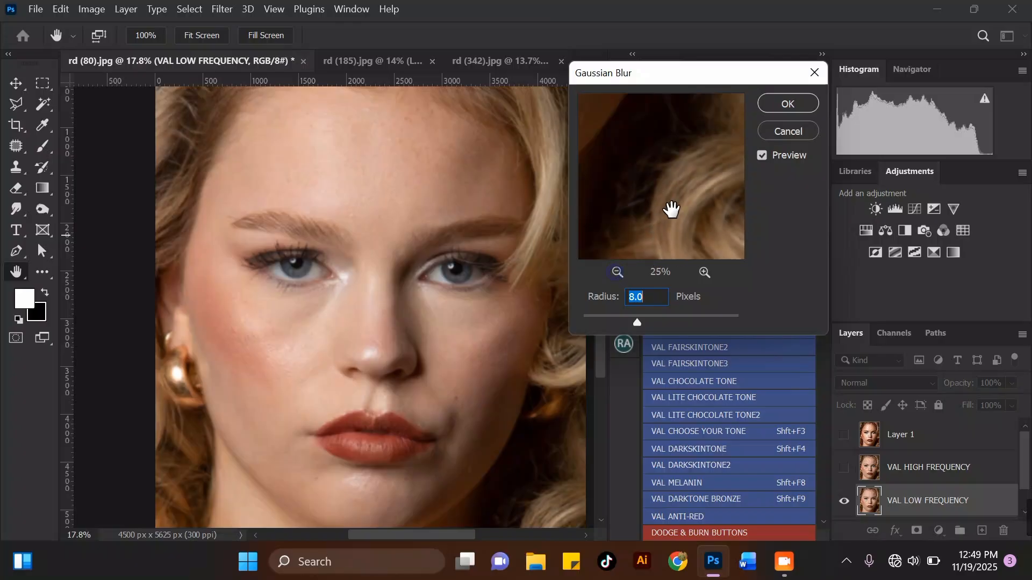
drag(663, 166, 687, 235)
click(616, 272)
click(617, 272)
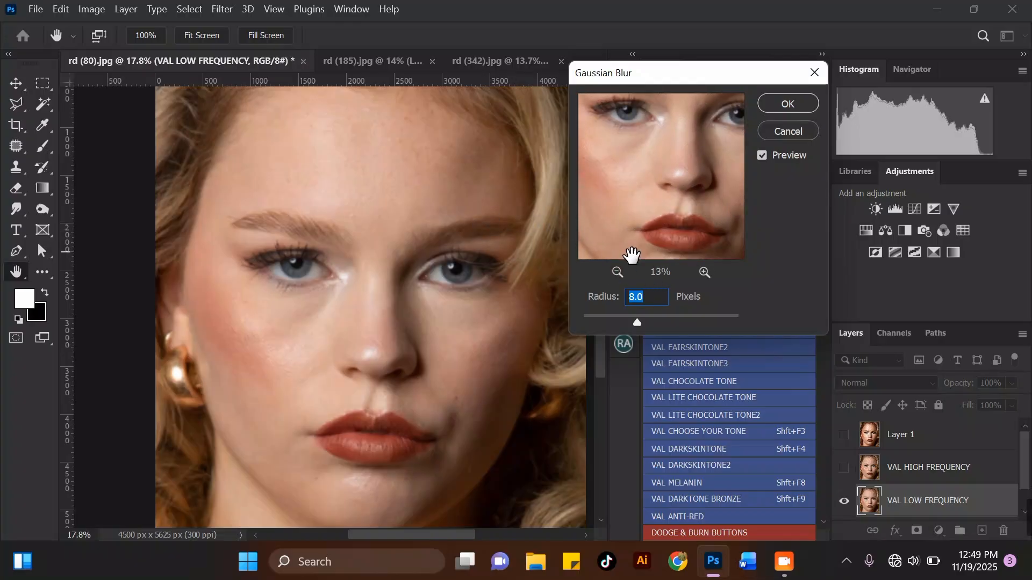
click(703, 273)
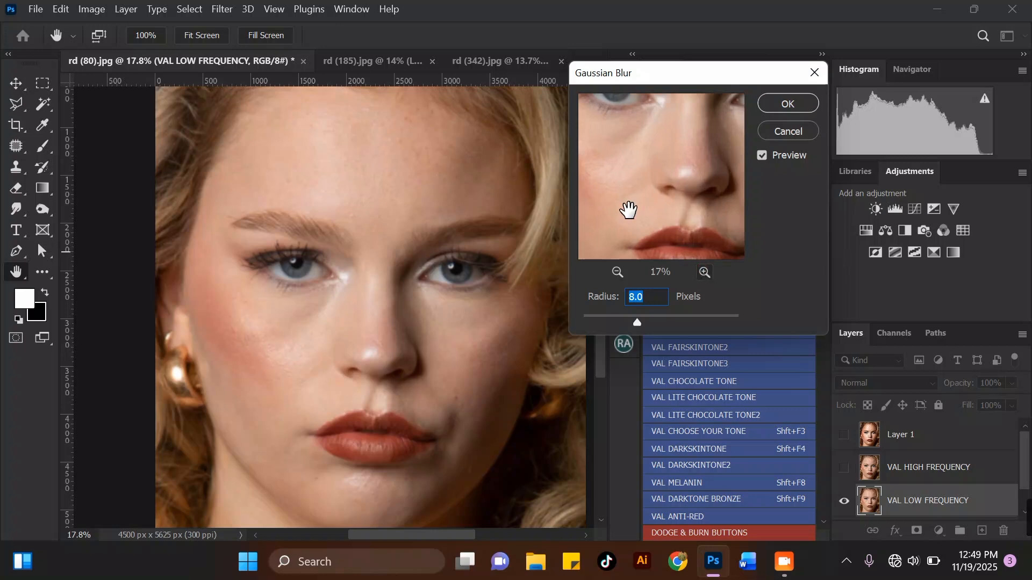
drag(612, 178, 653, 194)
drag(640, 321, 644, 321)
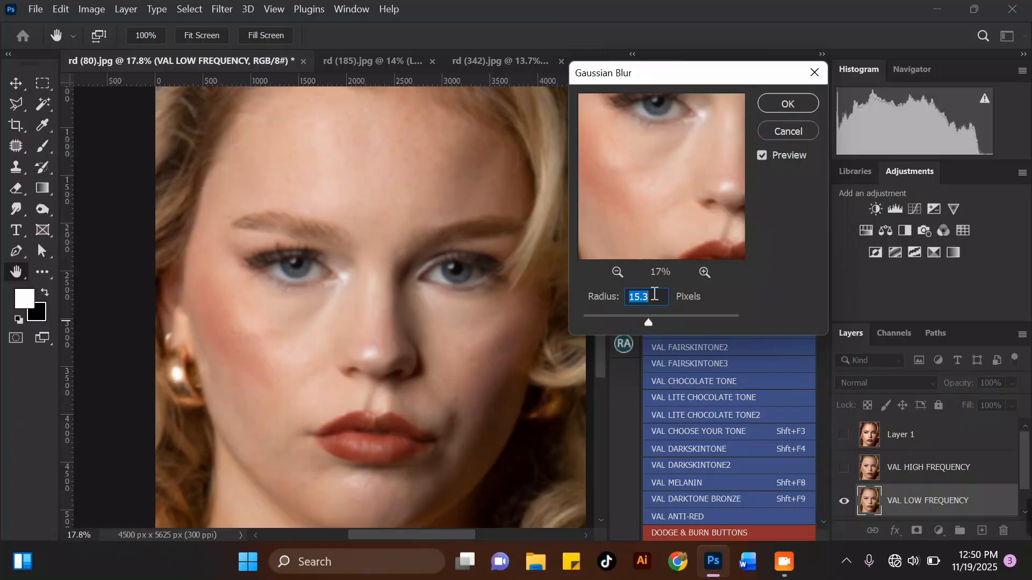
text(11)
click(617, 271)
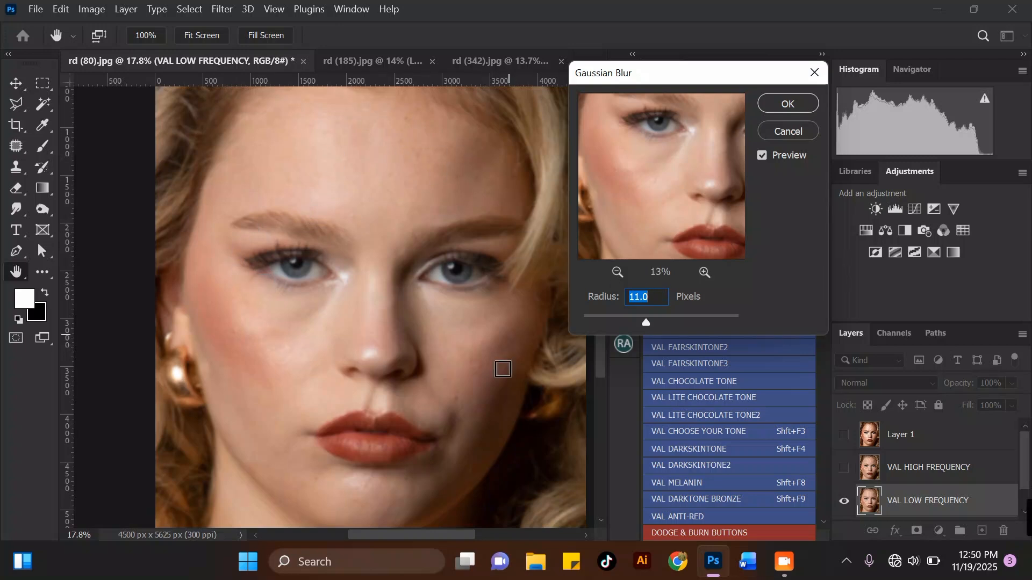
click(775, 103)
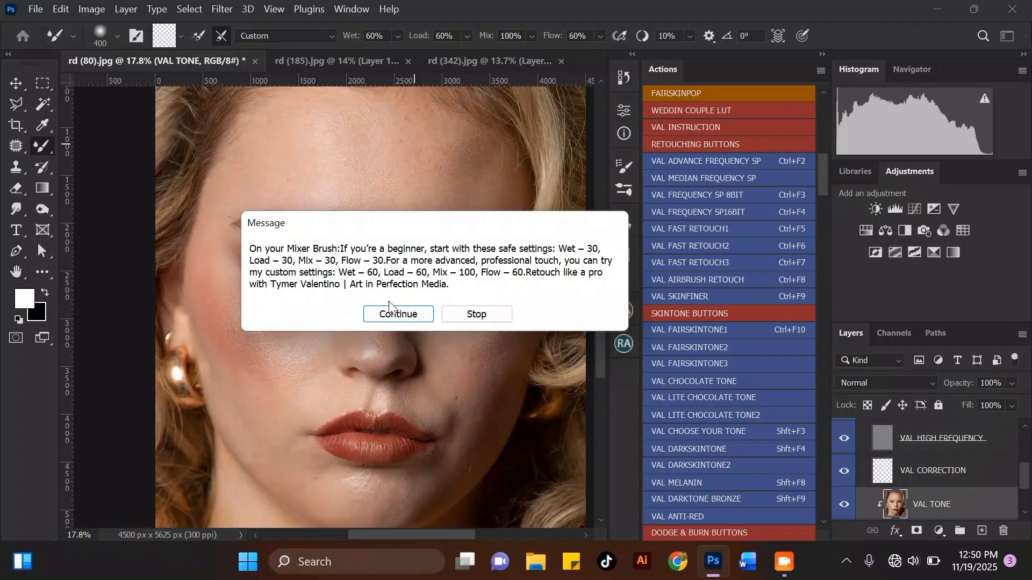
Continue past the Mixer Brush settings message to start painting on the VAL TONE layer.
click(410, 314)
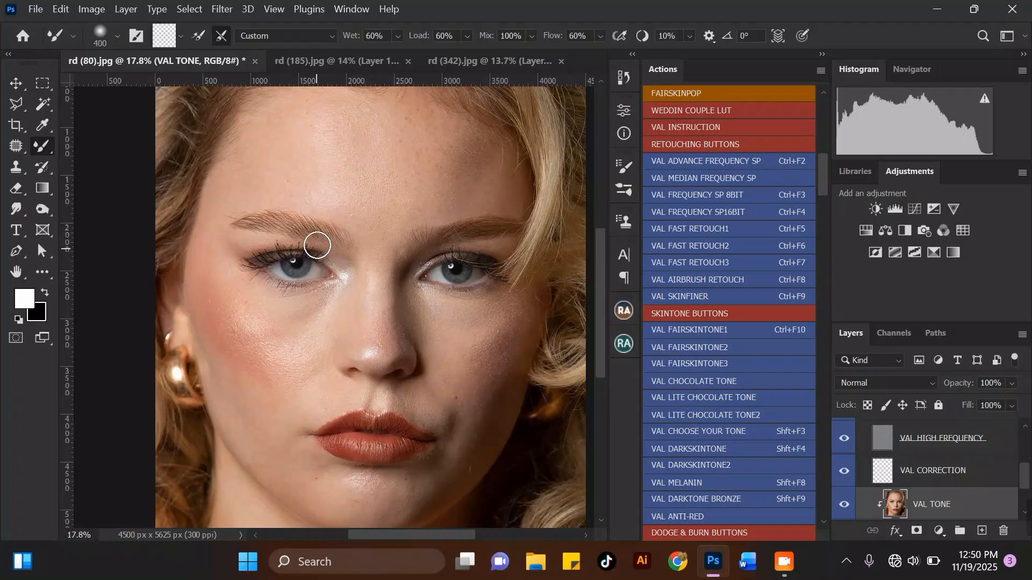
scroll(317, 245, down, 2)
scroll(322, 137, up, 2)
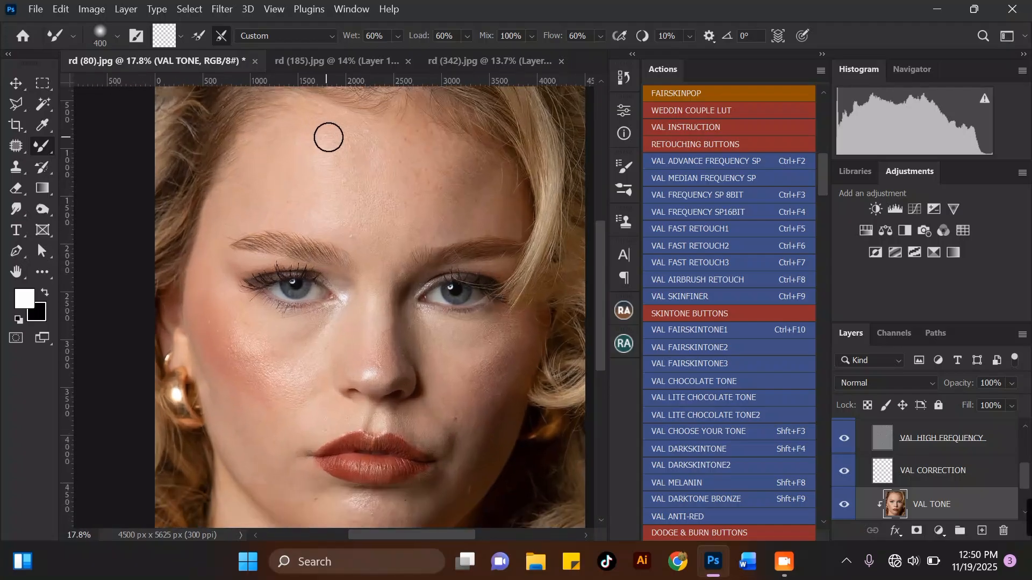
scroll(338, 150, up, 3)
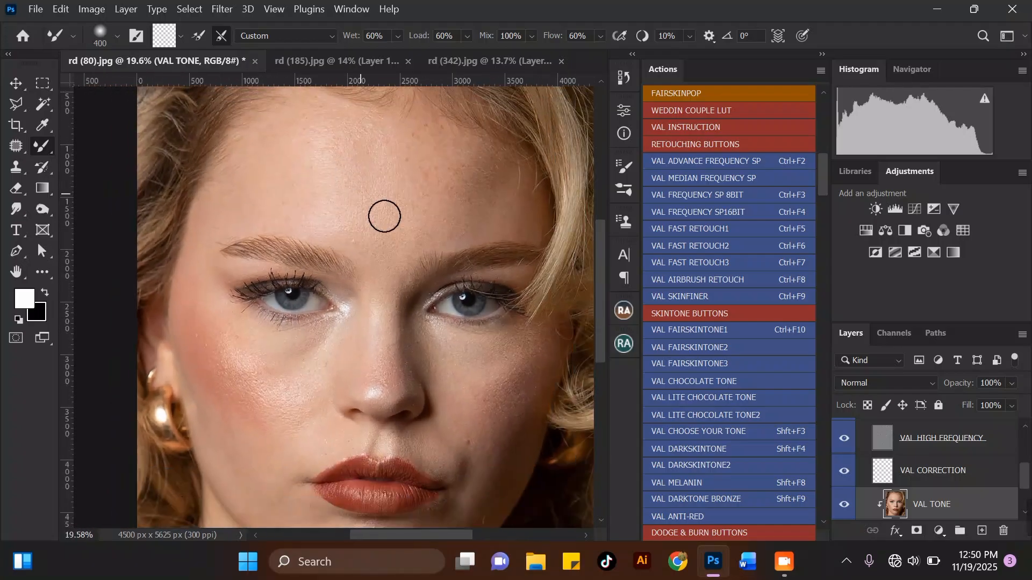
scroll(424, 161, down, 2)
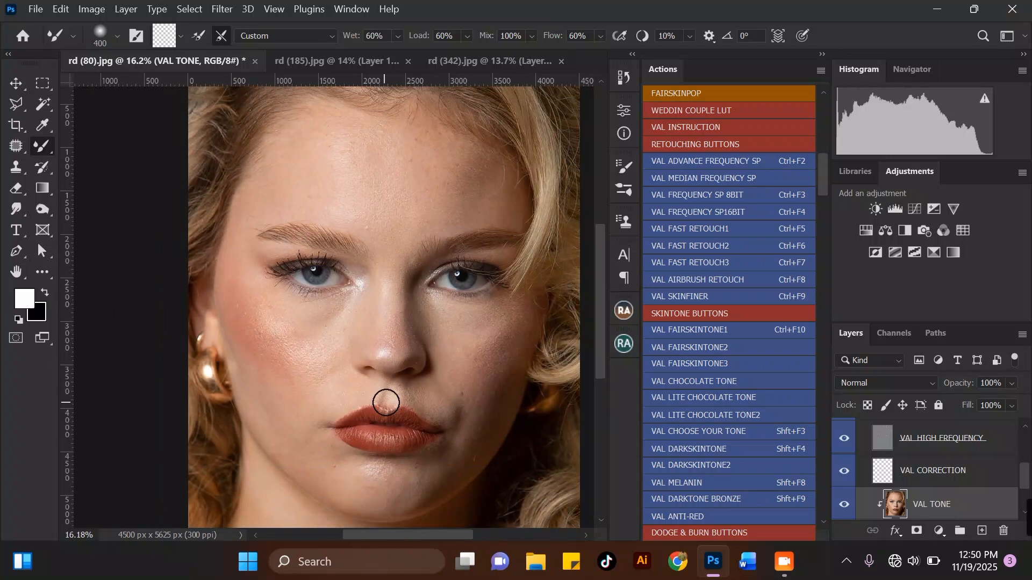
Scroll through the layer stack to review the layers the action created.
drag(1028, 476, 1027, 481)
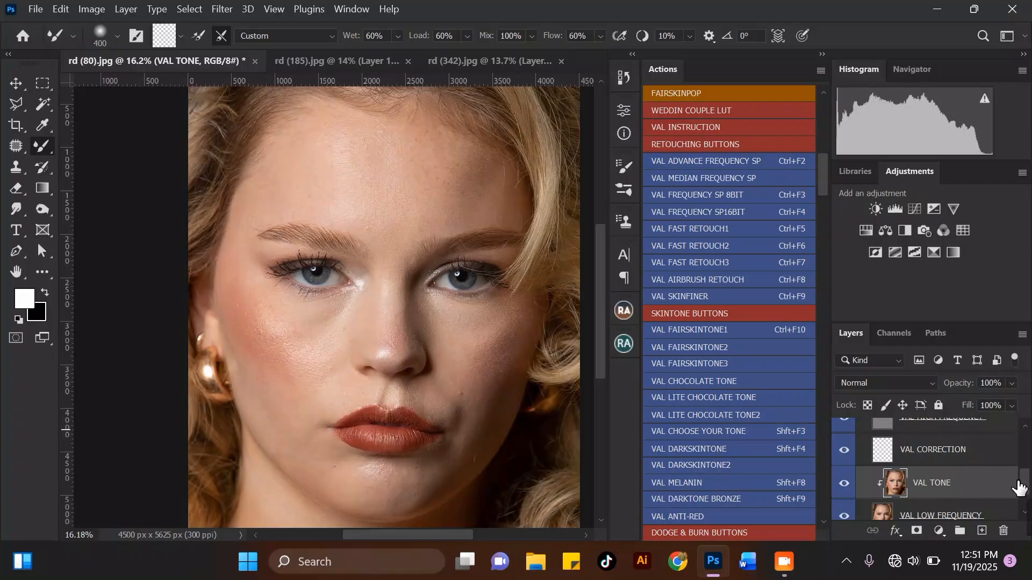
mouse_move(1027, 487)
mouse_down()
mouse_move(1027, 478)
mouse_move(1024, 500)
mouse_move(1022, 461)
mouse_move(1023, 471)
mouse_up()
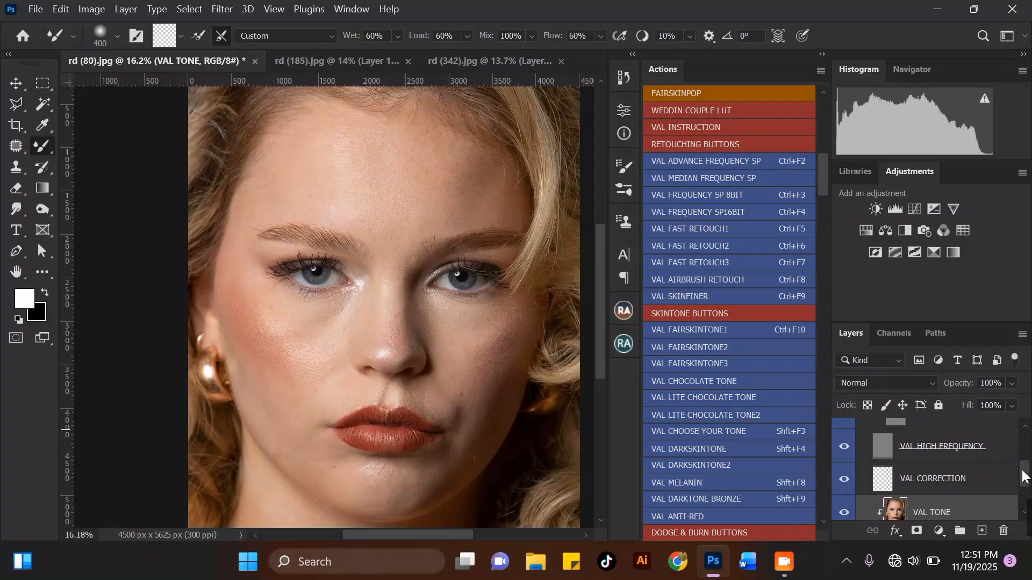
scroll(377, 186, up, 1)
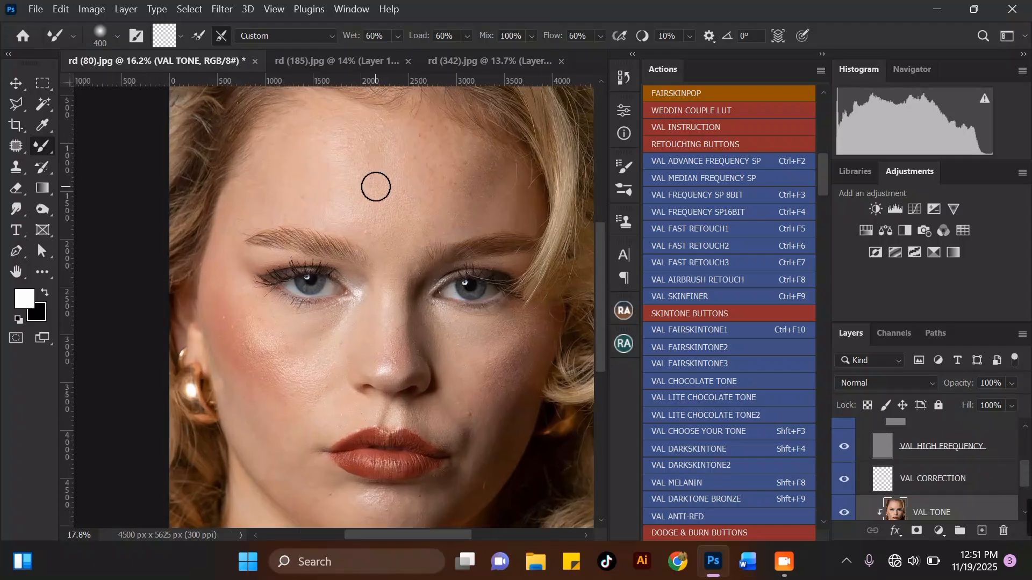
drag(1026, 482, 1025, 488)
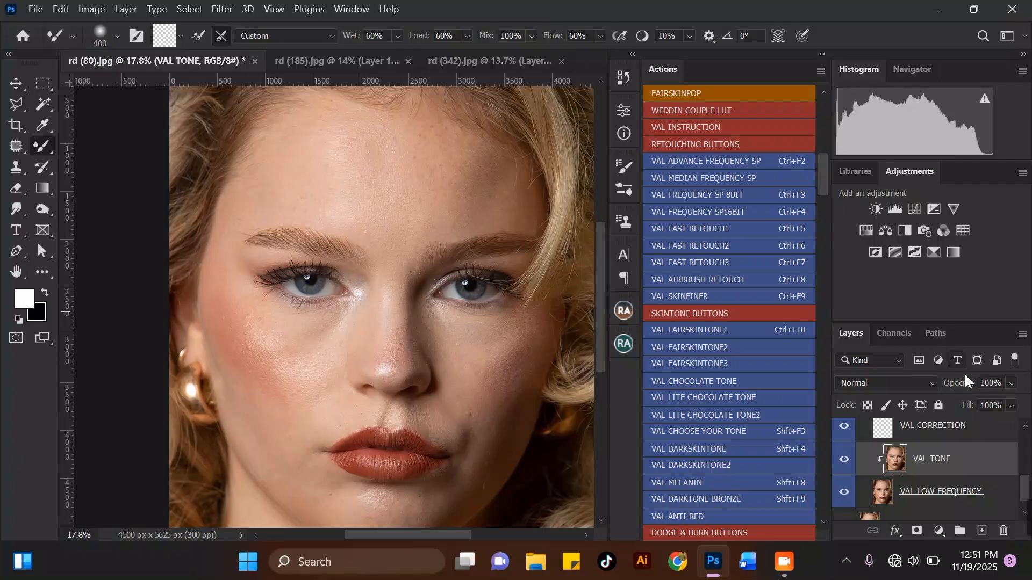
scroll(360, 256, down, 1)
scroll(341, 152, up, 2)
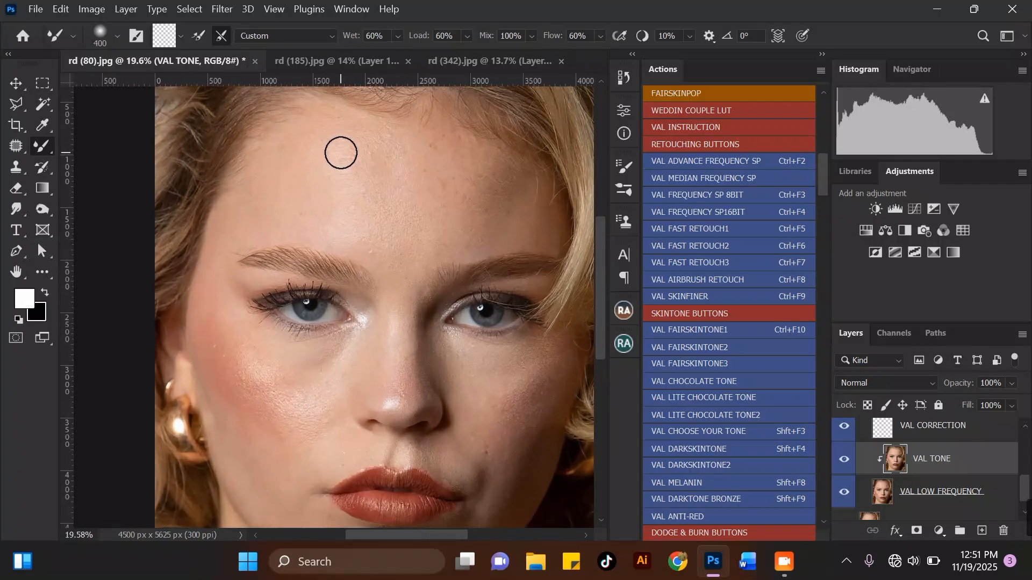
Smooth the skin tone on the upper-left forehead with Mixer Brush strokes on the VAL TONE layer, resizing the brush as needed.
key(])
scroll(347, 255, down, 1)
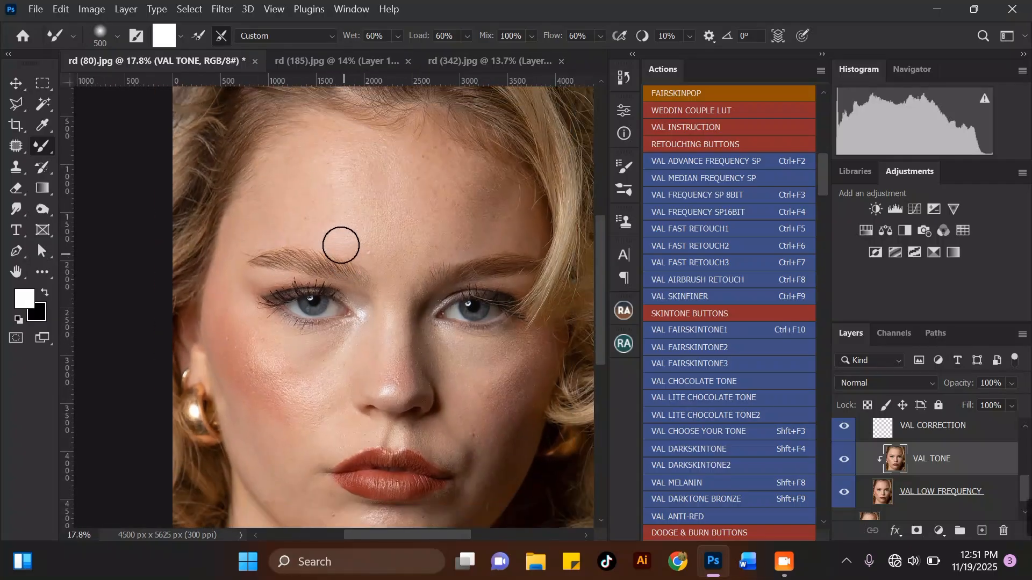
scroll(329, 149, up, 1)
scroll(330, 148, up, 1)
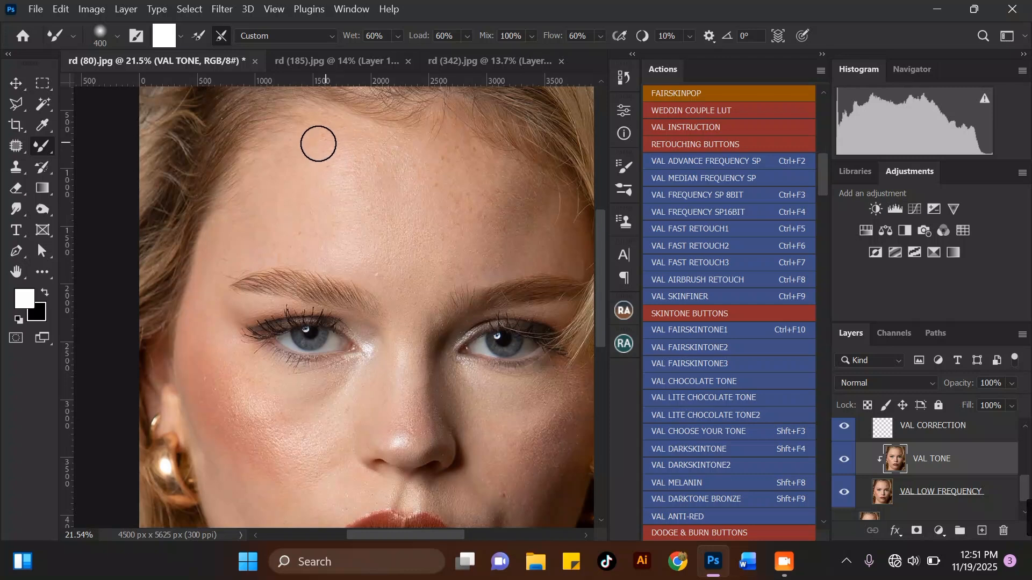
key(bracketleft)
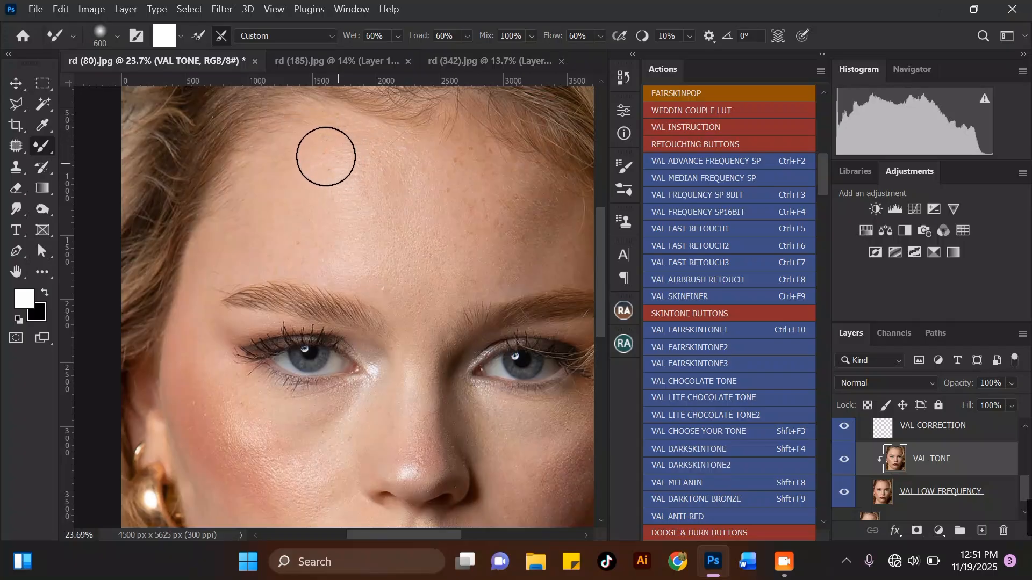
drag(325, 156, 329, 174)
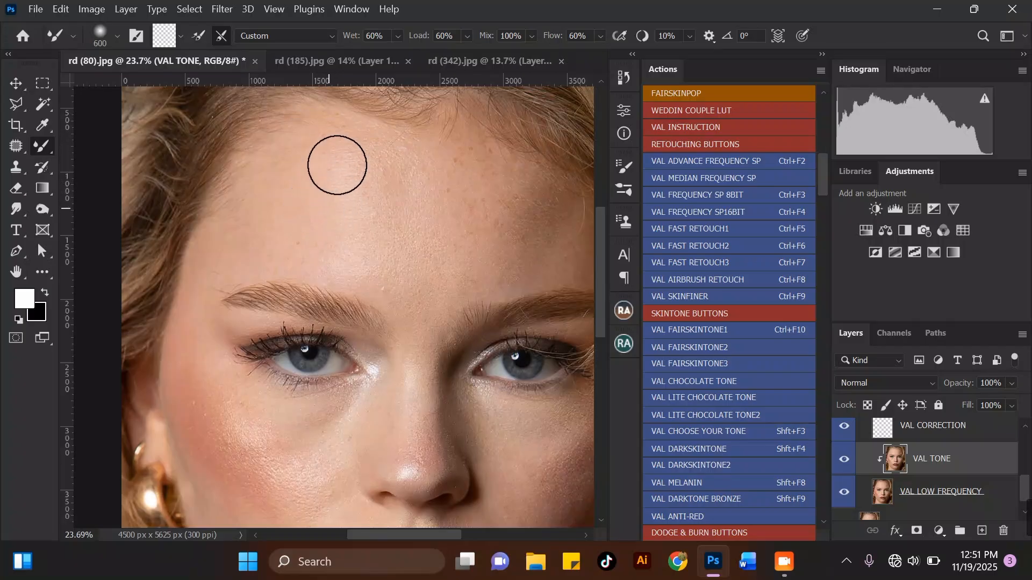
key(bracketleft)
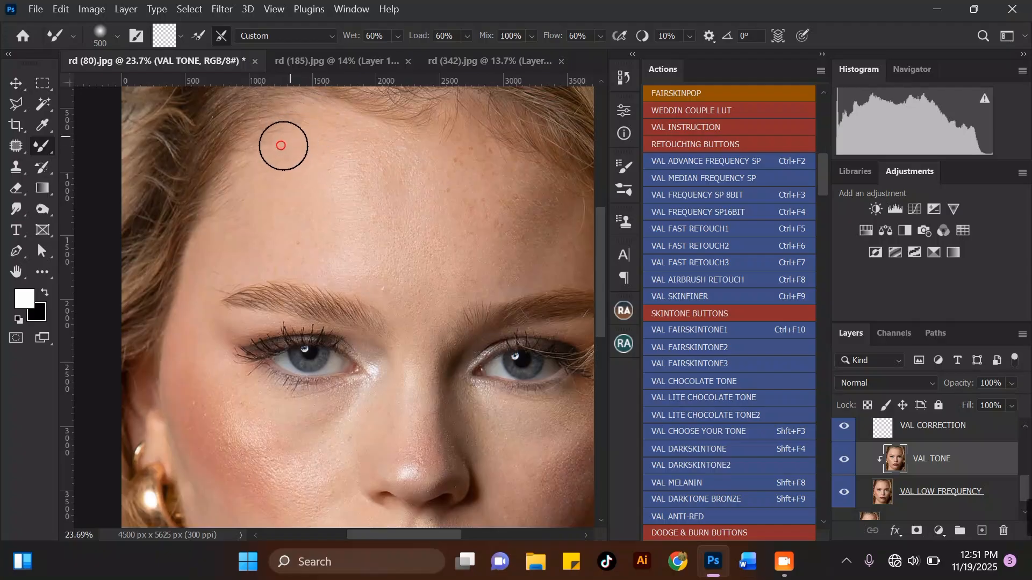
drag(281, 155, 271, 163)
mouse_move(242, 200)
mouse_down()
mouse_move(277, 256)
mouse_move(307, 250)
mouse_up()
mouse_move(336, 203)
mouse_down()
mouse_move(336, 131)
mouse_move(348, 171)
mouse_move(341, 186)
mouse_move(371, 202)
mouse_move(364, 232)
mouse_move(328, 260)
mouse_move(368, 258)
mouse_up()
key(bracketright)
drag(362, 222, 362, 233)
mouse_move(343, 176)
mouse_down()
mouse_move(357, 177)
mouse_move(364, 152)
mouse_move(328, 145)
mouse_move(349, 154)
mouse_move(337, 183)
mouse_move(352, 223)
mouse_move(313, 204)
mouse_up()
Smooth the skin tone across the central forehead with Mixer Brush strokes on the VAL TONE layer, resizing the brush.
scroll(314, 204, down, 2)
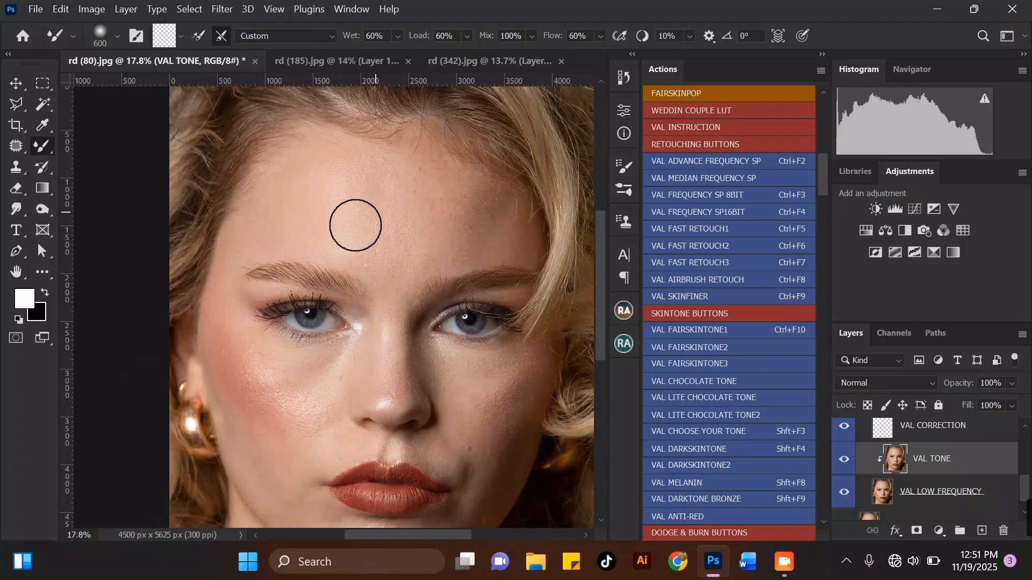
mouse_move(349, 233)
mouse_down()
mouse_move(372, 249)
mouse_move(345, 248)
mouse_move(330, 215)
mouse_up()
key(bracketright)
drag(339, 167, 339, 184)
key(bracketleft)
mouse_move(264, 237)
mouse_down()
mouse_move(272, 200)
mouse_move(294, 239)
mouse_up()
mouse_move(305, 199)
mouse_down()
mouse_move(348, 166)
mouse_move(326, 181)
mouse_move(335, 151)
mouse_move(311, 209)
mouse_move(341, 207)
mouse_move(318, 233)
mouse_up()
key(bracketright)
mouse_move(313, 164)
mouse_down()
mouse_move(273, 188)
mouse_move(319, 148)
mouse_move(287, 173)
mouse_move(269, 210)
mouse_move(290, 216)
mouse_up()
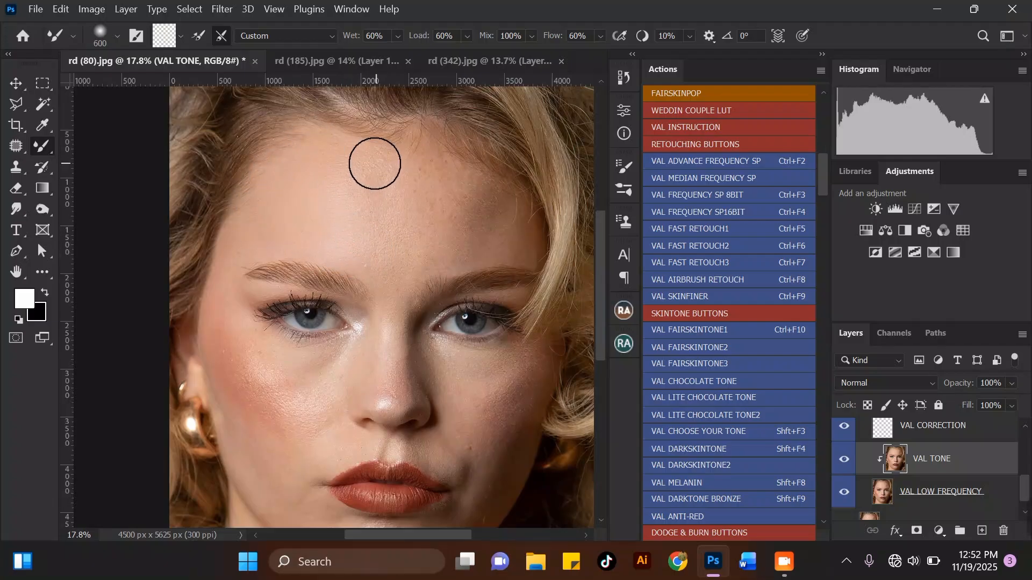
mouse_move(400, 188)
mouse_down()
mouse_move(336, 159)
mouse_move(383, 195)
mouse_move(376, 204)
mouse_move(403, 194)
mouse_move(377, 198)
mouse_move(402, 176)
mouse_move(400, 188)
mouse_move(361, 182)
mouse_move(355, 208)
mouse_move(328, 190)
mouse_move(332, 224)
mouse_move(359, 247)
mouse_move(367, 213)
mouse_move(383, 238)
mouse_move(411, 242)
mouse_move(366, 247)
mouse_move(319, 171)
mouse_up()
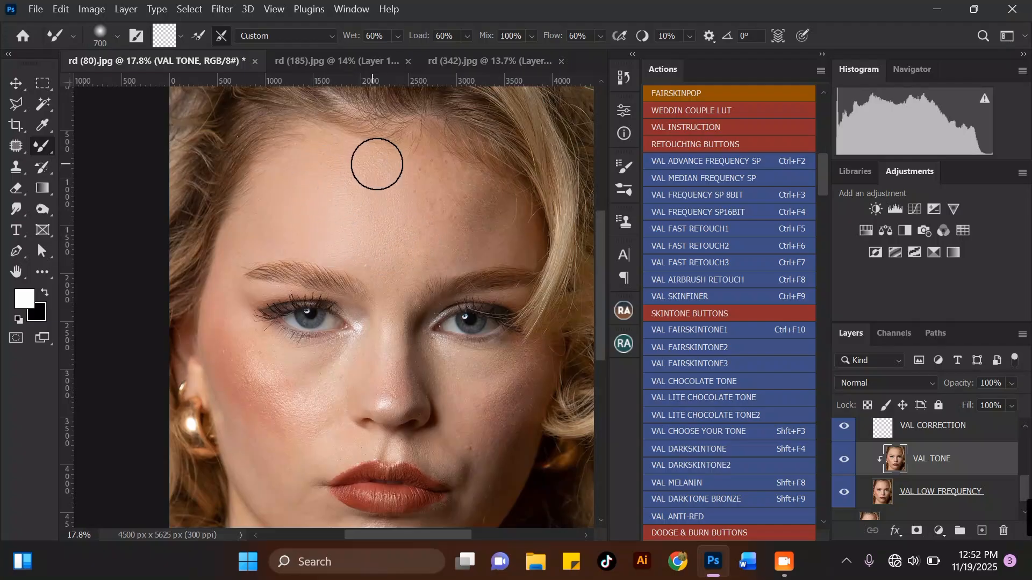
Blend the forehead just above the brows and toward the right temple with further Mixer Brush strokes.
key(bracketleft)
drag(361, 240, 358, 232)
mouse_move(332, 243)
mouse_down()
mouse_move(304, 225)
mouse_move(281, 235)
mouse_move(304, 234)
mouse_up()
key(bracketright)
mouse_move(335, 151)
mouse_down()
mouse_move(346, 175)
mouse_move(372, 171)
mouse_move(366, 192)
mouse_up()
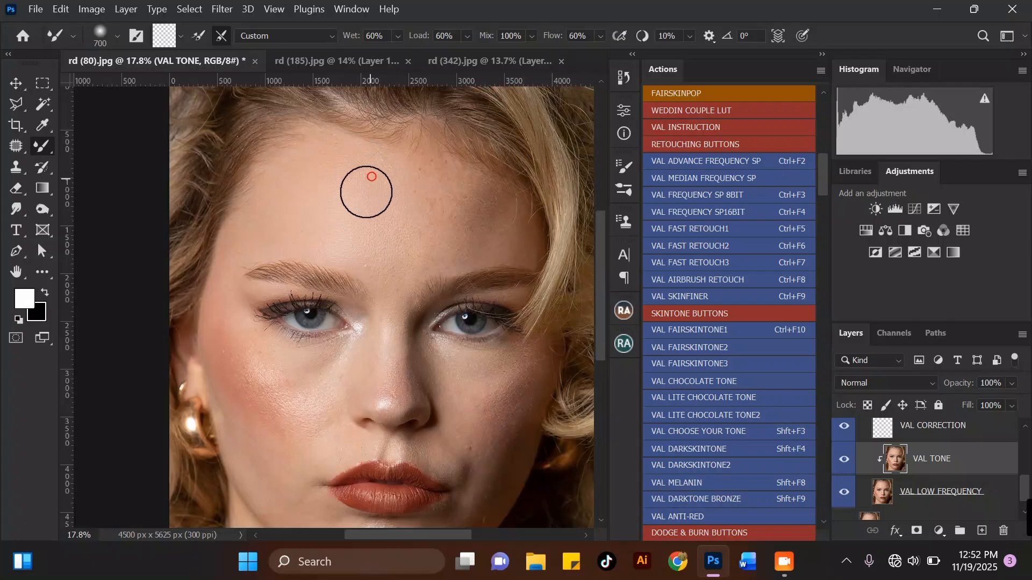
drag(363, 238, 356, 241)
mouse_move(354, 242)
mouse_down()
mouse_move(392, 229)
mouse_move(422, 238)
mouse_move(368, 239)
mouse_up()
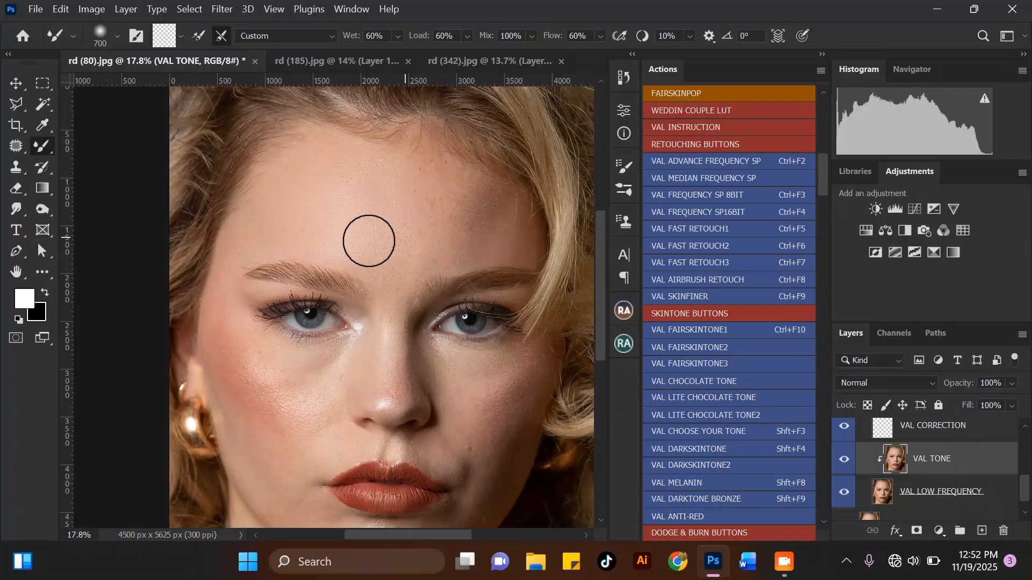
key(bracketleft)
mouse_move(406, 196)
mouse_down()
mouse_move(411, 230)
mouse_move(406, 206)
mouse_move(423, 157)
mouse_move(398, 171)
mouse_move(416, 184)
mouse_move(414, 224)
mouse_move(388, 207)
mouse_move(423, 245)
mouse_move(409, 213)
mouse_move(392, 217)
mouse_move(402, 178)
mouse_move(369, 177)
mouse_move(368, 206)
mouse_move(393, 219)
mouse_move(372, 162)
mouse_move(380, 186)
mouse_move(454, 204)
mouse_up()
key(bracketright)
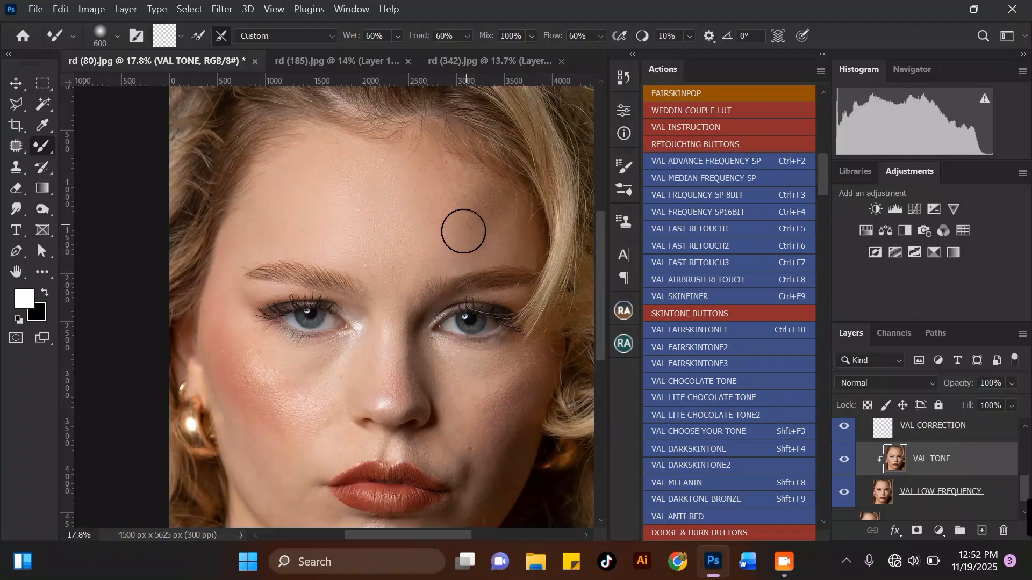
key(bracketright)
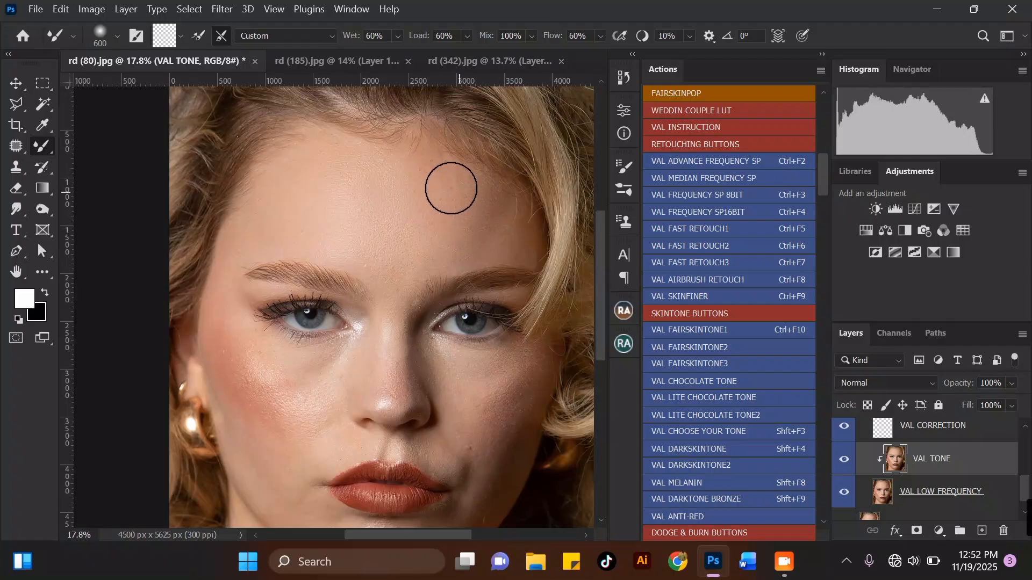
Continue smoothing the upper and right forehead with Mixer Brush strokes, enlarging and shrinking the brush between strokes.
mouse_move(438, 173)
mouse_down()
mouse_move(453, 203)
mouse_move(463, 186)
mouse_move(398, 159)
mouse_move(419, 163)
mouse_move(430, 187)
mouse_move(414, 166)
mouse_move(387, 168)
mouse_up()
key(bracketright)
key(bracketleft)
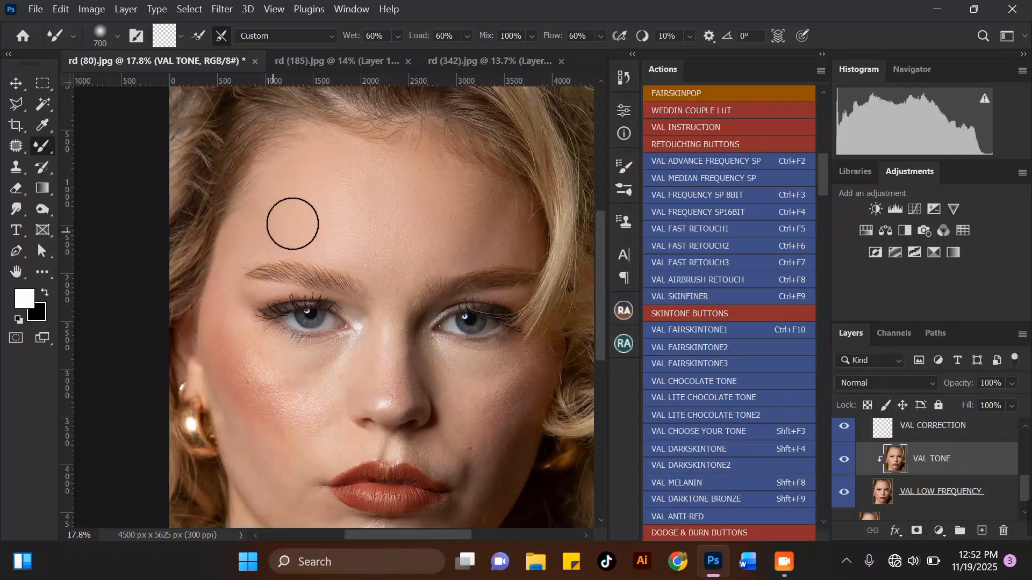
mouse_move(337, 210)
mouse_down()
mouse_move(323, 228)
mouse_move(371, 227)
mouse_move(362, 174)
mouse_move(406, 210)
mouse_move(367, 225)
mouse_move(395, 237)
mouse_move(367, 175)
mouse_move(368, 137)
mouse_move(359, 173)
mouse_move(379, 206)
mouse_move(430, 180)
mouse_move(435, 161)
mouse_move(418, 143)
mouse_move(406, 168)
mouse_move(354, 161)
mouse_up()
key(bracketright)
scroll(365, 169, down, 3)
scroll(435, 162, up, 2)
key(bracketleft)
mouse_move(355, 167)
mouse_down()
mouse_move(386, 172)
mouse_move(411, 189)
mouse_move(415, 208)
mouse_move(426, 196)
mouse_move(399, 199)
mouse_up()
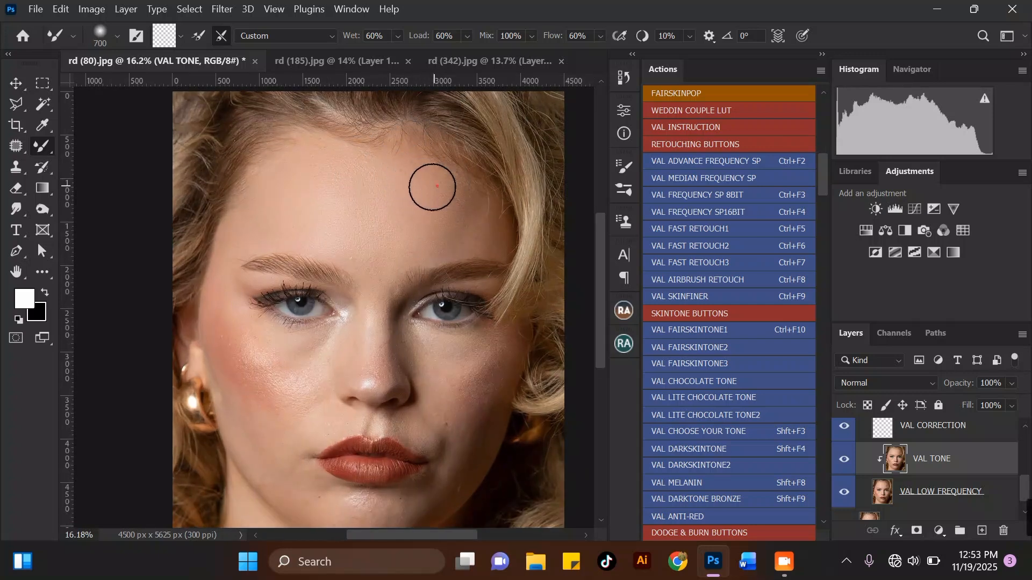
key(bracketleft)
mouse_move(409, 182)
mouse_down()
mouse_move(446, 180)
mouse_move(439, 188)
mouse_move(476, 199)
mouse_move(486, 228)
mouse_move(495, 215)
mouse_move(488, 209)
mouse_move(483, 232)
mouse_move(493, 206)
mouse_up()
key(bracketright)
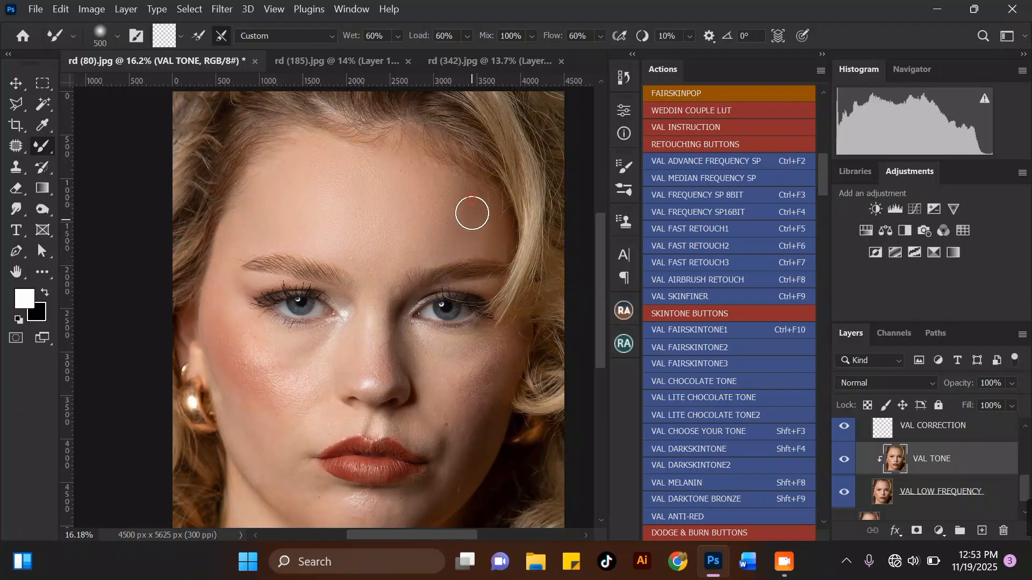
key(bracketright)
key(bracketright)
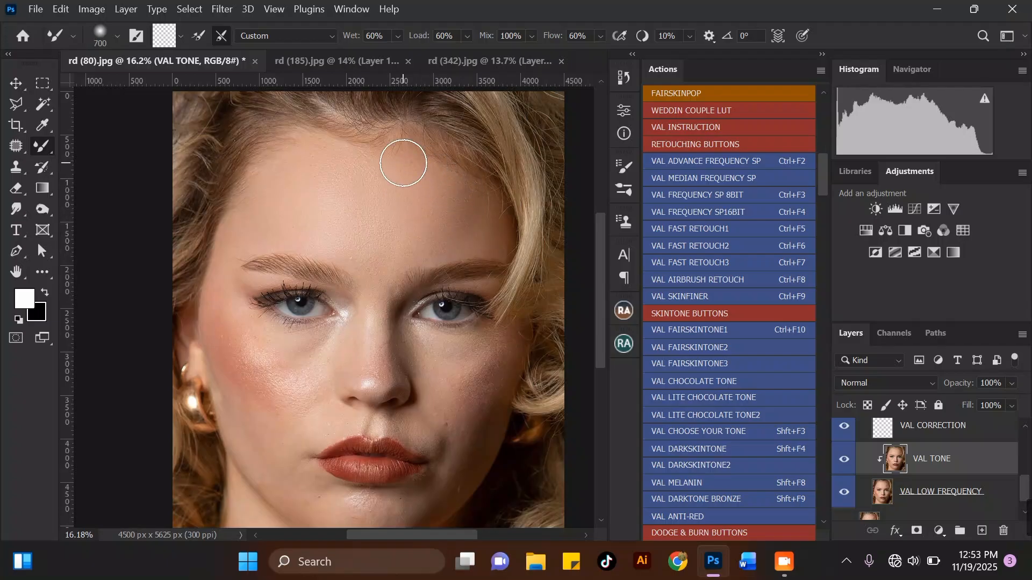
scroll(447, 183, down, 2)
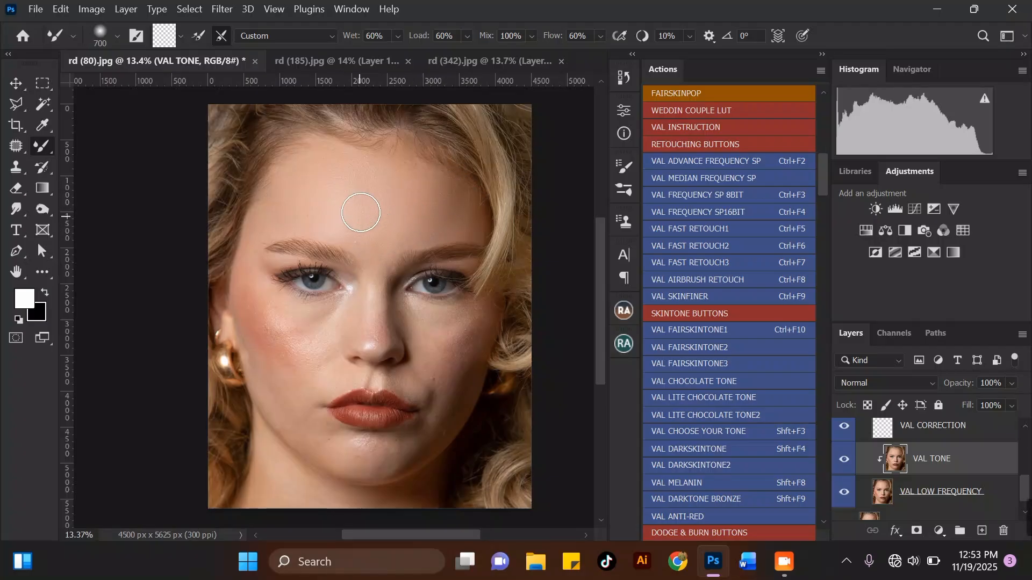
key(bracketright)
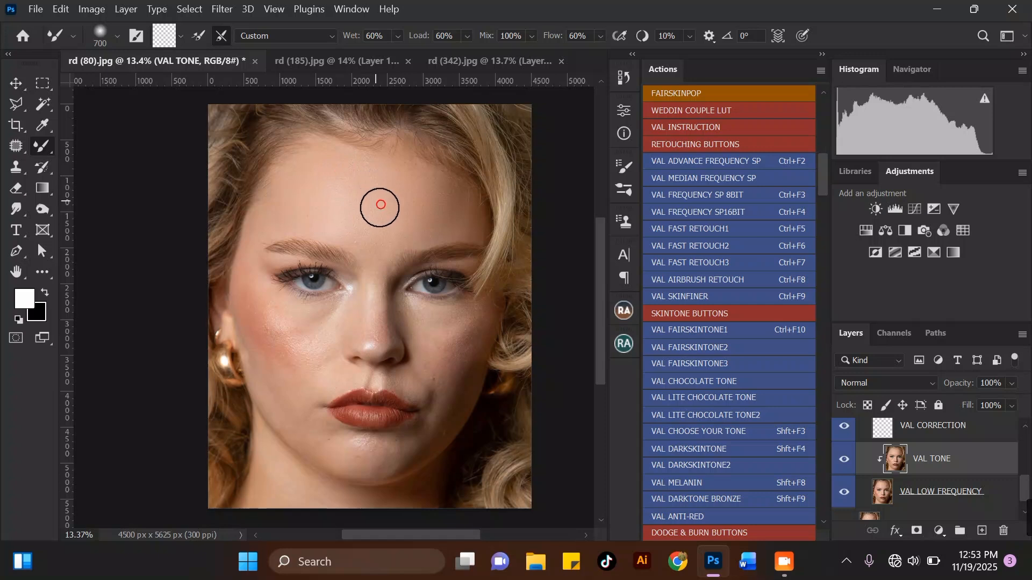
drag(355, 220, 392, 214)
key(bracketleft)
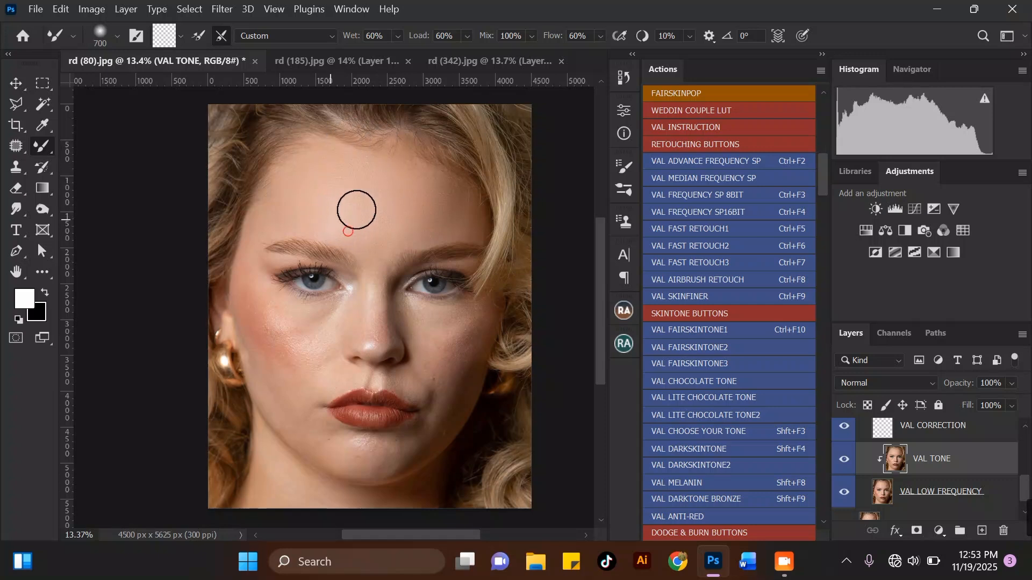
key(bracketright)
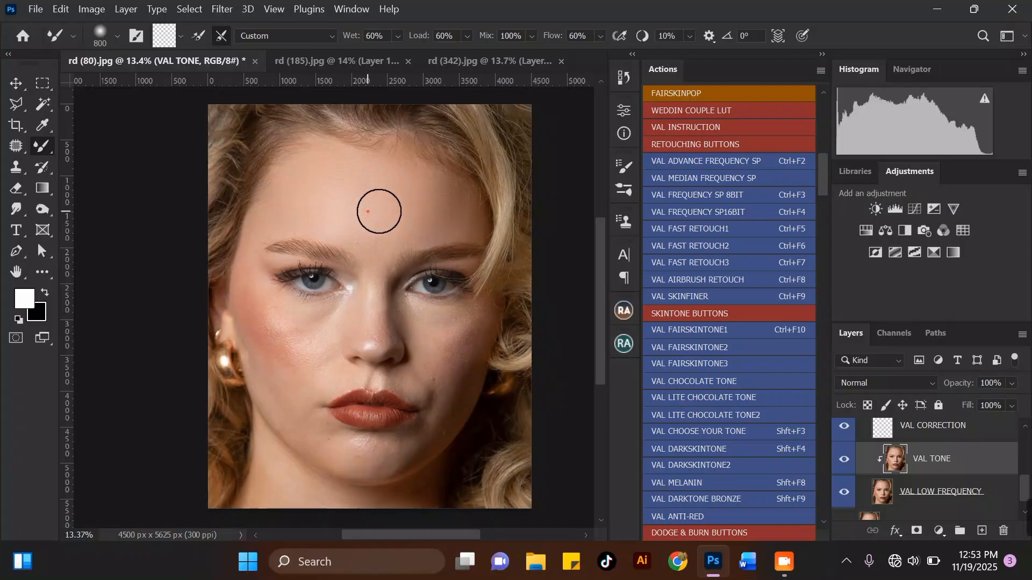
Toggle the VAL ADVACE FREQUENCY SP group's visibility off and on to compare before and after.
scroll(339, 153, up, 2)
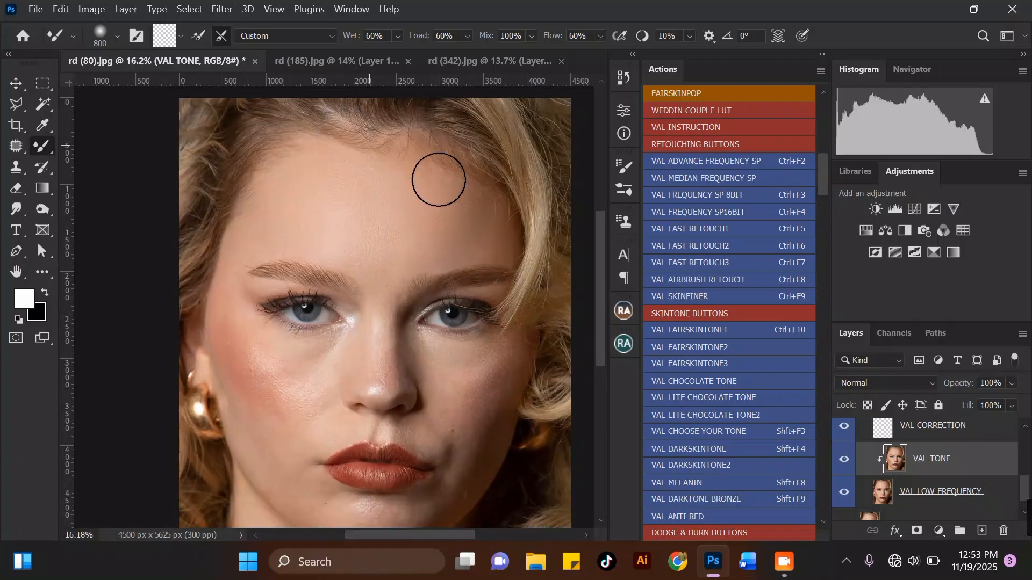
scroll(858, 454, up, 3)
click(845, 434)
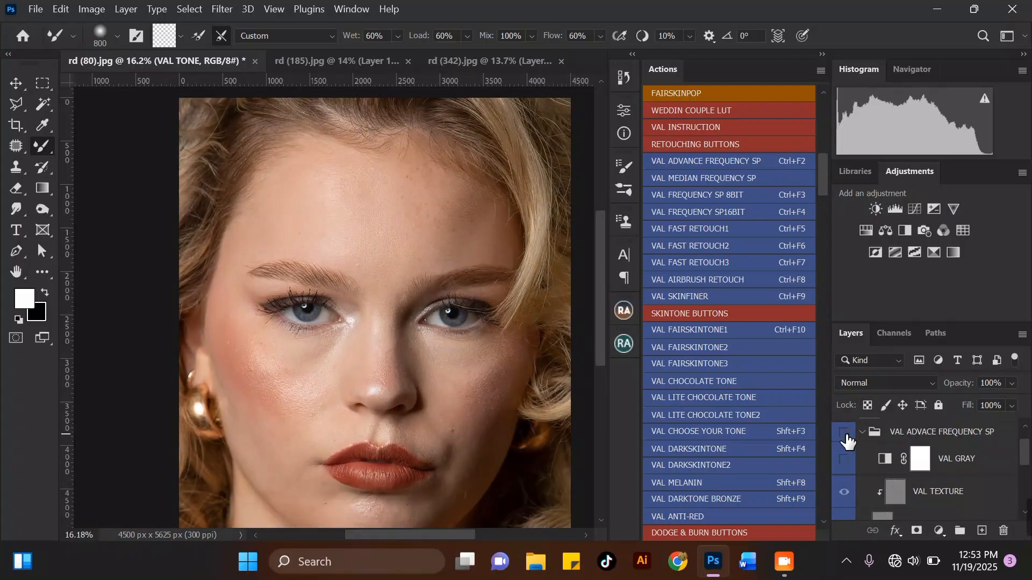
click(845, 435)
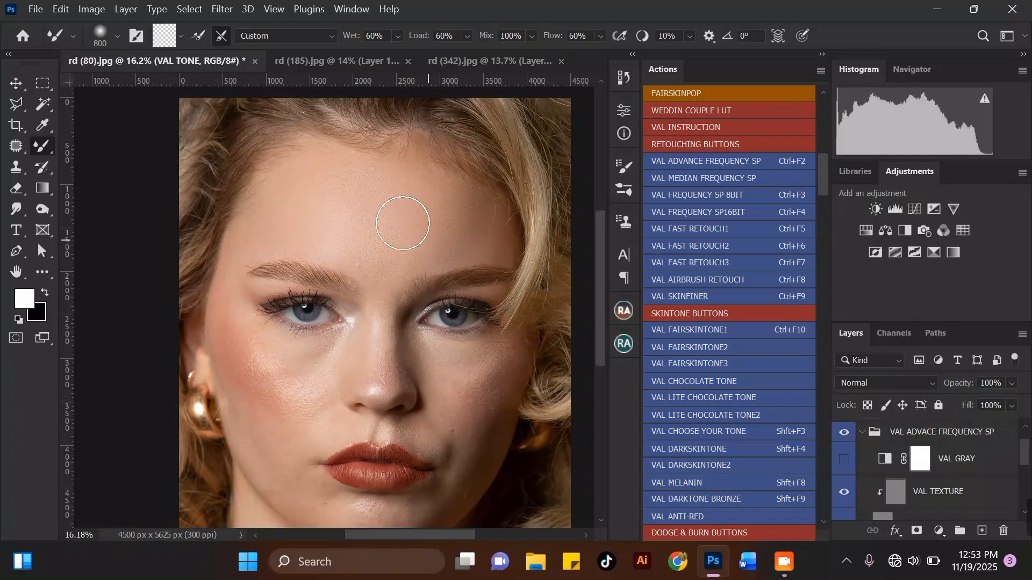
Zoom in and smooth the skin tone on the left cheek with a smaller Mixer Brush.
scroll(402, 223, down, 3)
scroll(345, 195, up, 4)
scroll(369, 221, up, 1)
scroll(412, 144, down, 4)
scroll(263, 281, up, 2)
key(bracketleft)
key(bracketleft)
key(bracketleft)
scroll(270, 202, up, 3)
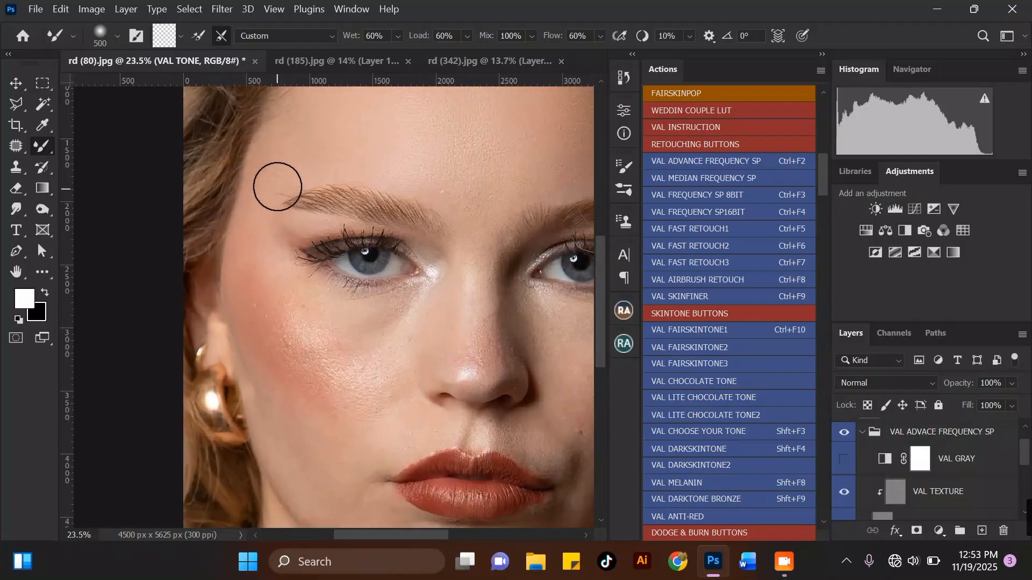
key(bracketleft)
key(bracketleft)
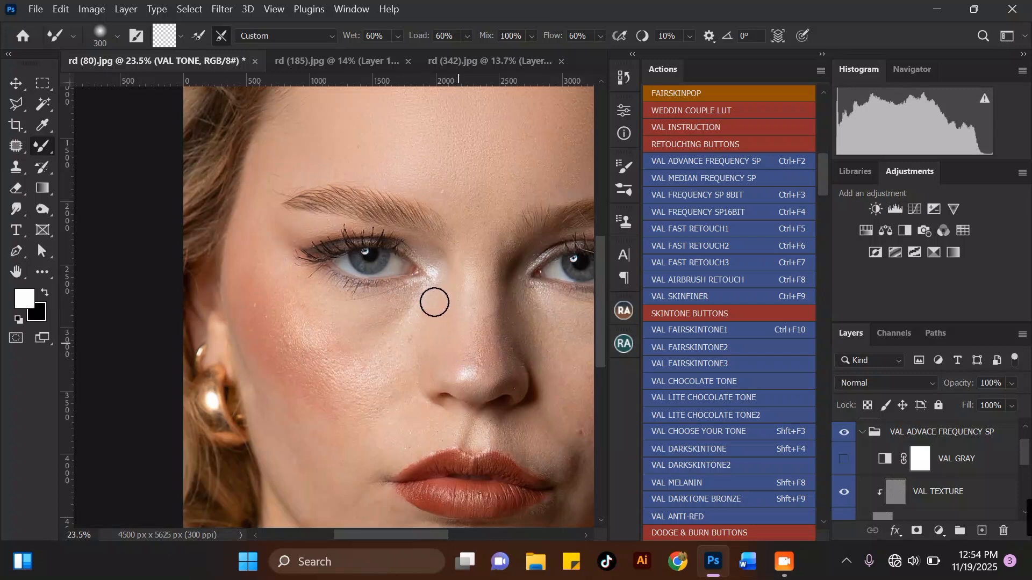
key(bracketright)
key(bracketright)
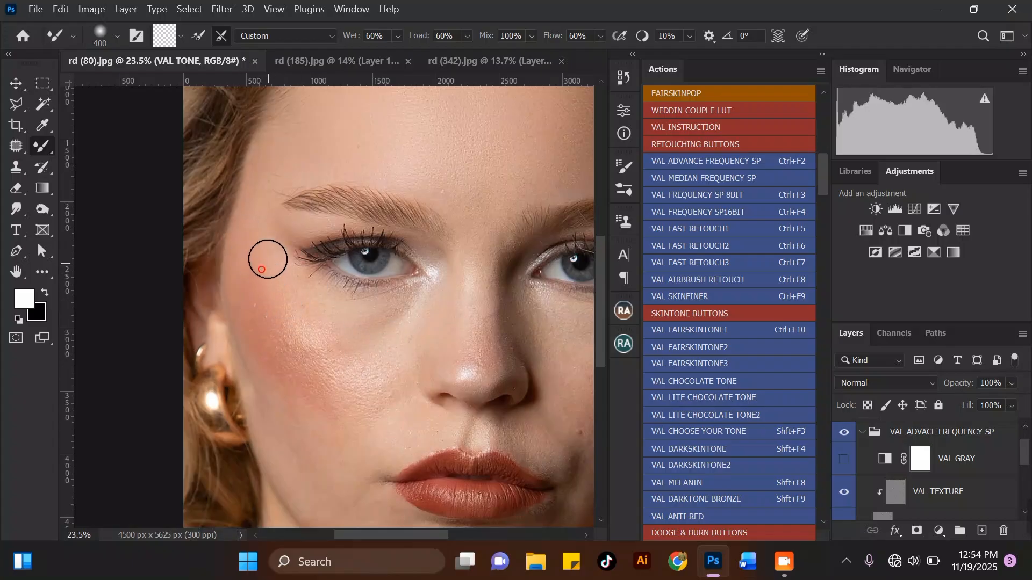
scroll(264, 301, down, 1)
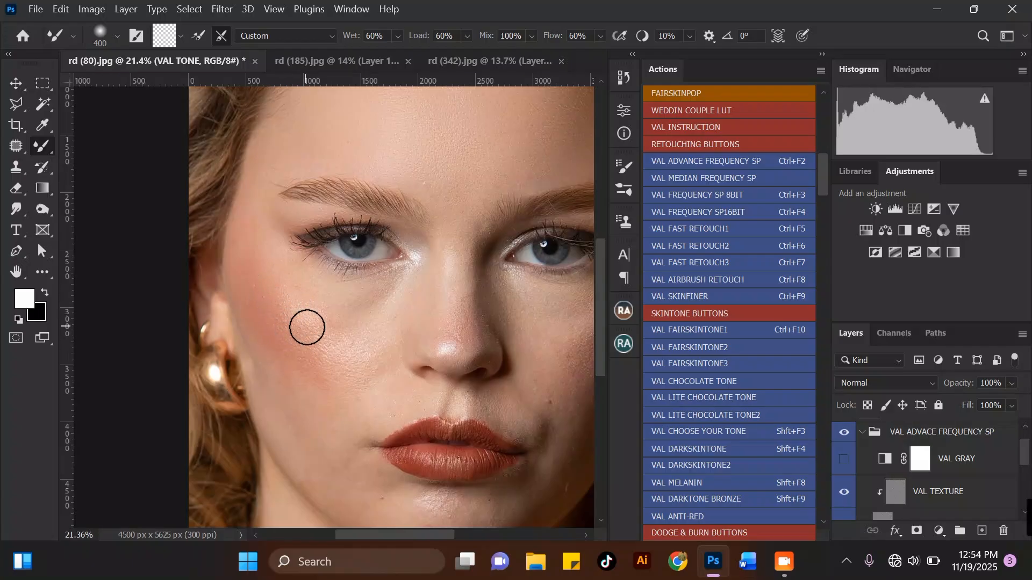
drag(335, 368, 334, 377)
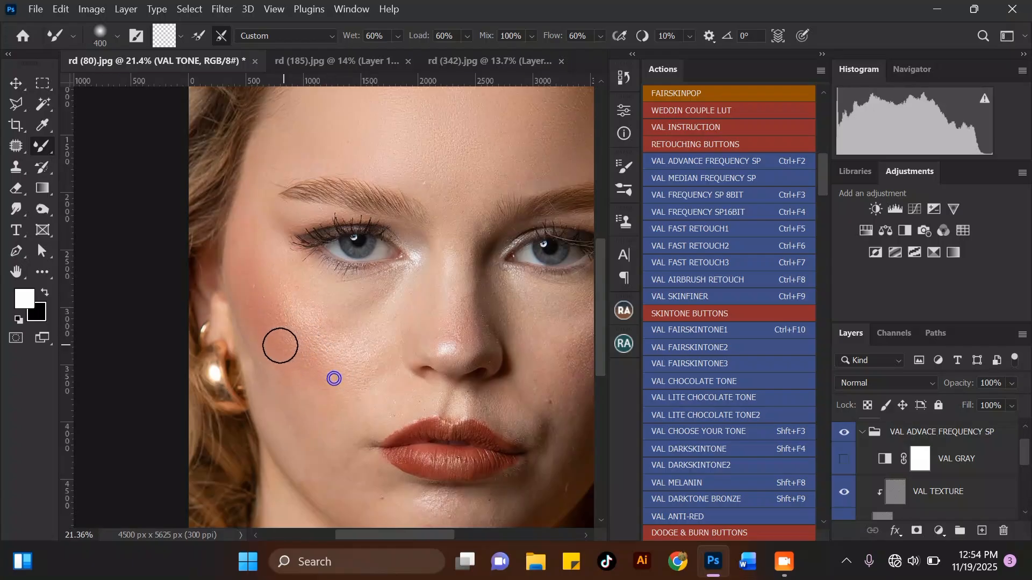
scroll(270, 269, down, 3)
scroll(297, 368, up, 3)
drag(272, 349, 294, 360)
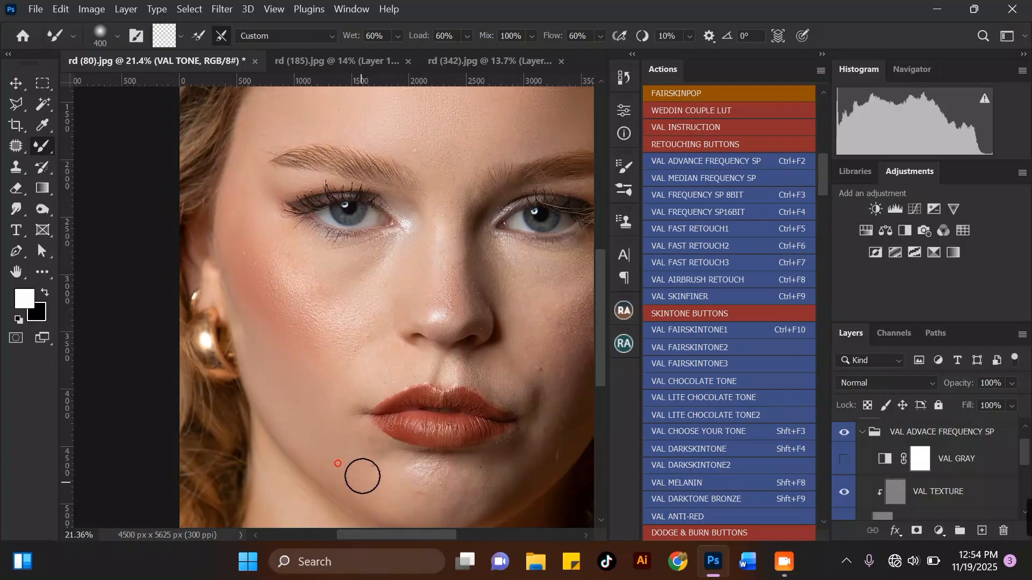
Blend the chin, left cheek toward the temple, and the side of the nose with further Mixer Brush strokes.
mouse_move(329, 423)
mouse_down()
mouse_move(387, 461)
mouse_move(375, 451)
mouse_up()
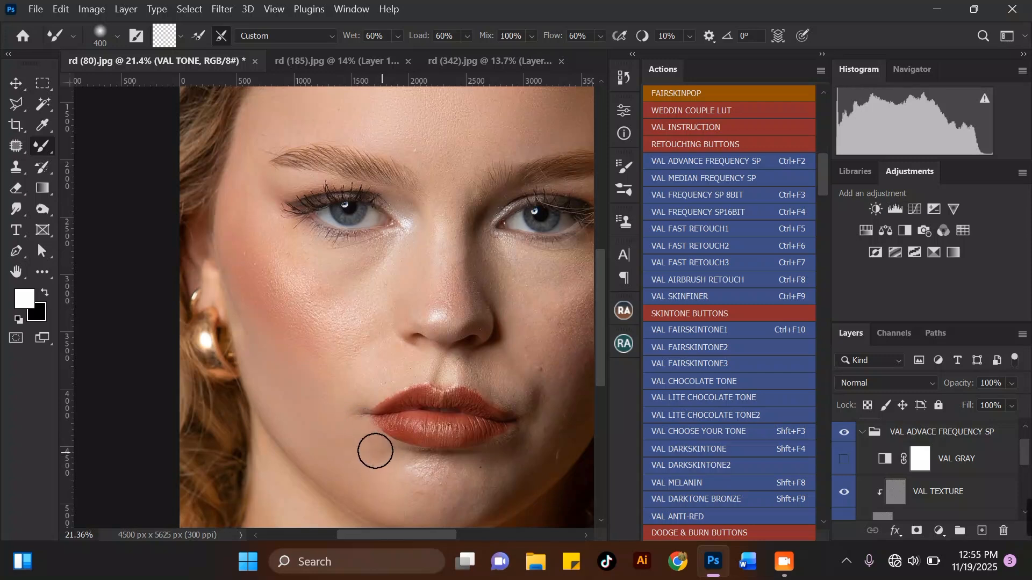
scroll(262, 397, down, 1)
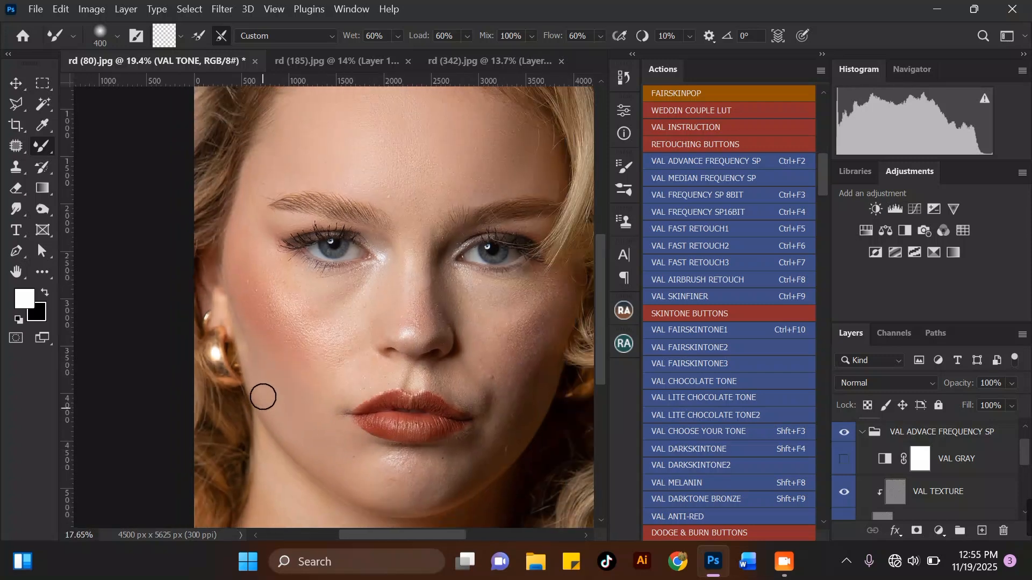
scroll(299, 322, down, 1)
scroll(299, 253, up, 2)
mouse_move(299, 321)
mouse_down()
mouse_move(275, 292)
mouse_move(295, 317)
mouse_up()
mouse_move(321, 360)
mouse_down()
mouse_move(355, 383)
mouse_move(309, 358)
mouse_move(286, 312)
mouse_move(274, 315)
mouse_move(240, 242)
mouse_move(243, 267)
mouse_move(233, 241)
mouse_move(230, 271)
mouse_move(242, 235)
mouse_up()
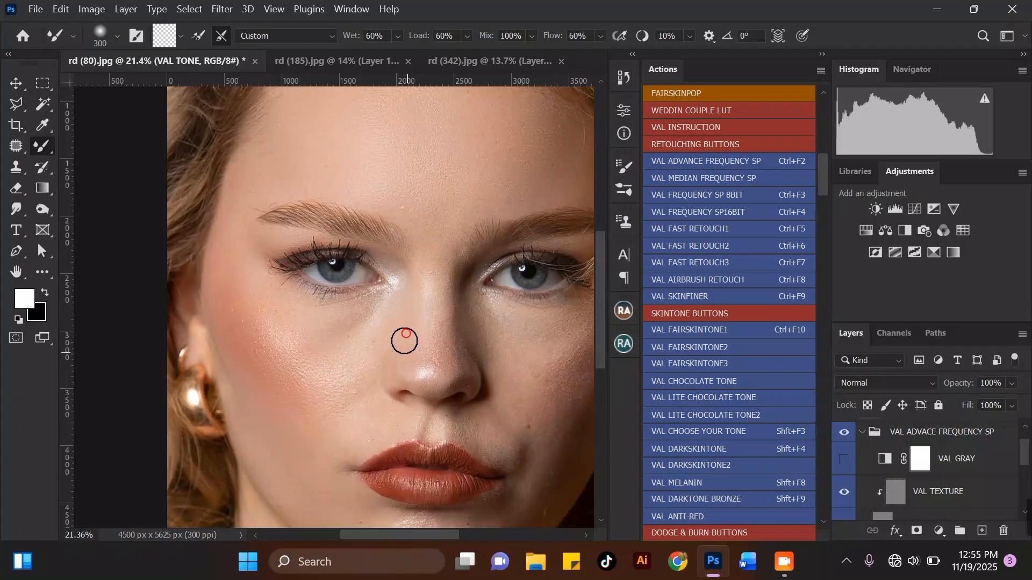
key(bracketleft)
mouse_move(360, 406)
mouse_down()
mouse_move(369, 403)
mouse_move(366, 428)
mouse_move(387, 424)
mouse_up()
key(bracketright)
mouse_move(365, 354)
mouse_down()
mouse_move(339, 364)
mouse_move(351, 324)
mouse_up()
scroll(353, 316, down, 1)
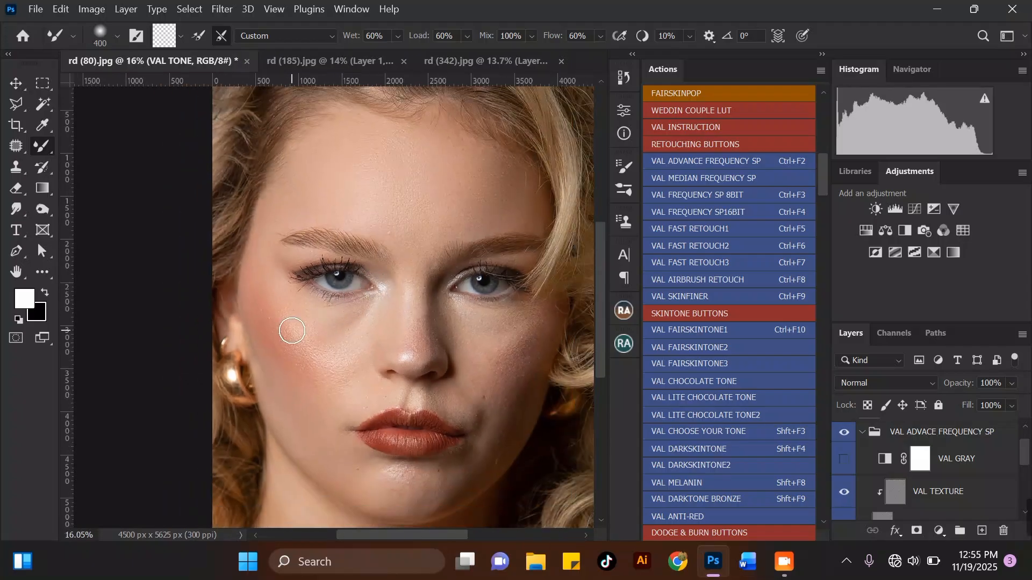
scroll(292, 331, up, 1)
key(bracketright)
mouse_move(307, 369)
mouse_down()
mouse_move(324, 382)
mouse_move(302, 333)
mouse_up()
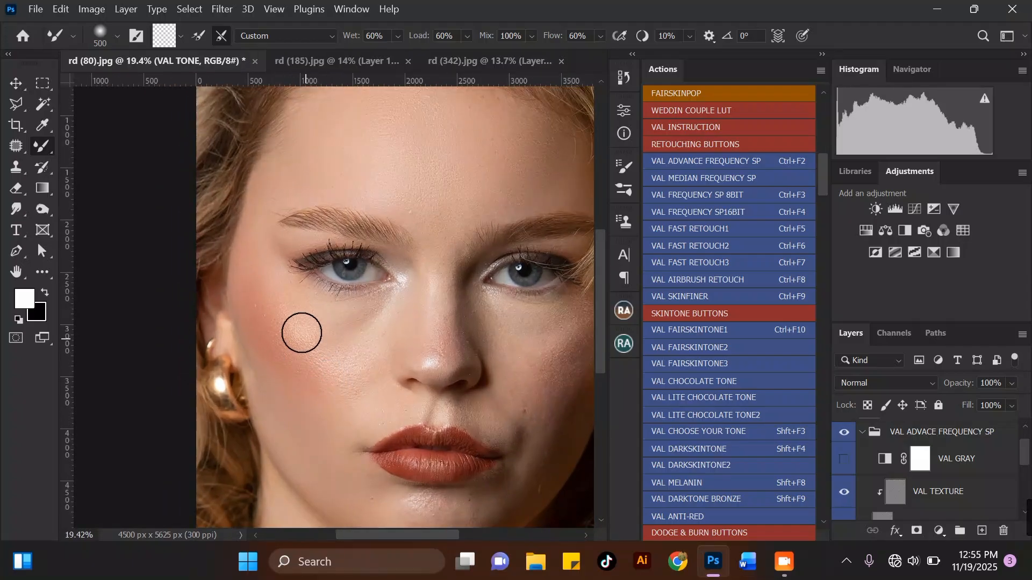
Toggle the original Layer 1's visibility on and off to compare it with the retouched face.
scroll(402, 267, down, 1)
scroll(350, 306, up, 1)
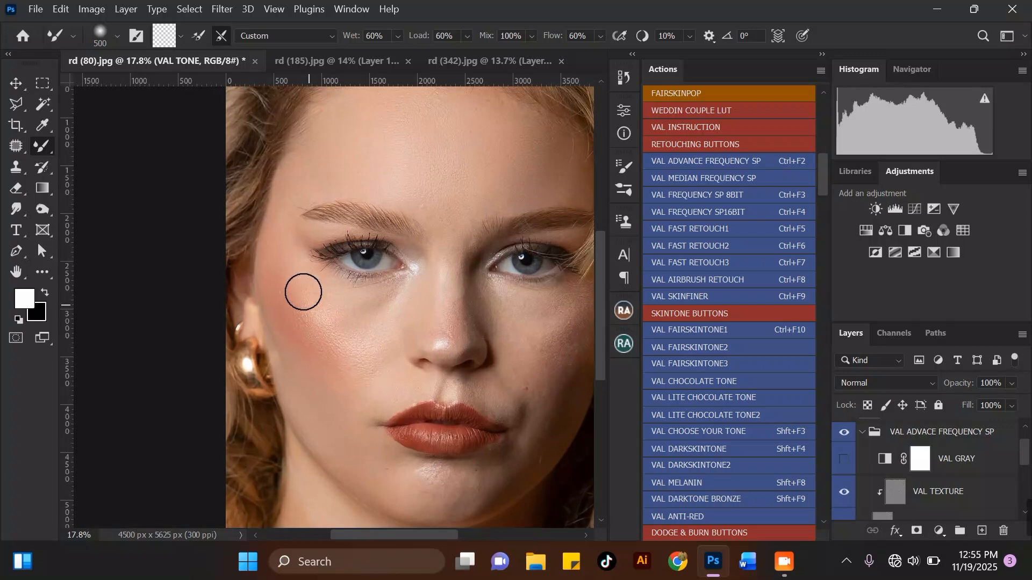
scroll(392, 287, down, 1)
scroll(396, 287, up, 1)
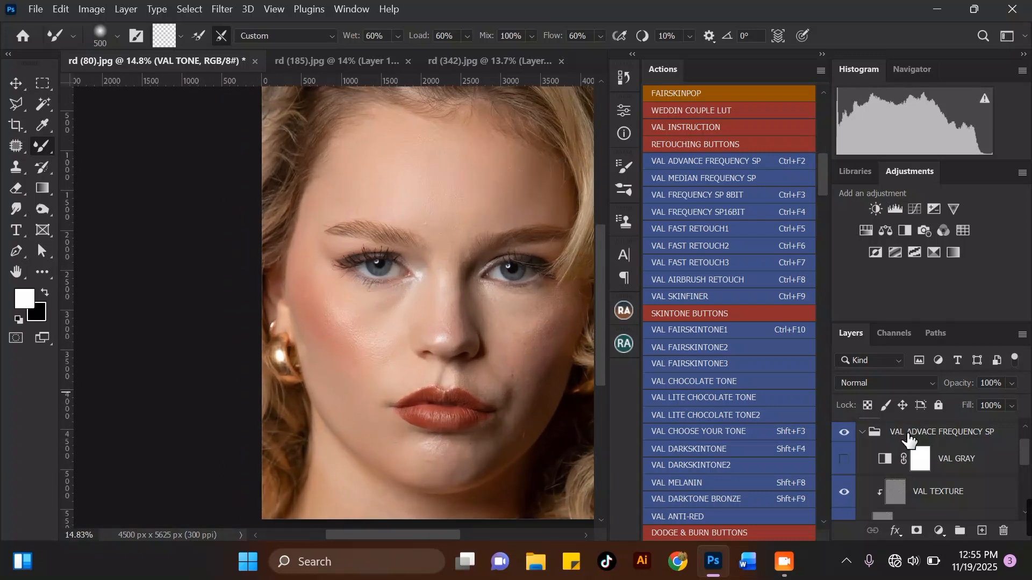
scroll(858, 462, up, 1)
click(844, 463)
click(844, 463)
Smooth the skin under the right eye and on the right cheek with Mixer Brush strokes.
alt+scroll(425, 322, up, 3)
key(bracketleft)
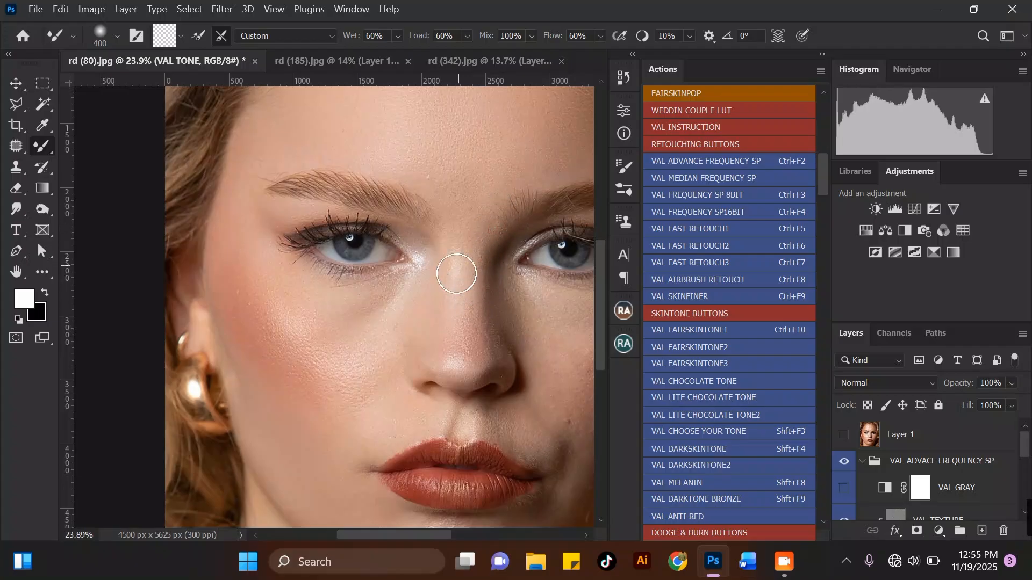
scroll(374, 291, down, 2)
scroll(483, 282, up, 1)
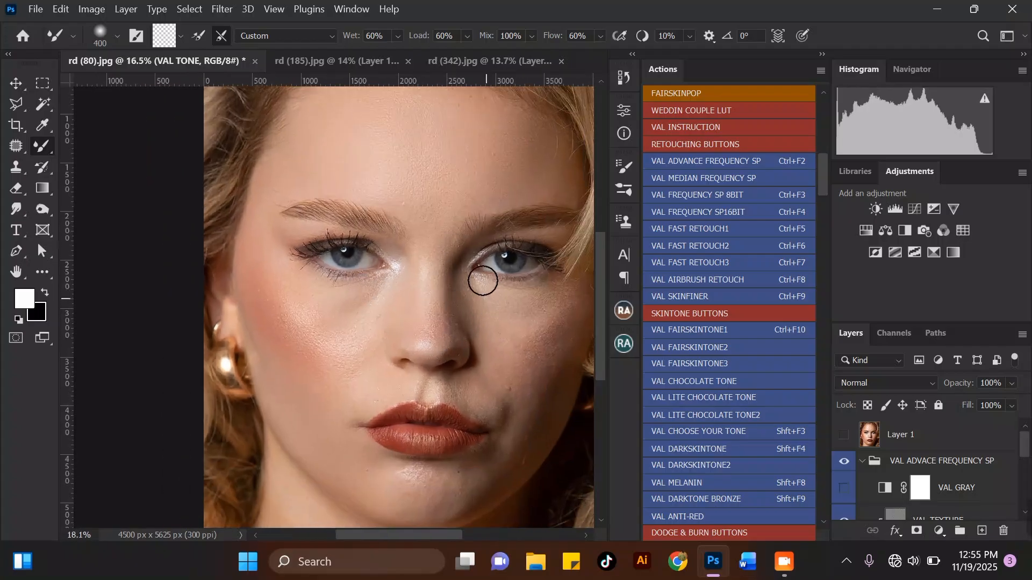
key(bracketright)
drag(488, 320, 489, 311)
scroll(409, 273, down, 2)
scroll(513, 290, up, 3)
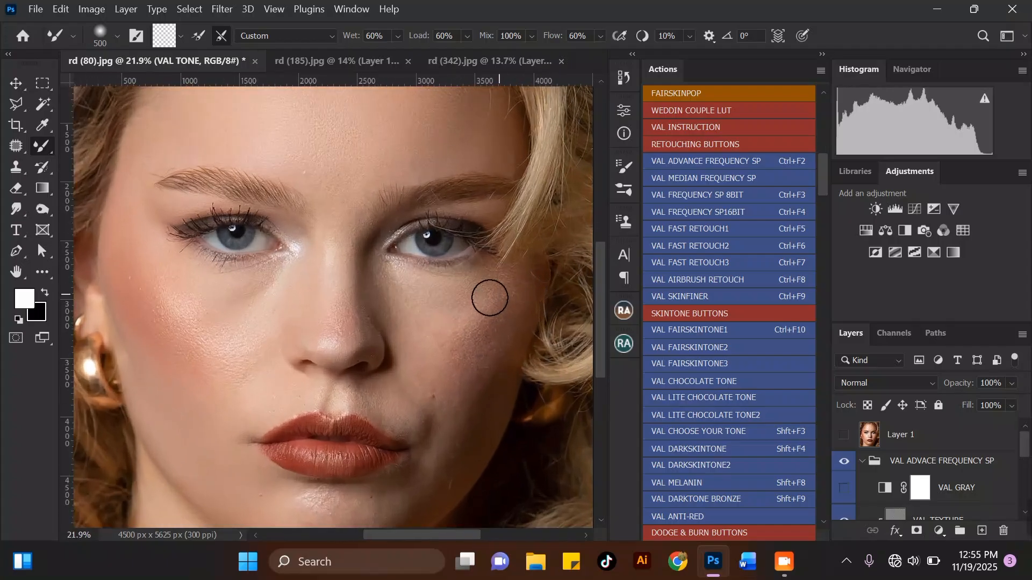
drag(503, 302, 492, 315)
scroll(481, 347, down, 2)
scroll(462, 339, up, 2)
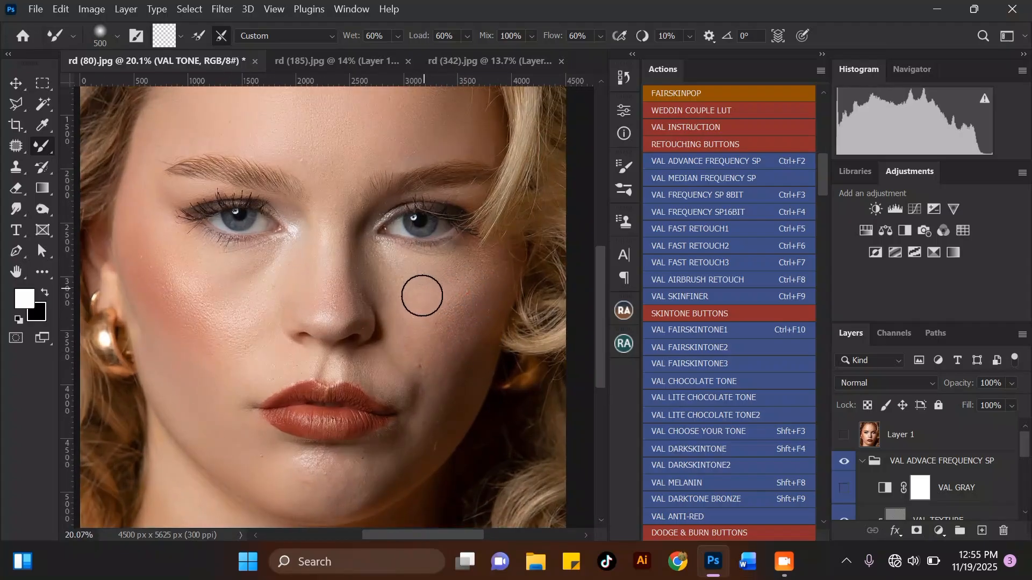
Smooth the right cheek and the lower cheek beside the mouth with Mixer Brush strokes, adjusting brush size between strokes.
drag(405, 292, 428, 339)
drag(392, 284, 429, 323)
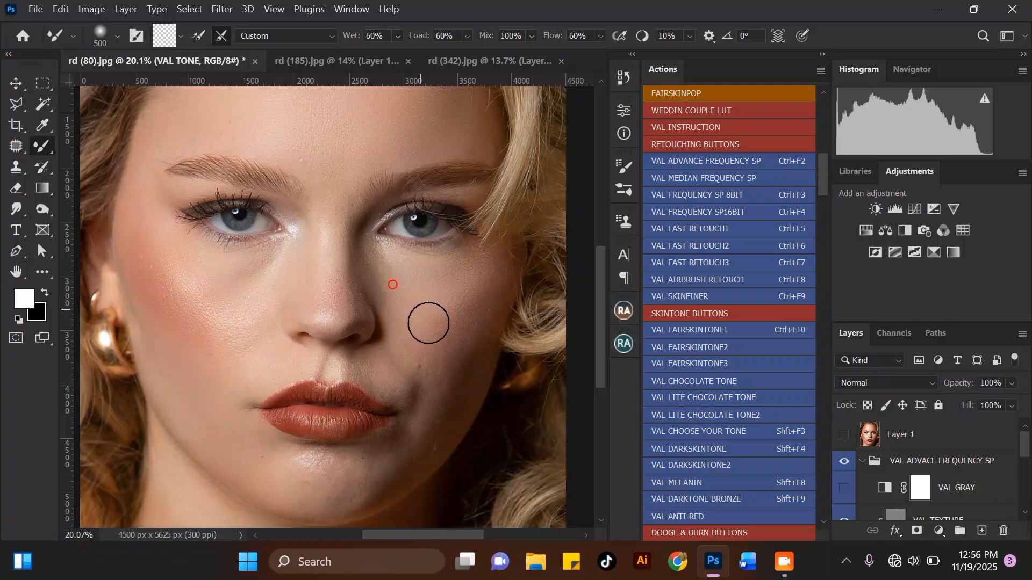
key(])
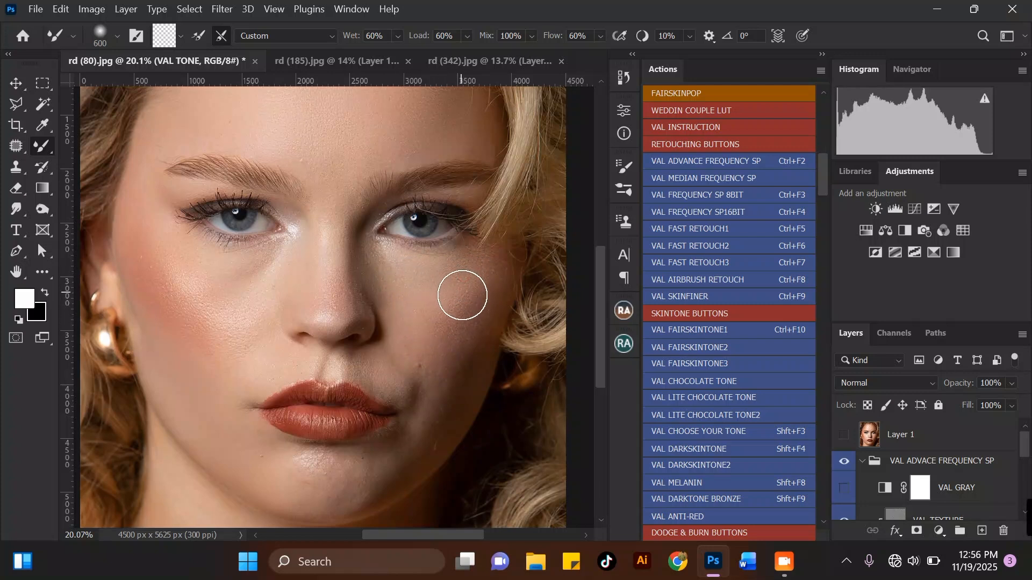
scroll(348, 241, down, 3)
scroll(429, 249, up, 2)
scroll(441, 257, up, 1)
key([)
drag(418, 306, 427, 302)
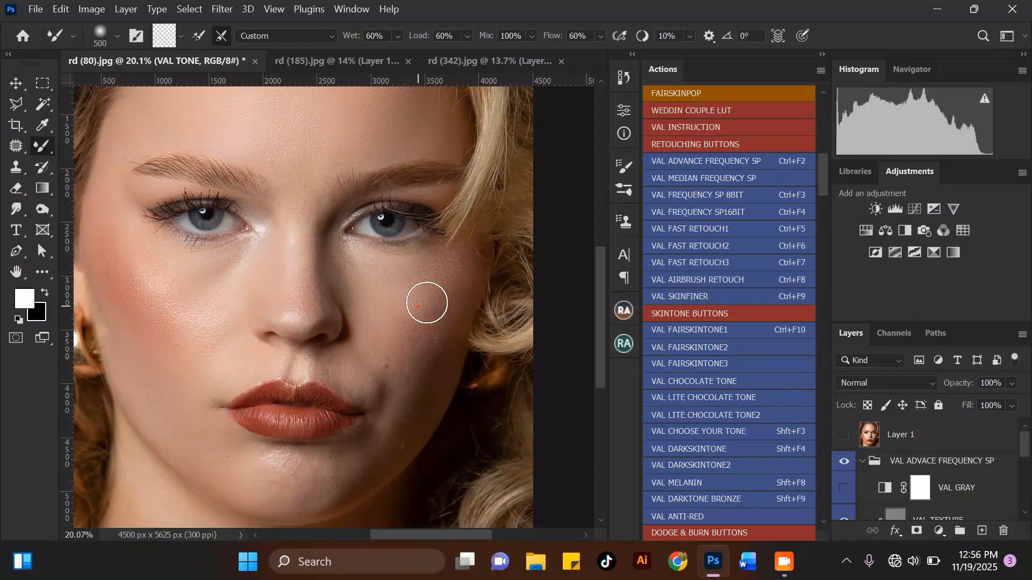
drag(413, 371, 404, 391)
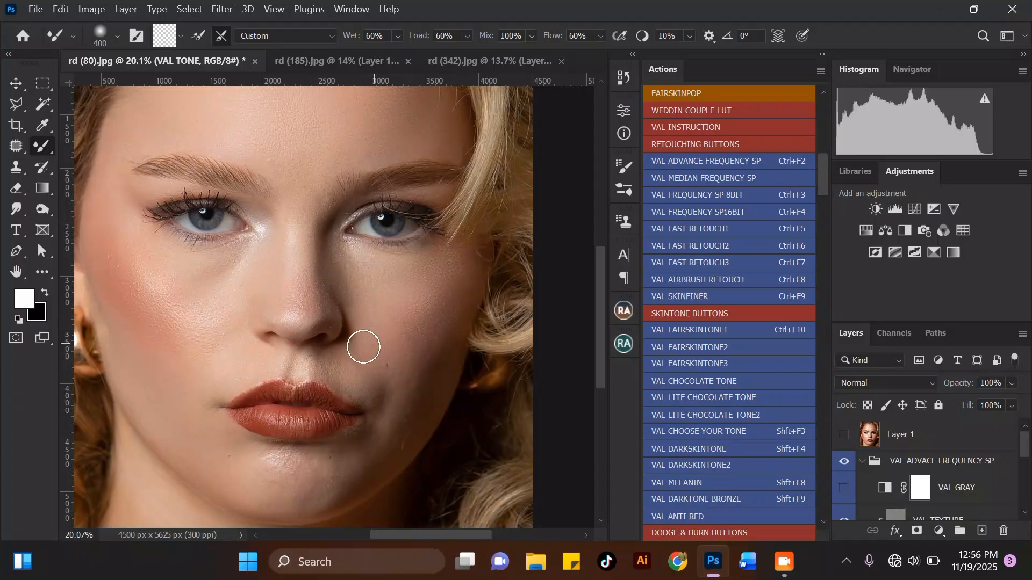
Continue blending the right cheek up toward the temple and the area beside the nose with a larger Mixer Brush.
scroll(362, 285, down, 4)
key(])
scroll(412, 357, up, 3)
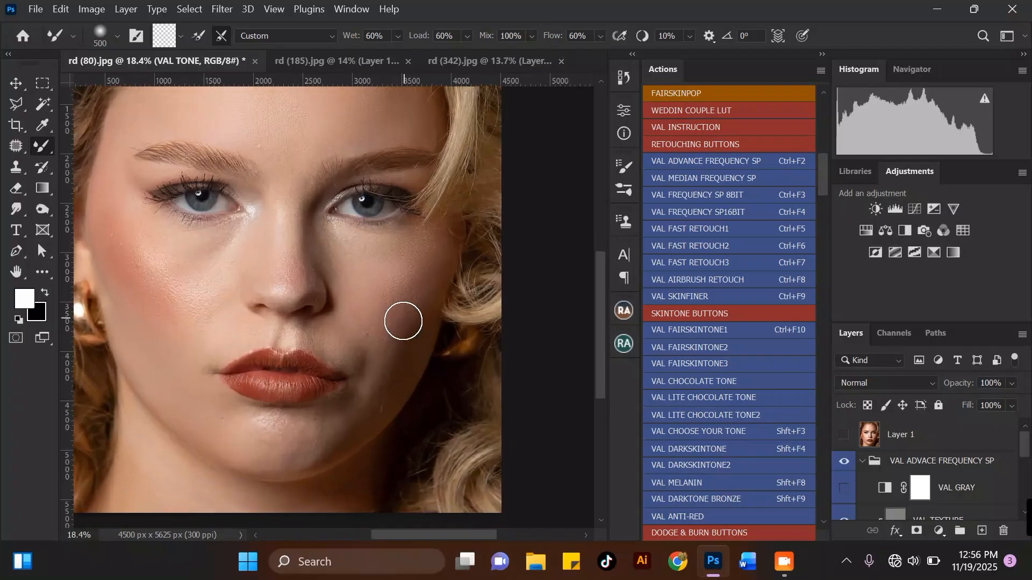
drag(404, 327, 404, 295)
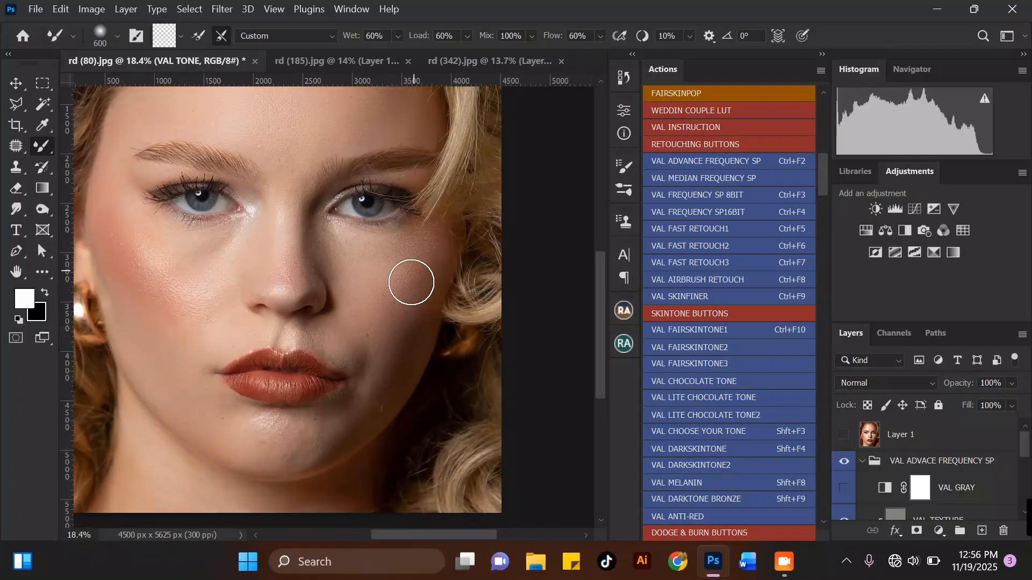
scroll(385, 231, down, 3)
key([)
scroll(392, 301, up, 3)
mouse_move(379, 338)
mouse_down()
mouse_move(364, 329)
mouse_move(396, 311)
mouse_move(371, 332)
mouse_move(397, 306)
mouse_move(409, 263)
mouse_up()
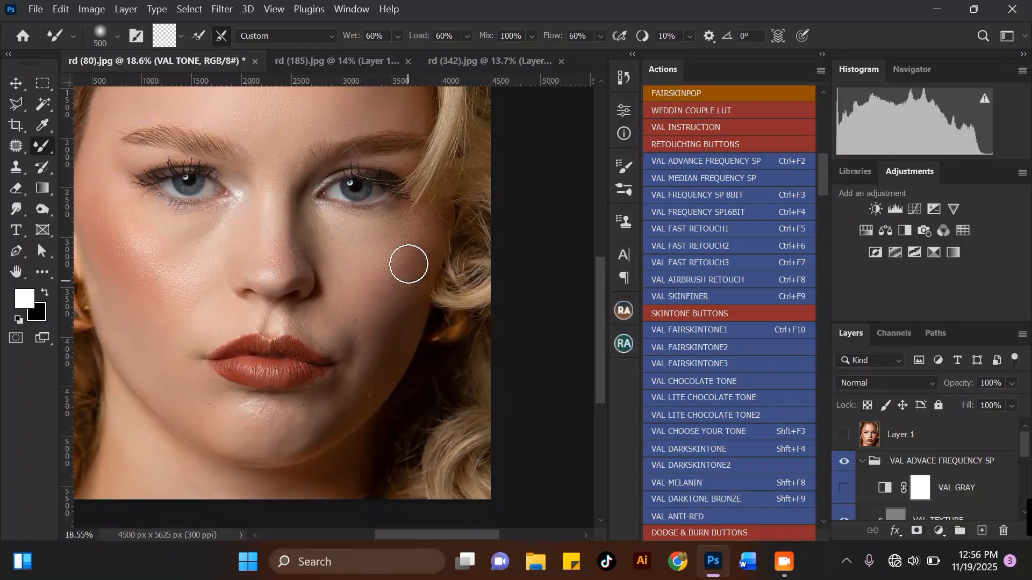
scroll(325, 277, down, 3)
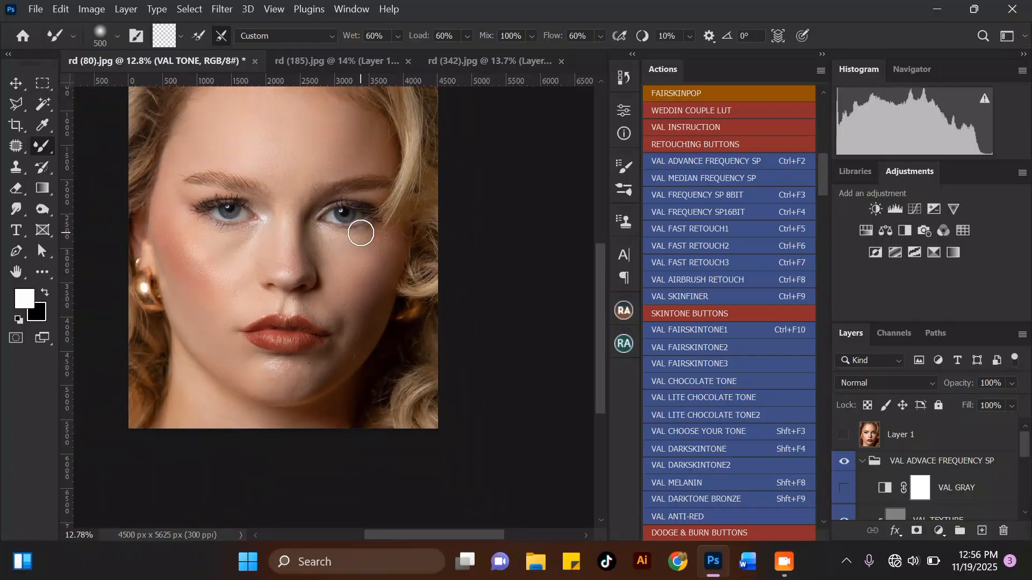
scroll(361, 232, up, 4)
mouse_move(367, 277)
mouse_down()
mouse_move(351, 243)
mouse_move(298, 263)
mouse_up()
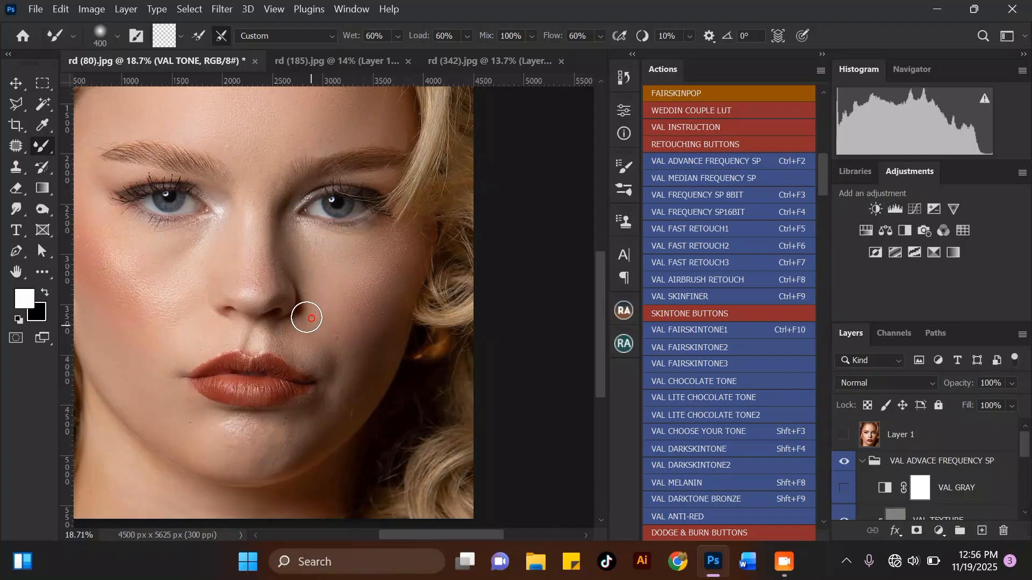
Zoom in and smooth the skin tone across the chin with Mixer Brush strokes.
scroll(294, 336, down, 3)
scroll(342, 340, up, 3)
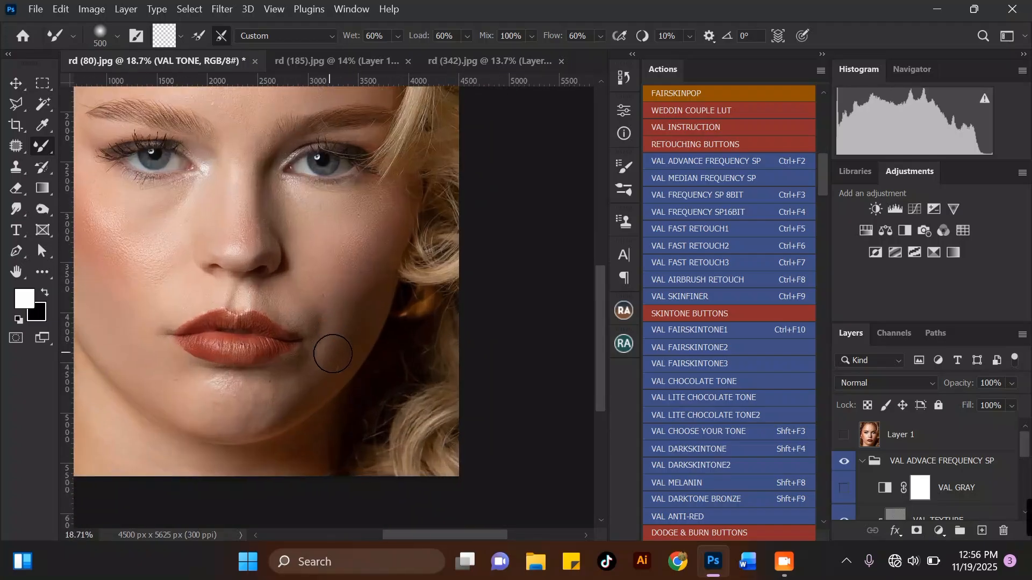
scroll(355, 263, down, 3)
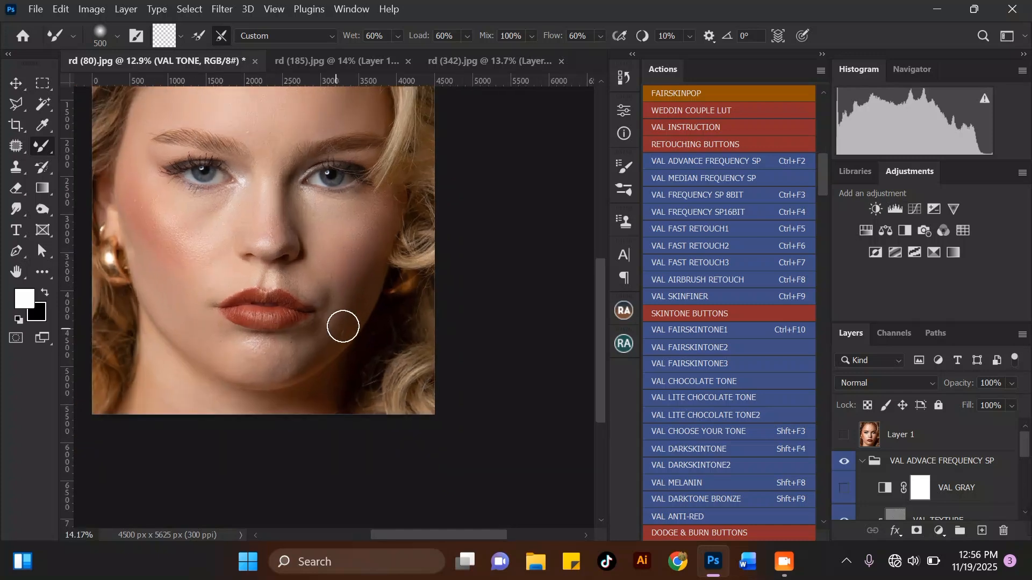
scroll(343, 325, up, 3)
scroll(341, 329, down, 3)
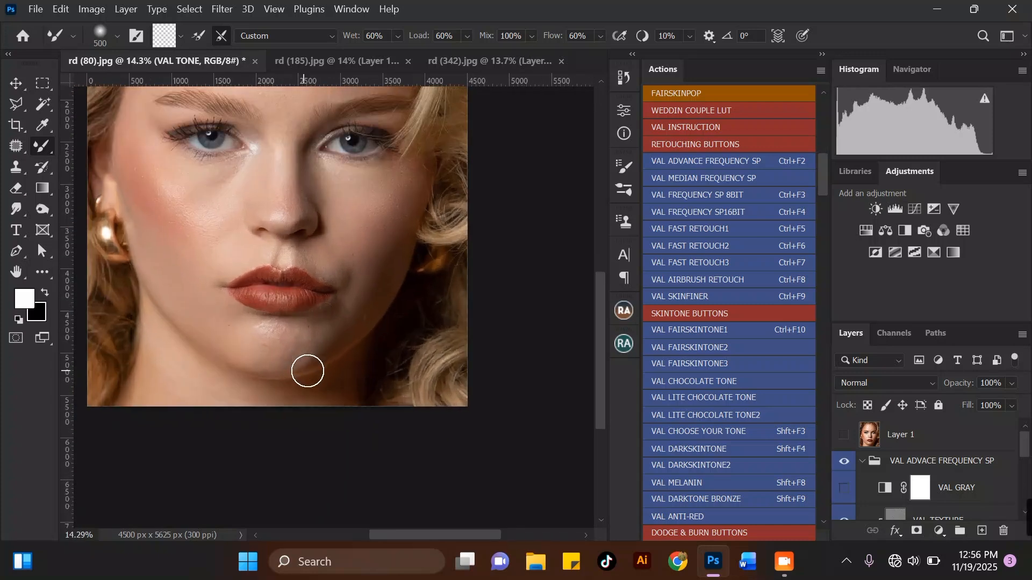
scroll(306, 369, up, 3)
key(bracketright)
mouse_move(307, 338)
mouse_down()
mouse_move(318, 323)
mouse_move(309, 353)
mouse_up()
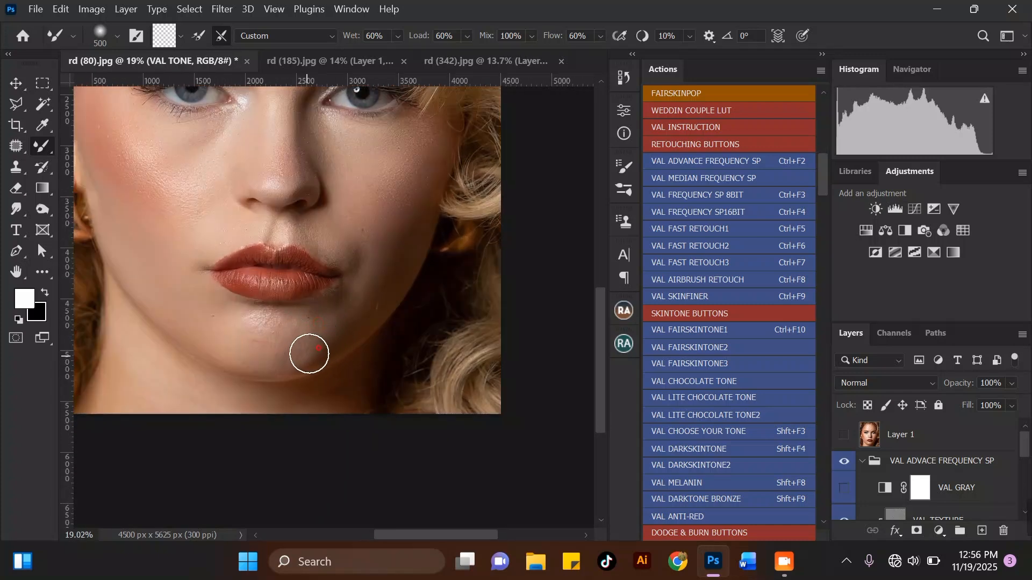
mouse_move(232, 348)
mouse_down()
mouse_move(249, 361)
mouse_move(253, 328)
mouse_move(239, 324)
mouse_move(267, 325)
mouse_move(281, 350)
mouse_move(292, 344)
mouse_up()
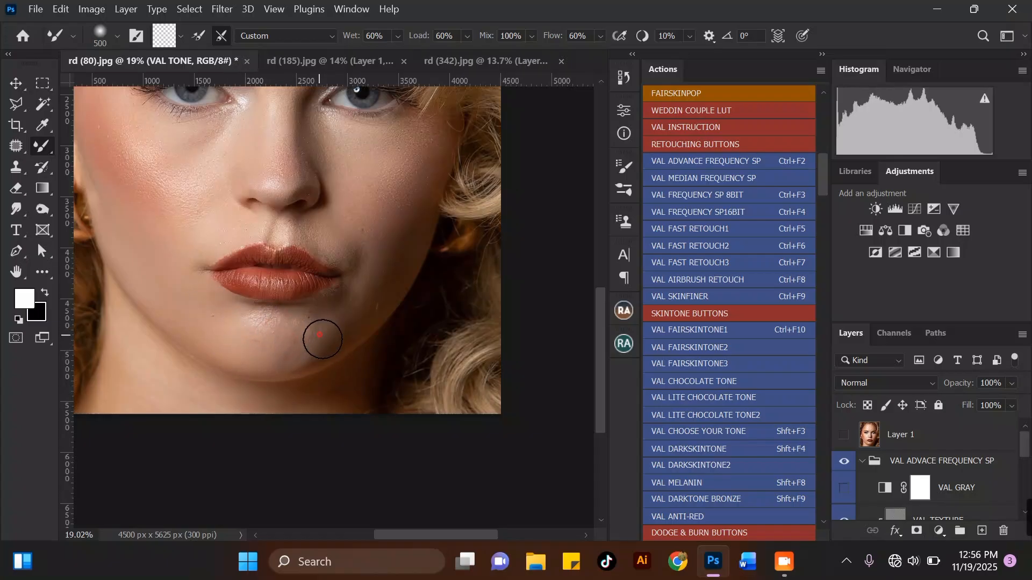
Toggle the VAL ADVACE FREQUENCY SP group's visibility off and on to compare the retouch with the original.
scroll(339, 330, down, 5)
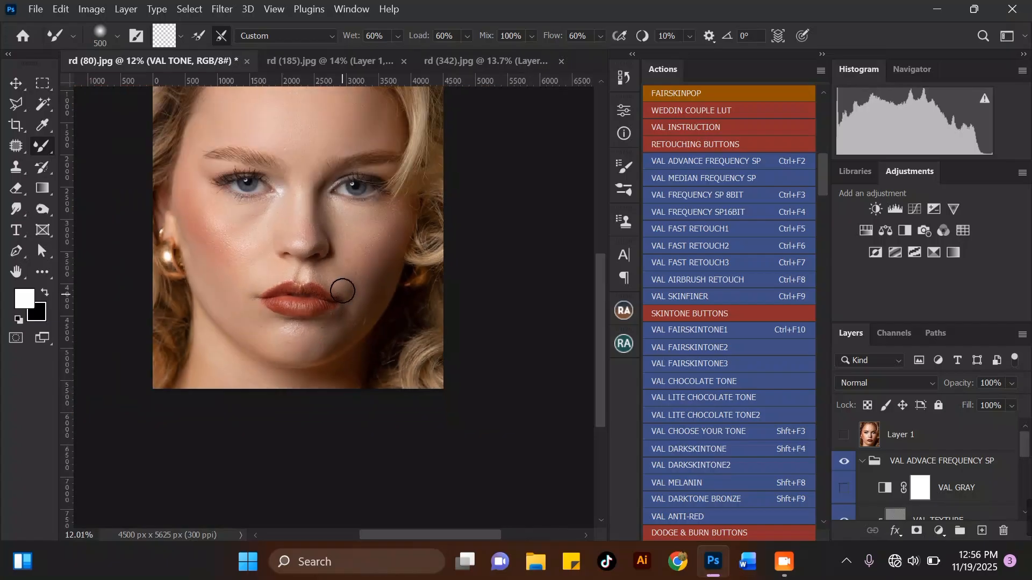
scroll(293, 150, up, 3)
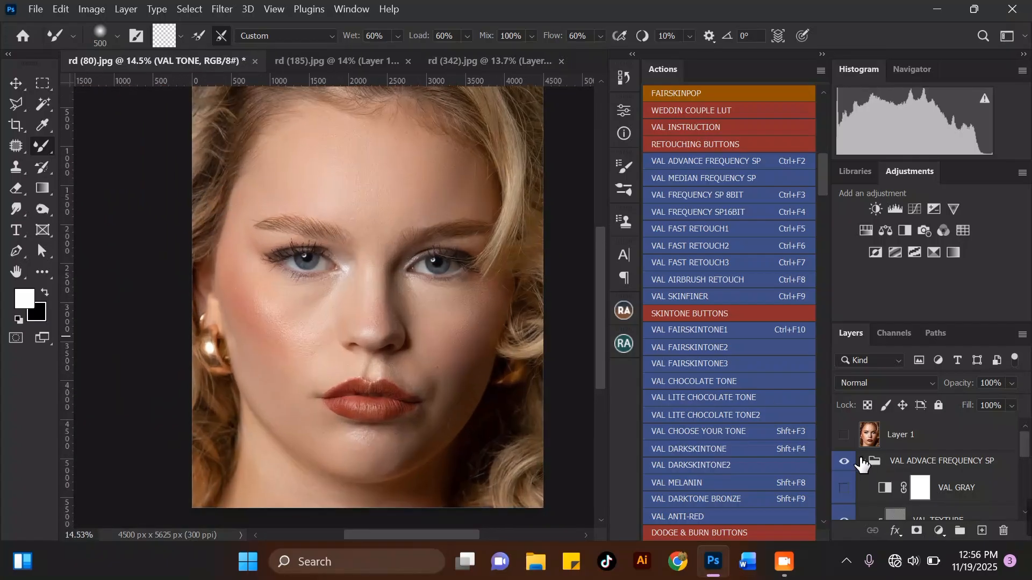
click(844, 461)
click(847, 465)
scroll(355, 417, down, 2)
scroll(345, 362, up, 4)
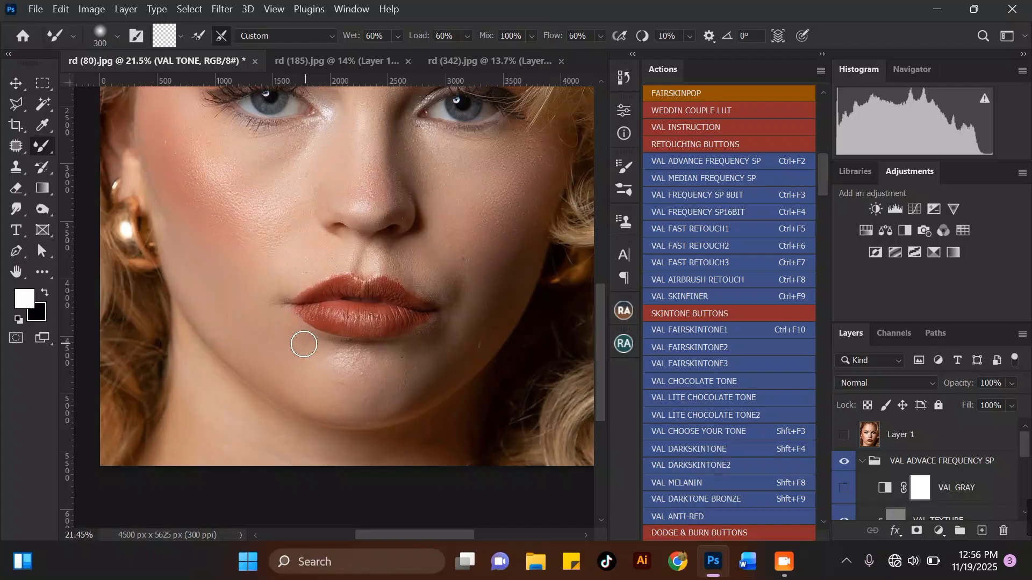
Enlarge the Mixer Brush and blend the chin and the skin below the lower lip with several strokes.
key(bracketright)
key(bracketright)
key(bracketright)
key(bracketright)
drag(354, 375, 400, 375)
key(bracketright)
drag(334, 367, 328, 371)
mouse_move(329, 362)
mouse_down()
mouse_move(296, 376)
mouse_move(295, 396)
mouse_move(315, 406)
mouse_up()
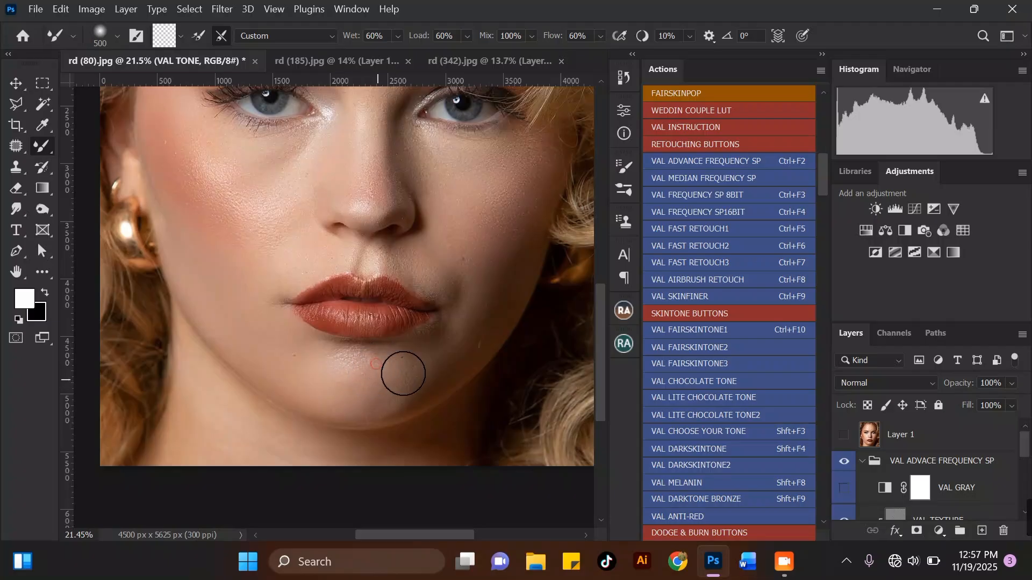
mouse_move(414, 379)
mouse_down()
mouse_move(410, 363)
mouse_move(362, 362)
mouse_move(380, 385)
mouse_move(343, 407)
mouse_move(384, 387)
mouse_up()
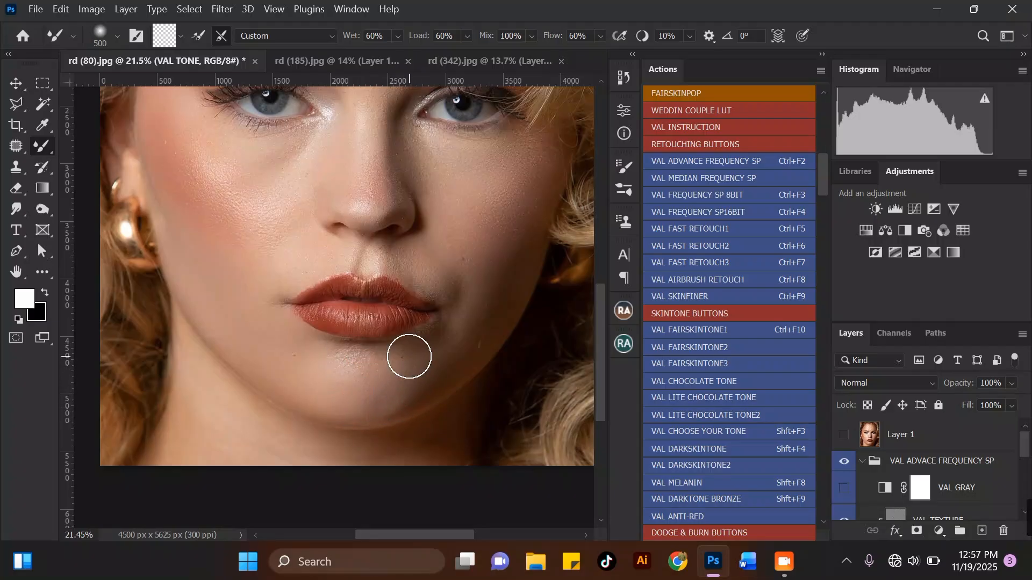
scroll(197, 293, down, 3)
scroll(271, 379, up, 4)
mouse_move(306, 345)
mouse_down()
mouse_move(321, 378)
mouse_move(340, 374)
mouse_move(353, 341)
mouse_up()
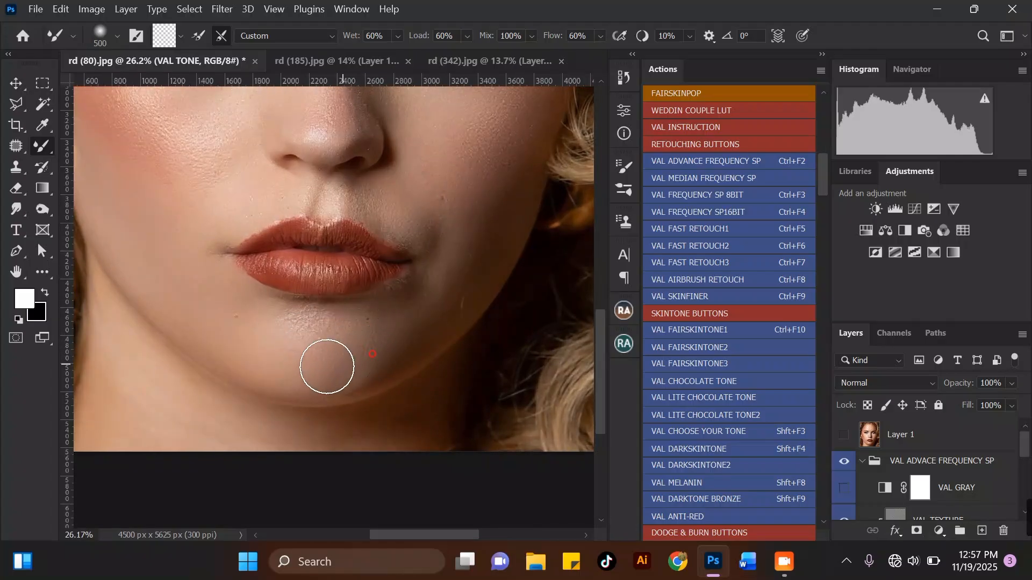
Shrink the Mixer Brush and blend the skin below the right corner of the mouth.
key(bracketleft)
key(bracketleft)
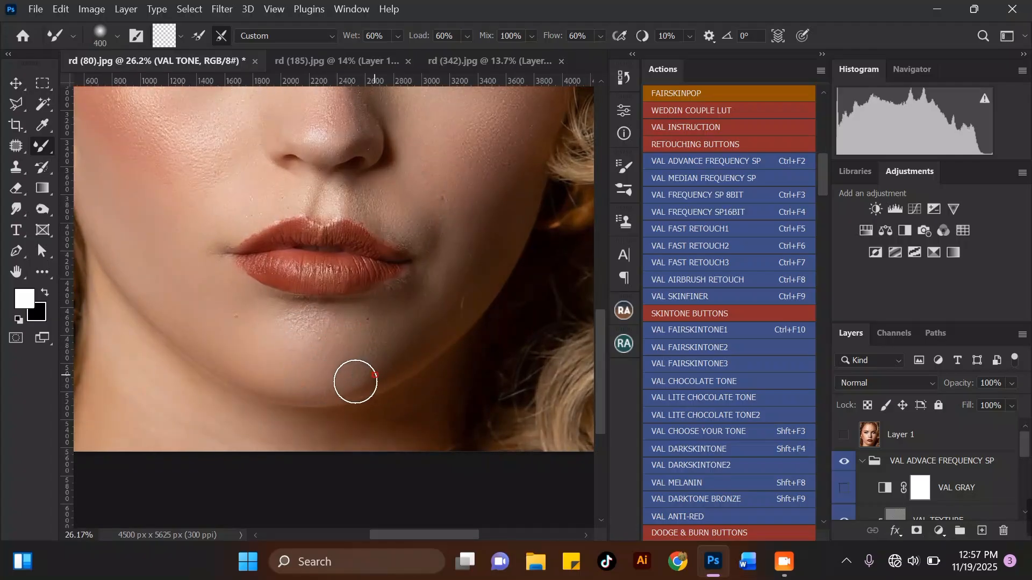
scroll(368, 313, down, 3)
scroll(351, 340, up, 3)
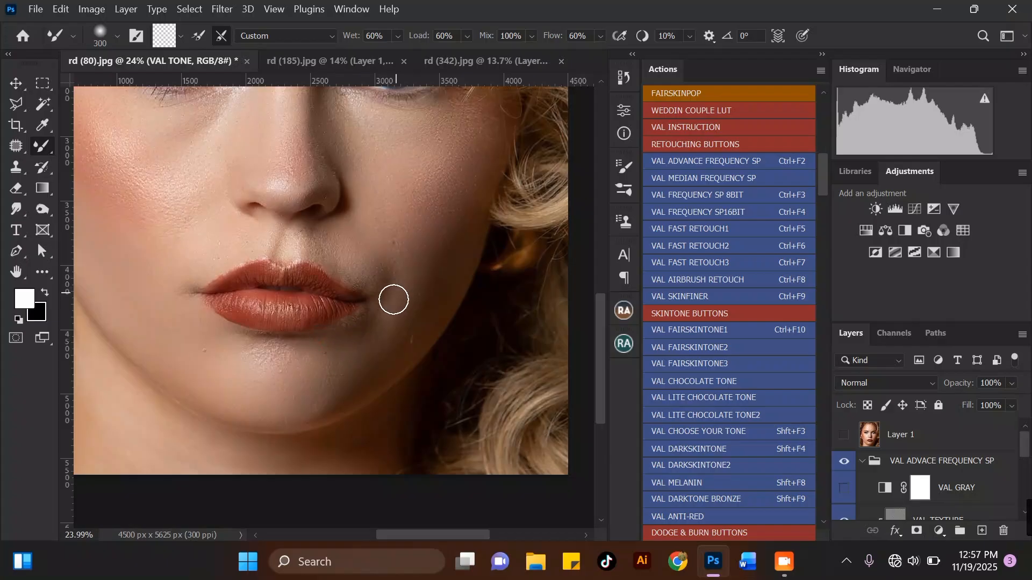
key(bracketright)
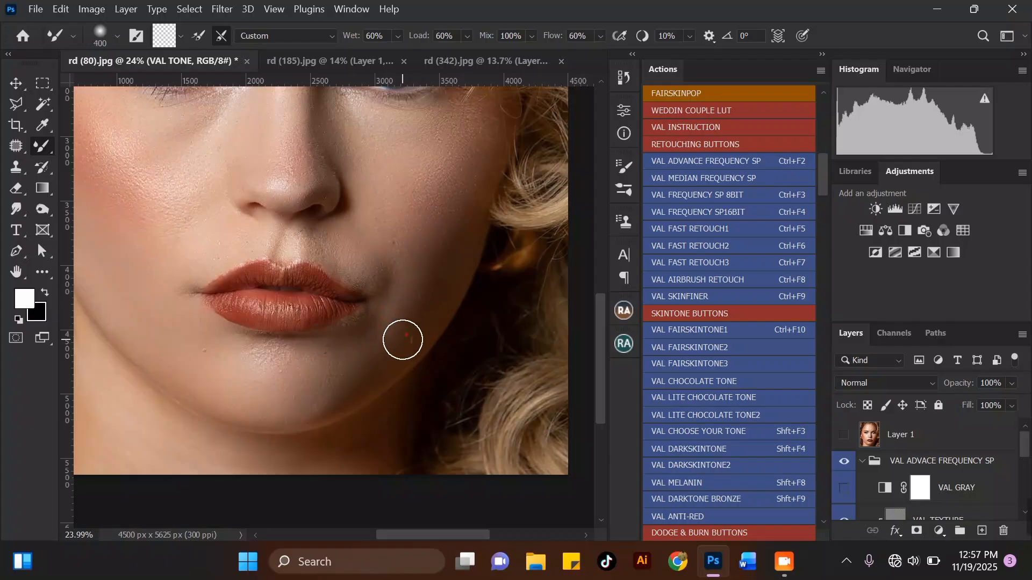
drag(424, 288, 396, 314)
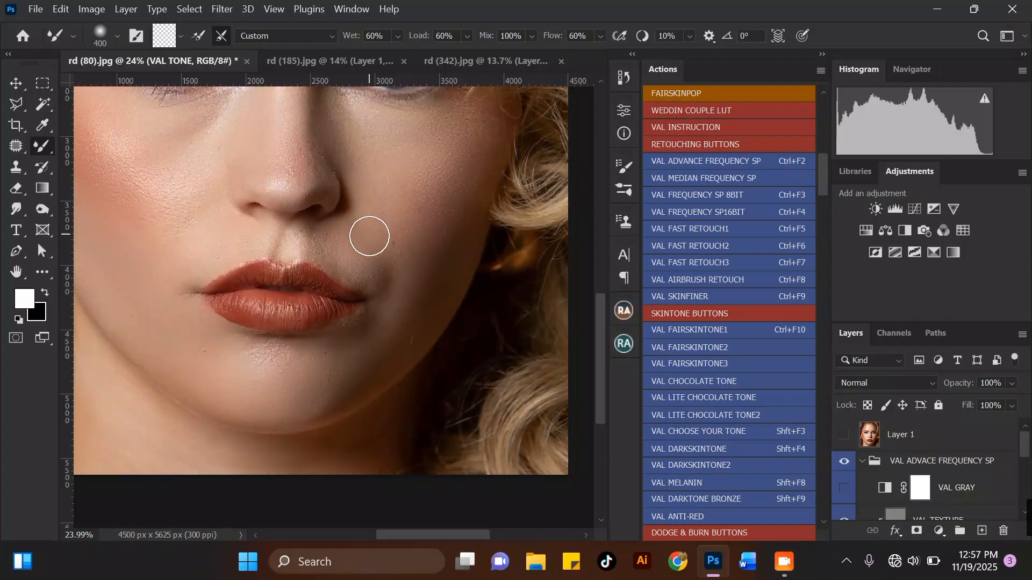
Smooth the right cheek between the nose and the mouth corner with further Mixer Brush strokes.
scroll(369, 241, up, 3)
key(bracketleft)
key(bracketright)
drag(396, 251, 382, 276)
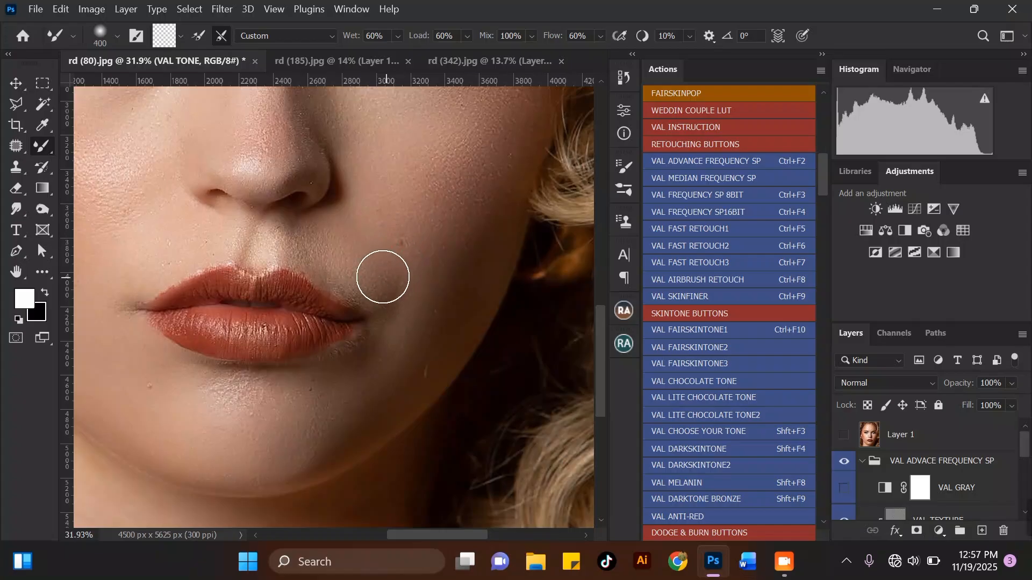
mouse_move(353, 242)
mouse_down()
mouse_move(345, 278)
mouse_move(352, 268)
mouse_move(410, 262)
mouse_move(388, 280)
mouse_up()
scroll(350, 262, down, 4)
scroll(370, 237, up, 2)
key(bracketleft)
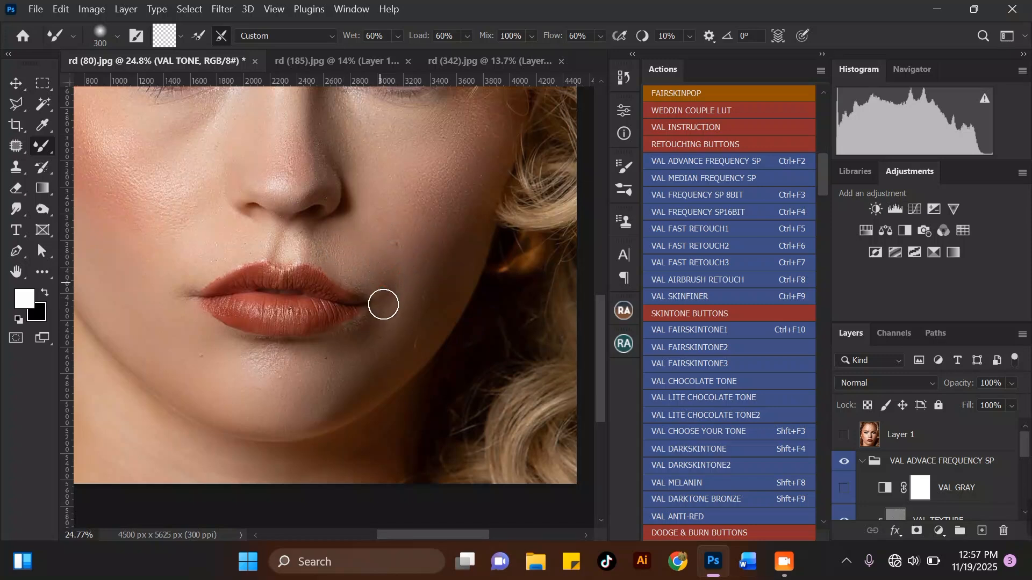
scroll(389, 313, down, 2)
scroll(393, 288, up, 2)
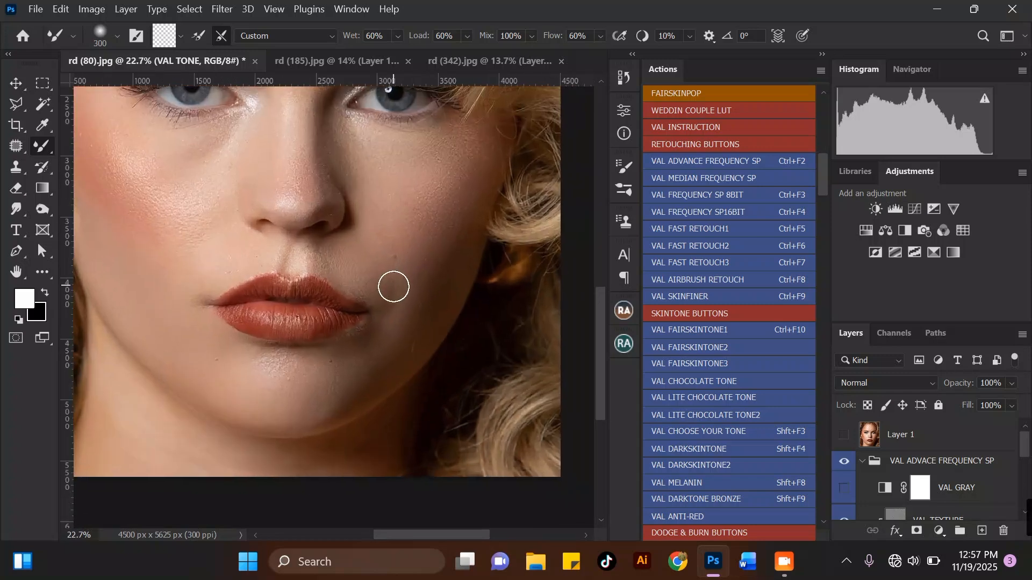
drag(383, 332, 385, 312)
Blend the skin above the upper lip on the left side with a larger brush, then reduce the brush size.
scroll(185, 245, up, 2)
key(bracketright)
mouse_move(183, 283)
mouse_down()
mouse_move(195, 300)
mouse_move(273, 236)
mouse_up()
key(bracketleft)
key(bracketleft)
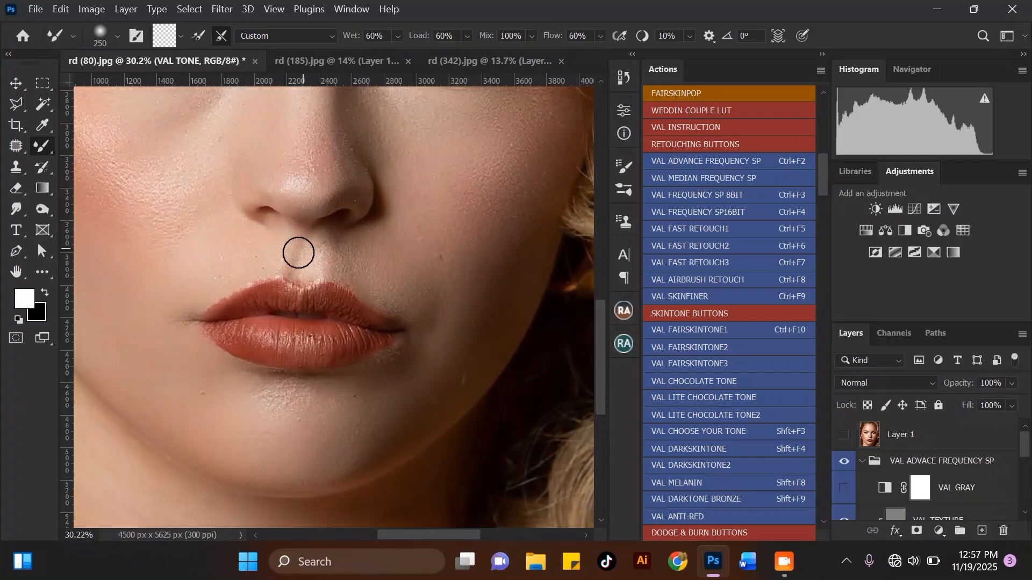
Enlarge the brush and blend the skin beside the right mouth corner once more.
scroll(273, 272, down, 2)
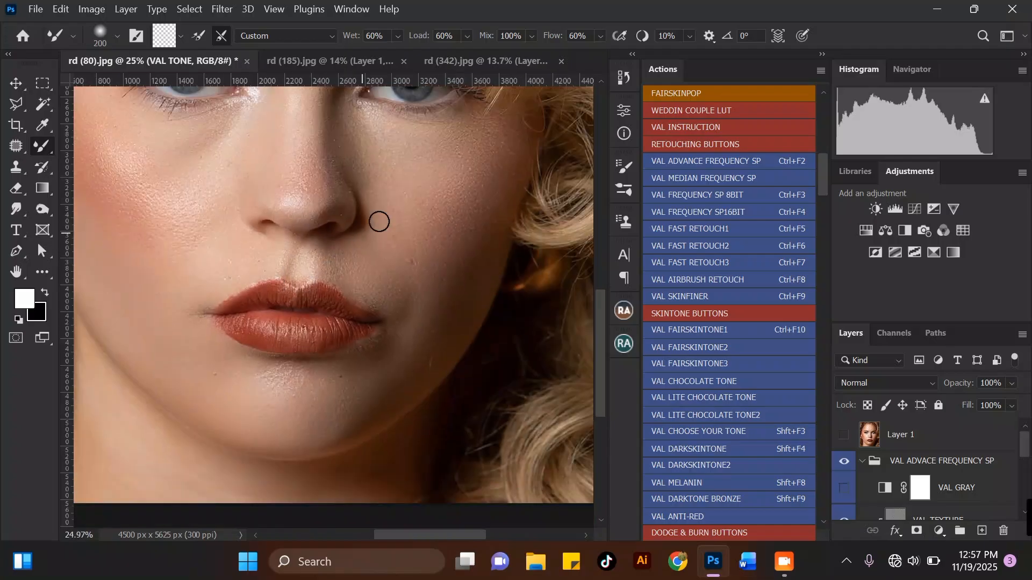
scroll(408, 215, up, 2)
key(bracketright)
key(bracketright)
key(bracketright)
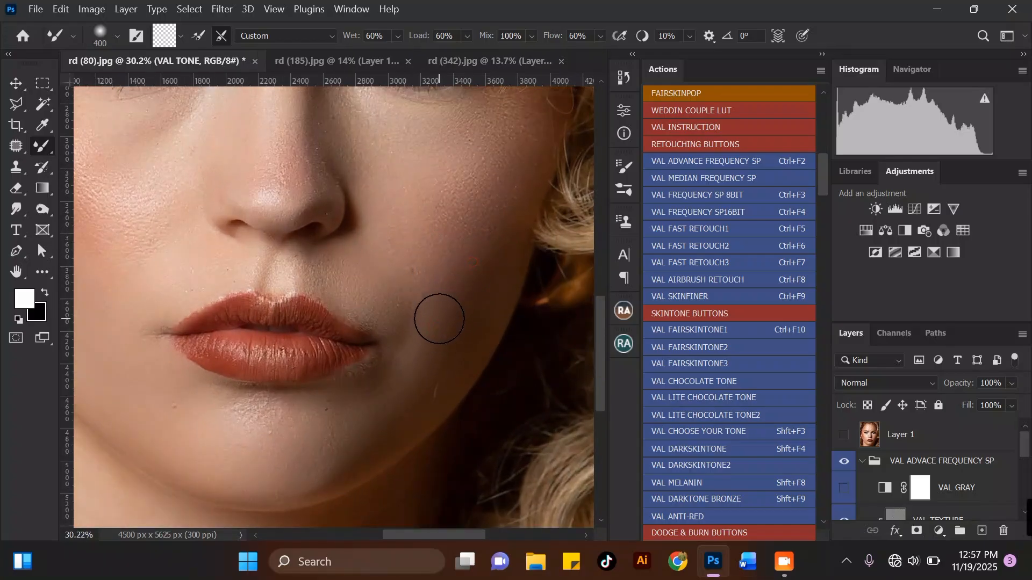
scroll(355, 331, down, 3)
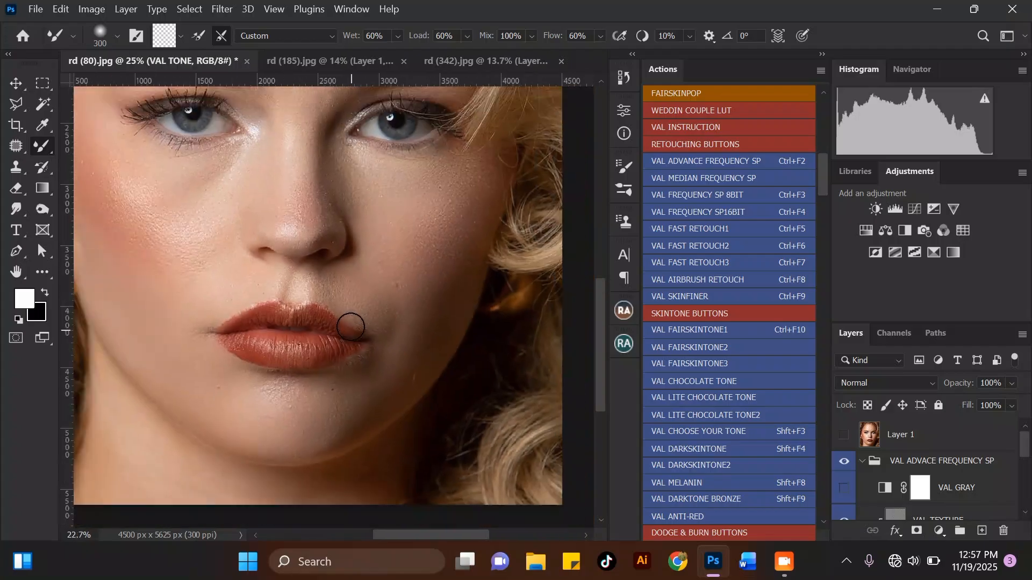
scroll(352, 324, up, 2)
key(bracketright)
mouse_move(397, 305)
mouse_down()
mouse_move(401, 322)
mouse_move(386, 324)
mouse_up()
Smooth the upper left cheek below the eye with a Mixer Brush stroke, then shrink the brush.
scroll(341, 285, down, 3)
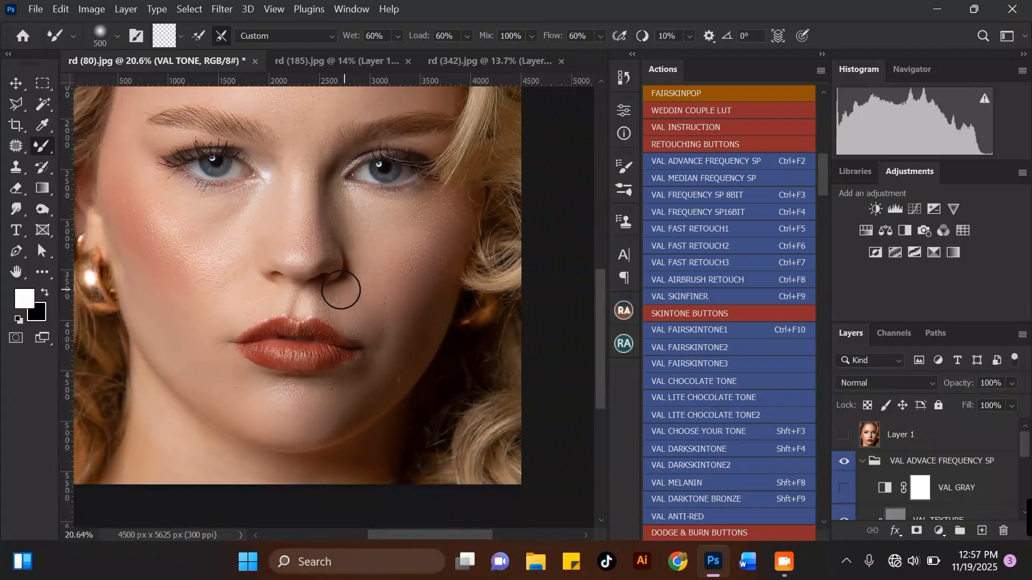
scroll(251, 250, up, 2)
key(bracketright)
key(bracketleft)
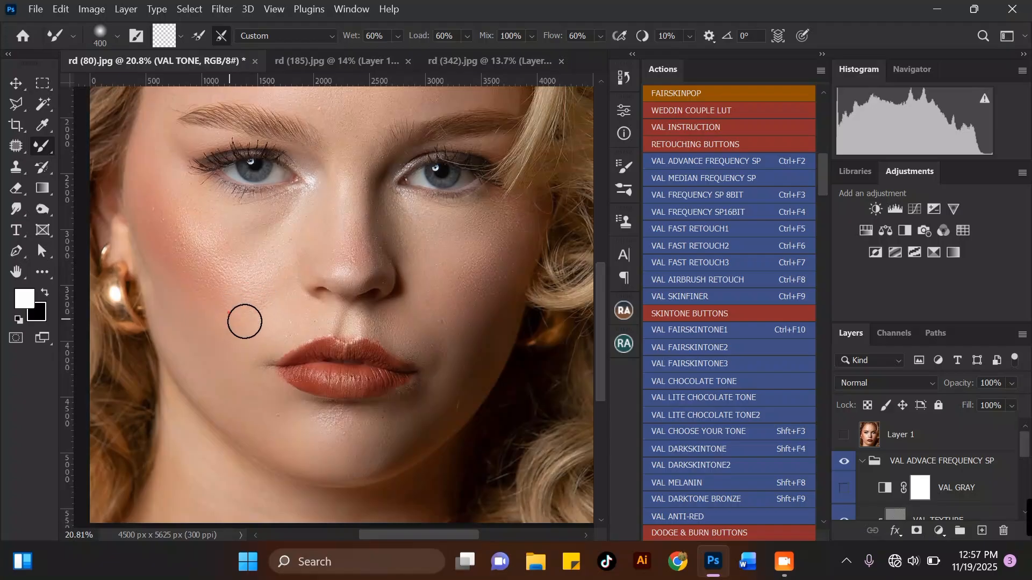
key(bracketright)
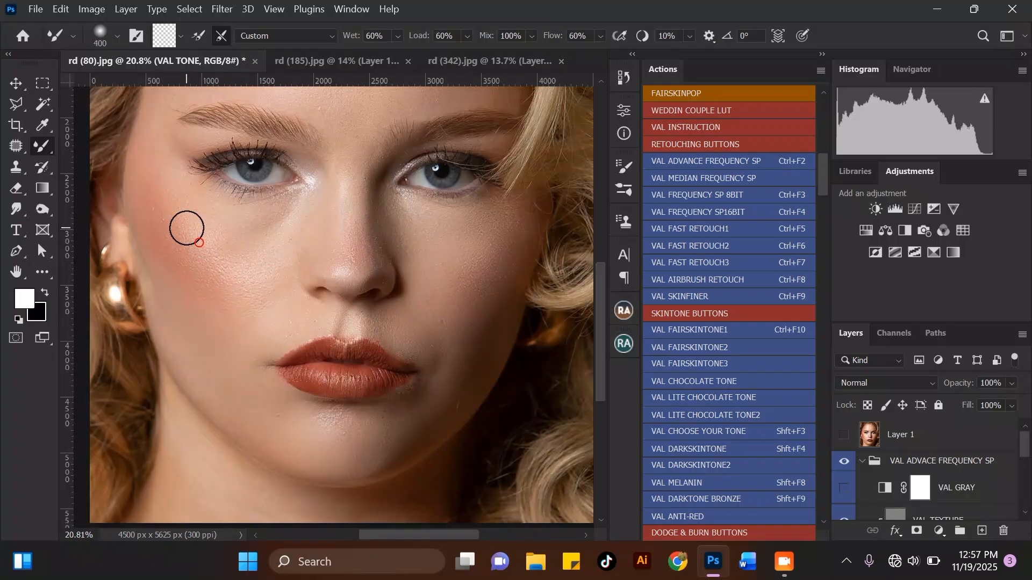
mouse_move(192, 229)
mouse_down()
mouse_move(219, 252)
mouse_move(226, 233)
mouse_move(220, 246)
mouse_move(206, 237)
mouse_move(226, 294)
mouse_up()
key(bracketleft)
Blend down the left cheek from below the eye with a long Mixer Brush stroke, then resize the brush.
key(bracketleft)
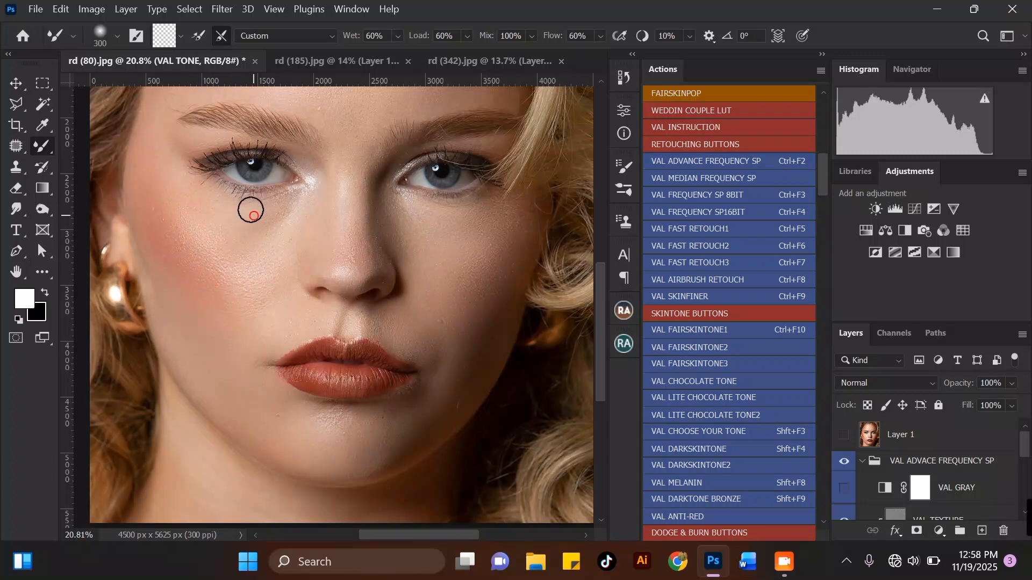
mouse_move(265, 210)
mouse_down()
mouse_move(245, 216)
mouse_move(283, 212)
mouse_move(266, 221)
mouse_move(245, 207)
mouse_move(230, 218)
mouse_move(192, 180)
mouse_move(172, 184)
mouse_move(177, 152)
mouse_move(242, 227)
mouse_move(237, 246)
mouse_move(264, 254)
mouse_move(219, 242)
mouse_move(260, 251)
mouse_move(285, 238)
mouse_move(241, 256)
mouse_move(218, 284)
mouse_move(240, 315)
mouse_up()
key(bracketright)
key(bracketright)
key(bracketleft)
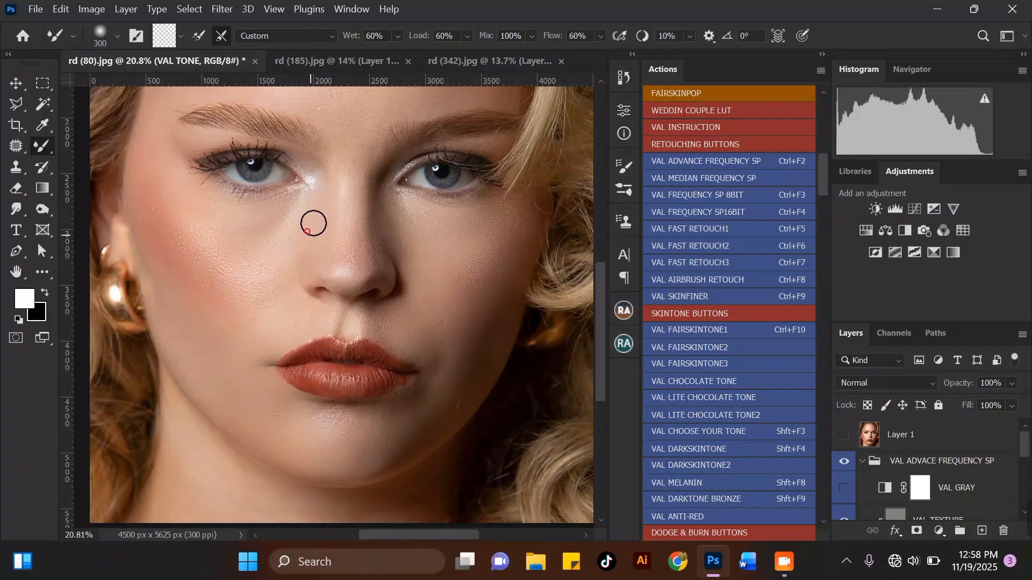
Smooth the nose tip, along the nose and the bridge between the eyes with Mixer Brush strokes.
click(361, 275)
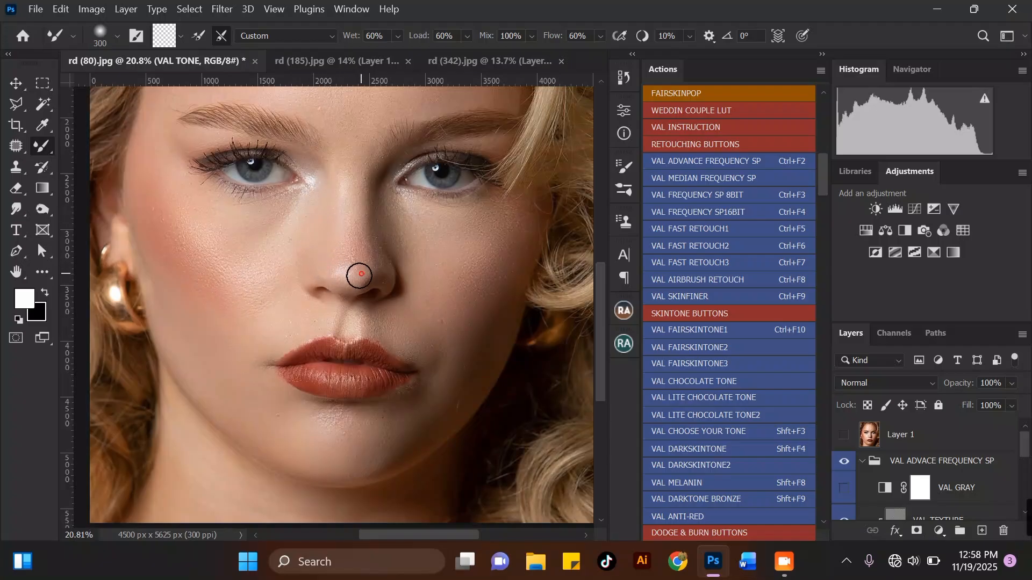
mouse_move(351, 287)
mouse_down()
mouse_move(371, 265)
mouse_move(348, 231)
mouse_up()
scroll(263, 237, down, 3)
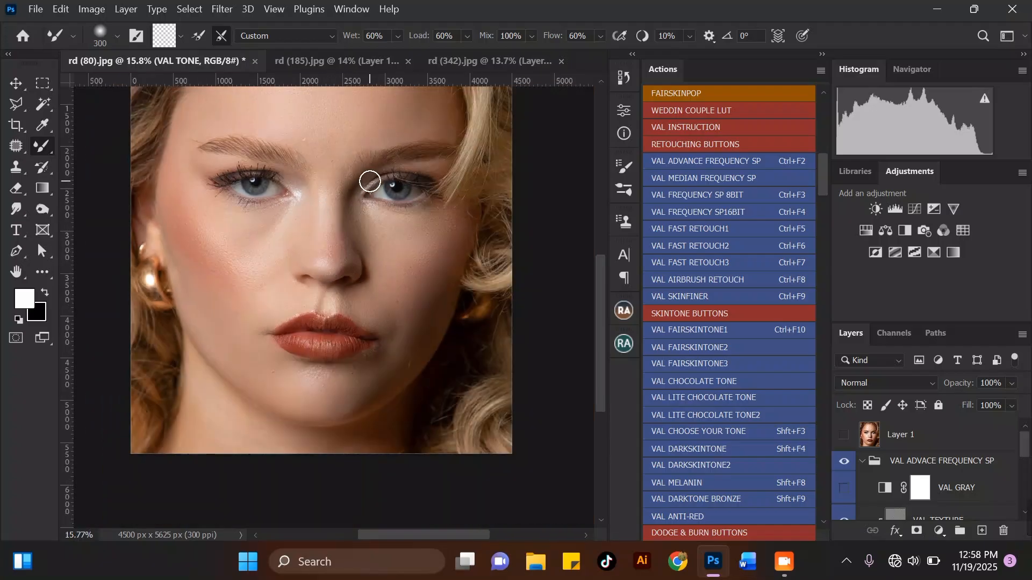
scroll(368, 180, up, 3)
drag(344, 182, 349, 178)
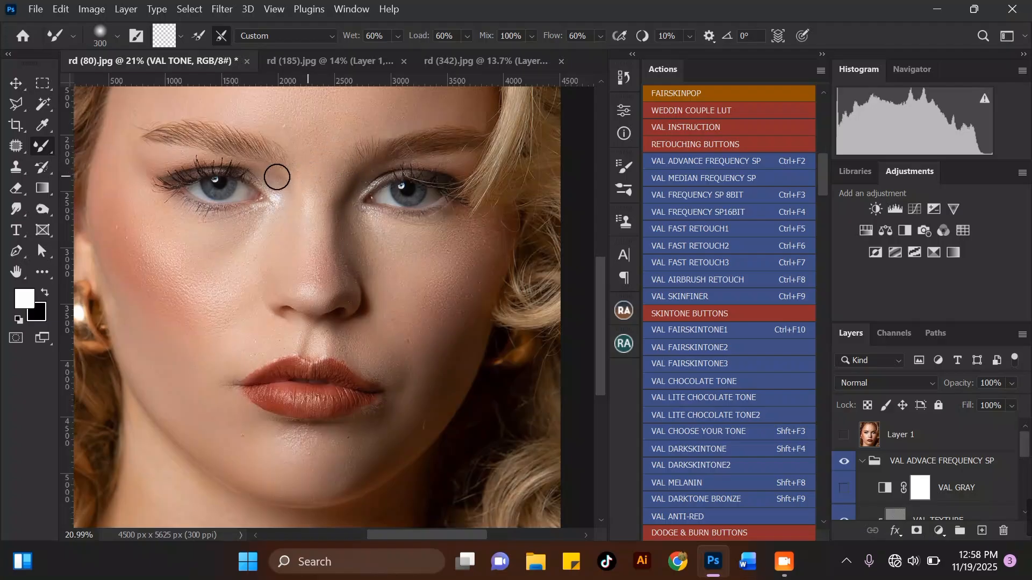
Enlarge the brush and blend the left cheek beside the nose with two Mixer Brush strokes.
scroll(274, 173, down, 1)
key(bracketright)
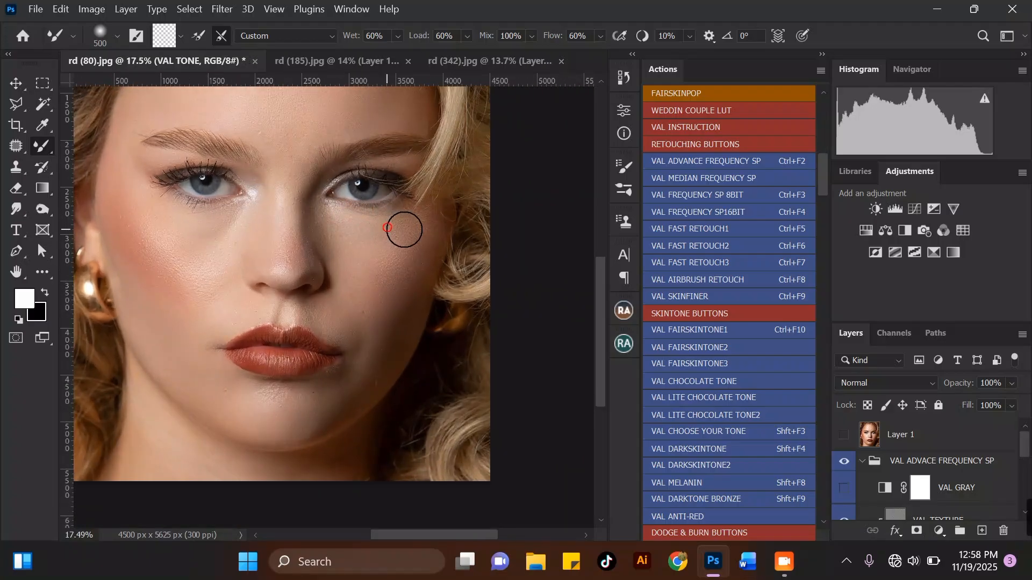
scroll(326, 206, down, 2)
scroll(231, 231, up, 2)
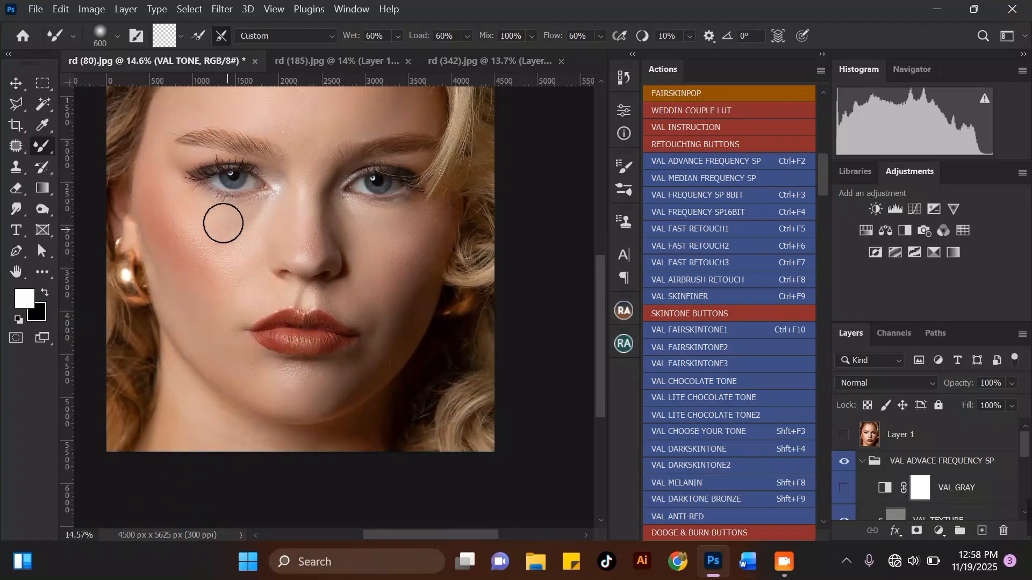
mouse_move(214, 233)
mouse_down()
mouse_move(184, 206)
mouse_move(189, 227)
mouse_move(202, 227)
mouse_move(165, 194)
mouse_move(198, 238)
mouse_move(233, 253)
mouse_up()
scroll(253, 223, down, 3)
scroll(215, 238, up, 3)
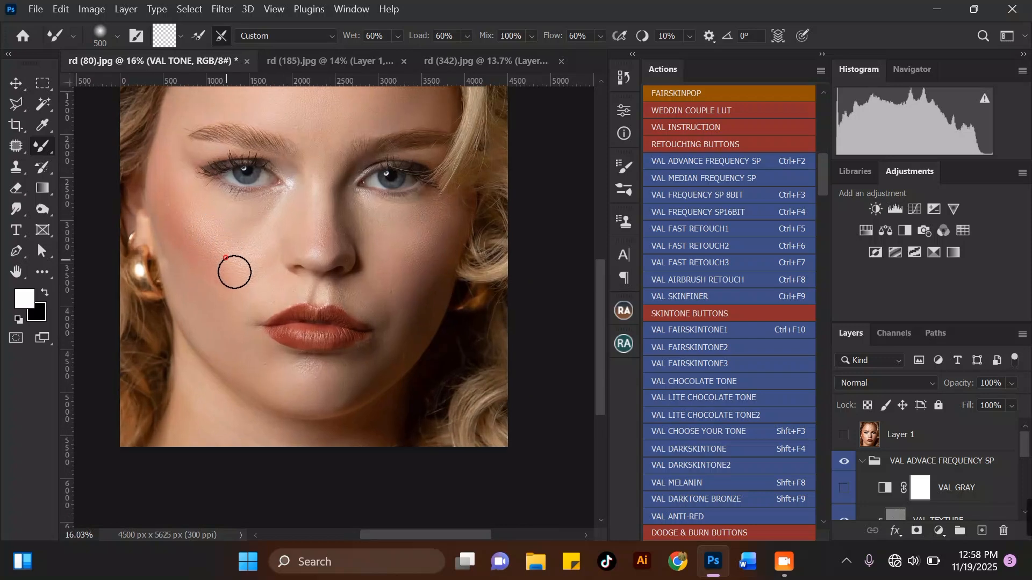
mouse_move(240, 247)
mouse_down()
mouse_move(223, 298)
mouse_move(212, 258)
mouse_up()
scroll(194, 229, down, 4)
scroll(376, 249, up, 2)
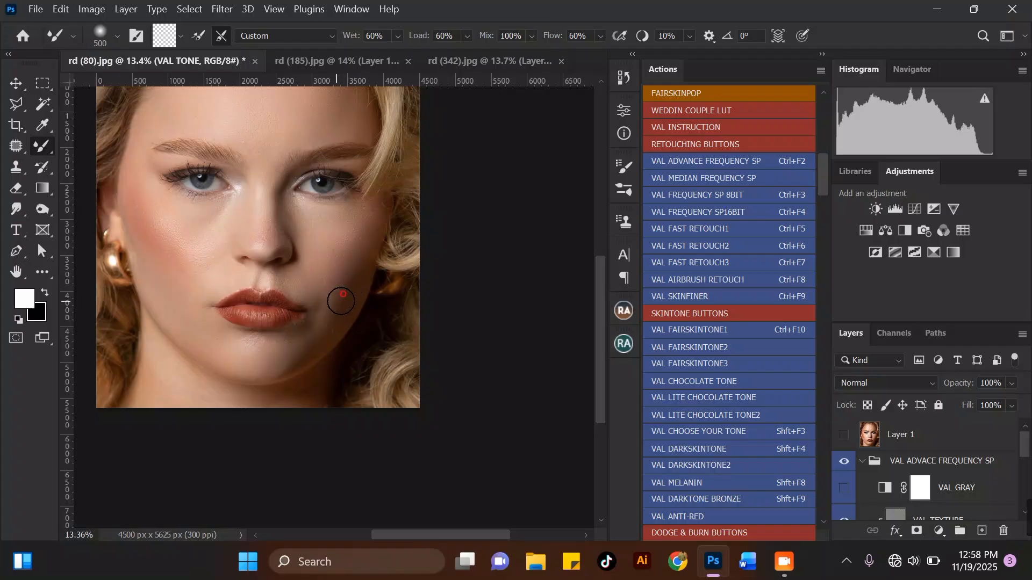
Toggle the VAL ADVACE FREQUENCY SP group's visibility to compare the retouch before and after.
key(bracketright)
scroll(377, 203, down, 4)
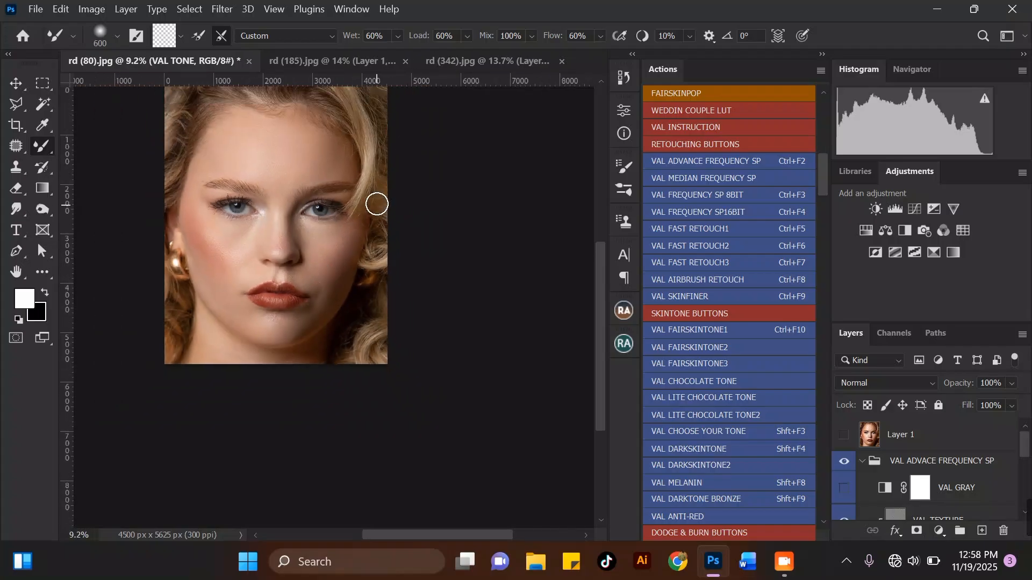
scroll(183, 231, up, 1)
scroll(378, 255, down, 3)
scroll(313, 163, up, 3)
scroll(252, 166, up, 1)
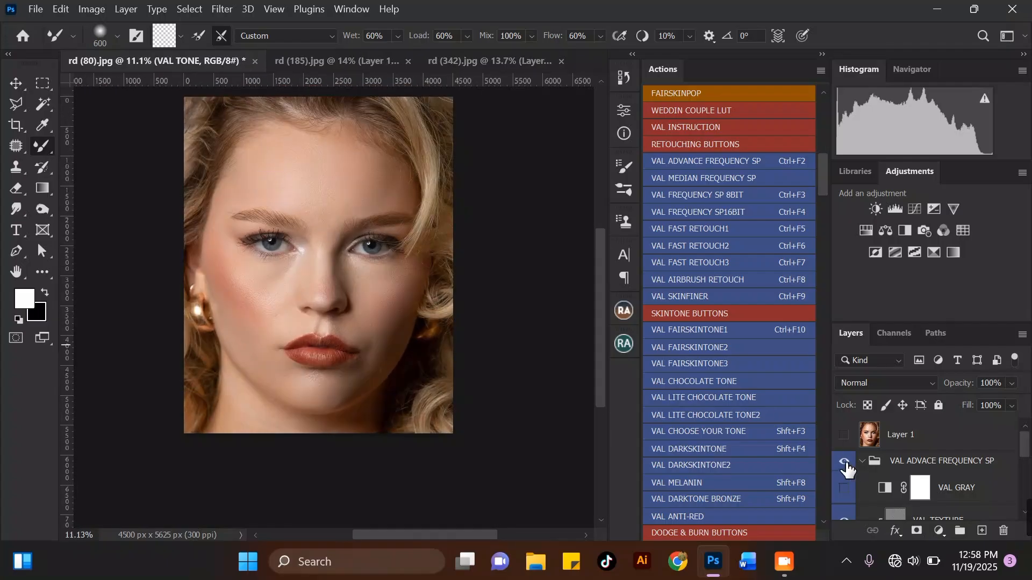
click(845, 463)
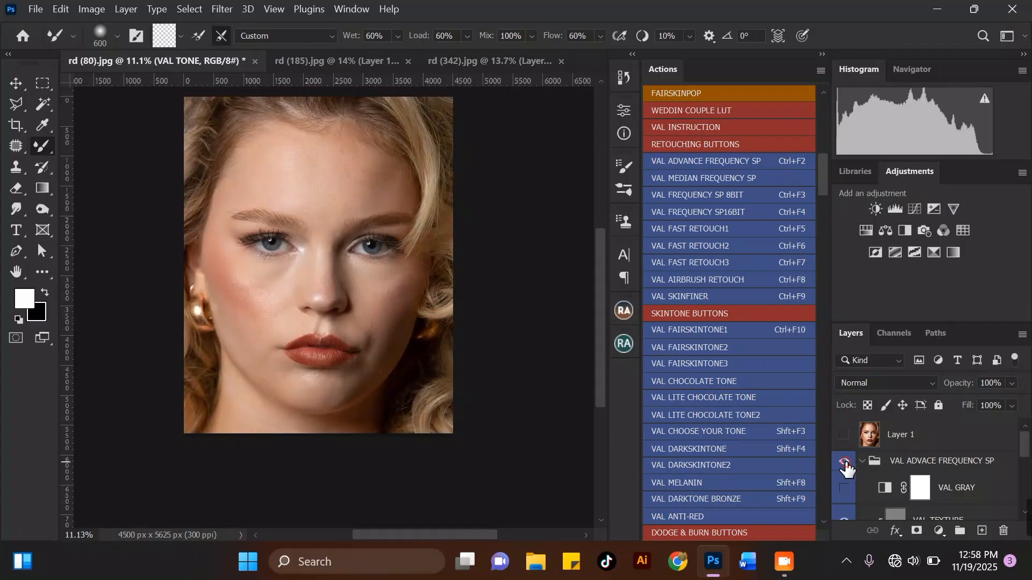
click(845, 463)
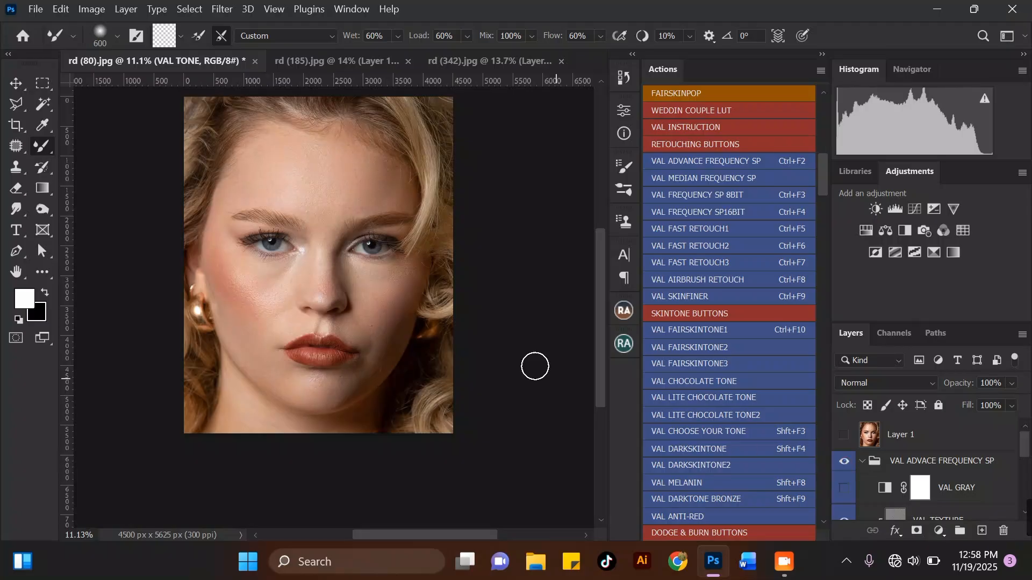
Enlarge the brush and blend the chin and the skin below the lower lip with Mixer Brush strokes.
scroll(426, 237, down, 2)
scroll(274, 368, up, 3)
key(bracketright)
drag(279, 375, 335, 403)
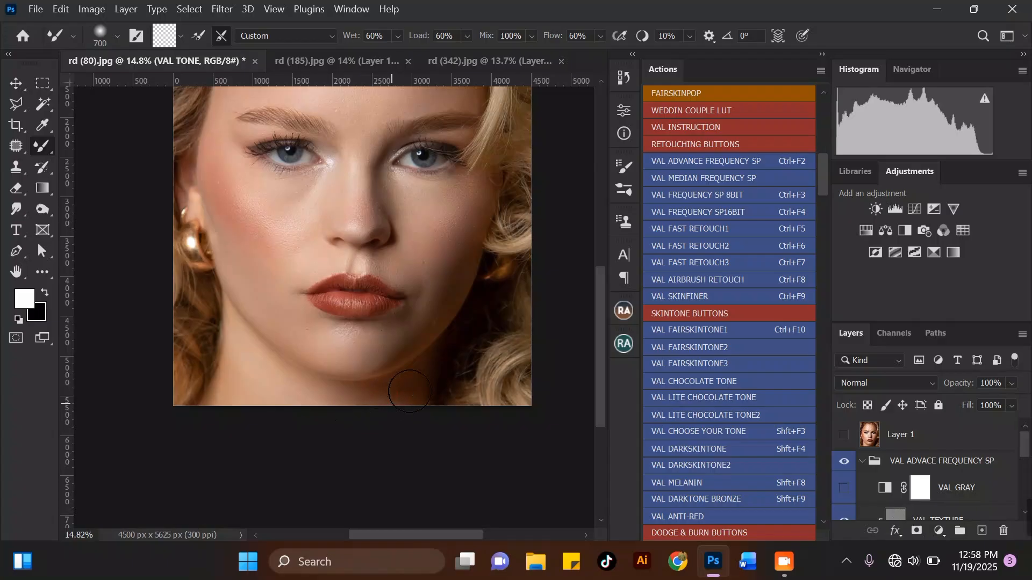
scroll(409, 391, down, 2)
scroll(424, 328, up, 3)
key(bracketleft)
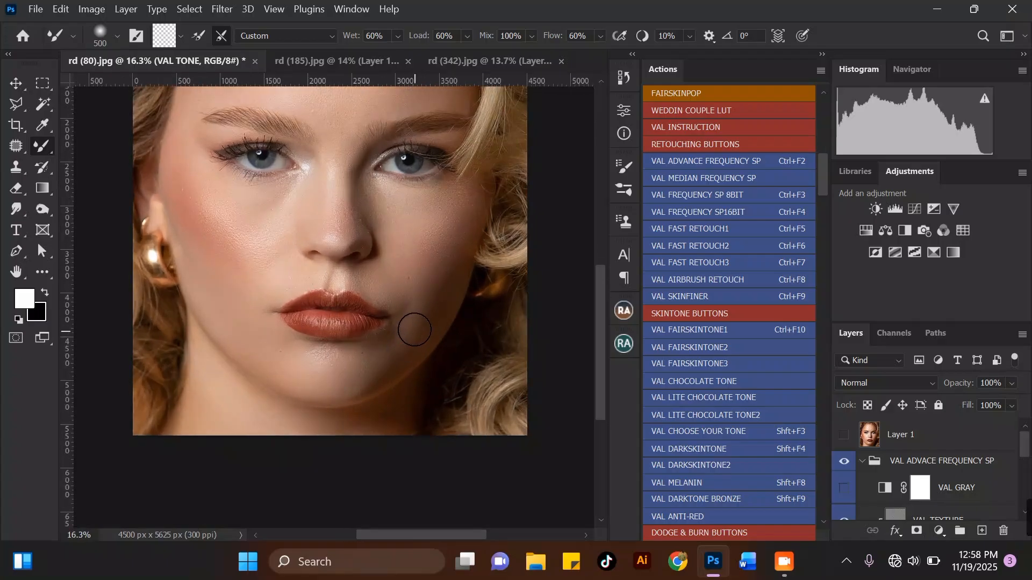
mouse_move(371, 378)
mouse_down()
mouse_move(331, 385)
mouse_move(329, 366)
mouse_move(348, 372)
mouse_move(270, 330)
mouse_move(293, 341)
mouse_move(269, 333)
mouse_up()
Reduce the brush size, zoom in and smooth the lower lip and the line between the lips.
scroll(270, 334, down, 1)
key(bracketleft)
key(bracketleft)
key(bracketleft)
key(bracketleft)
key(bracketleft)
key(bracketleft)
key(bracketleft)
key(bracketleft)
scroll(309, 317, up, 5)
mouse_move(296, 337)
mouse_down()
mouse_move(379, 345)
mouse_move(415, 337)
mouse_move(394, 329)
mouse_move(385, 347)
mouse_move(352, 357)
mouse_move(285, 330)
mouse_move(266, 334)
mouse_move(352, 345)
mouse_up()
key(bracketleft)
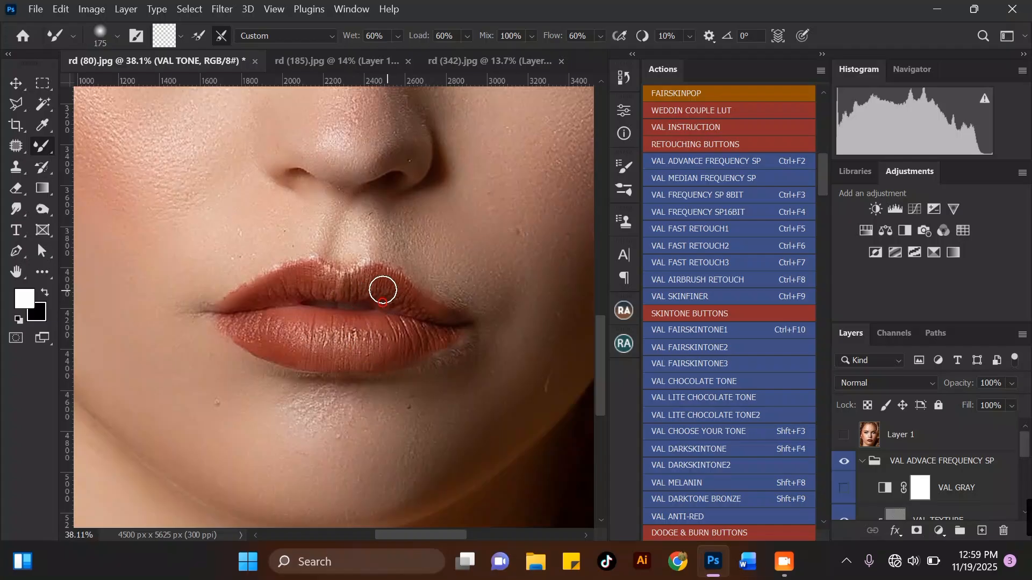
mouse_move(387, 294)
mouse_down()
mouse_move(312, 279)
mouse_move(260, 299)
mouse_up()
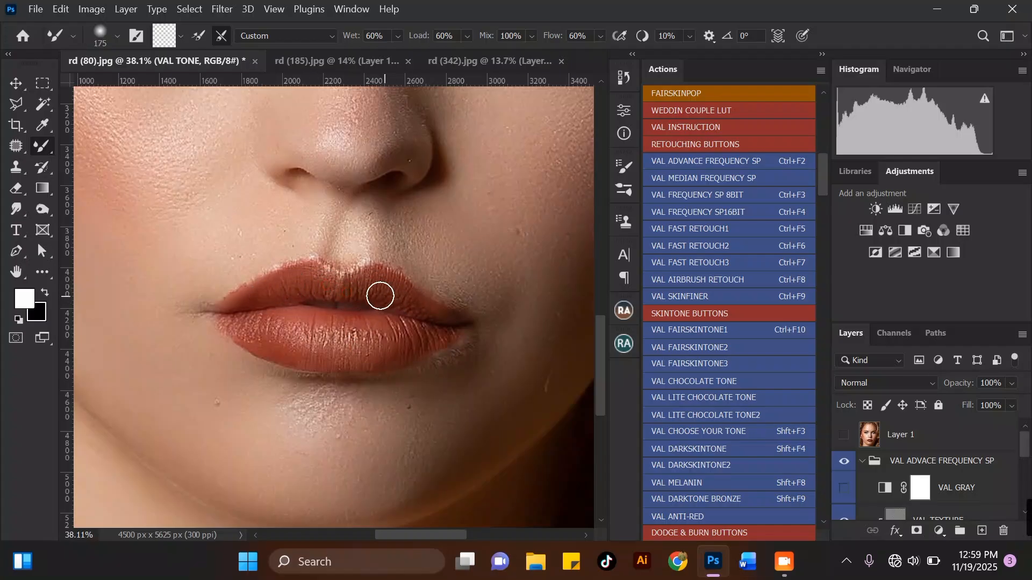
Enlarge the brush and smooth the skin just outside the right mouth corner.
scroll(296, 294, down, 4)
scroll(409, 247, up, 2)
key(bracketright)
key(bracketright)
key(bracketright)
key(bracketright)
key(bracketright)
mouse_move(377, 294)
mouse_down()
mouse_move(383, 307)
mouse_move(403, 304)
mouse_move(353, 295)
mouse_move(408, 297)
mouse_move(396, 309)
mouse_move(418, 326)
mouse_move(399, 328)
mouse_up()
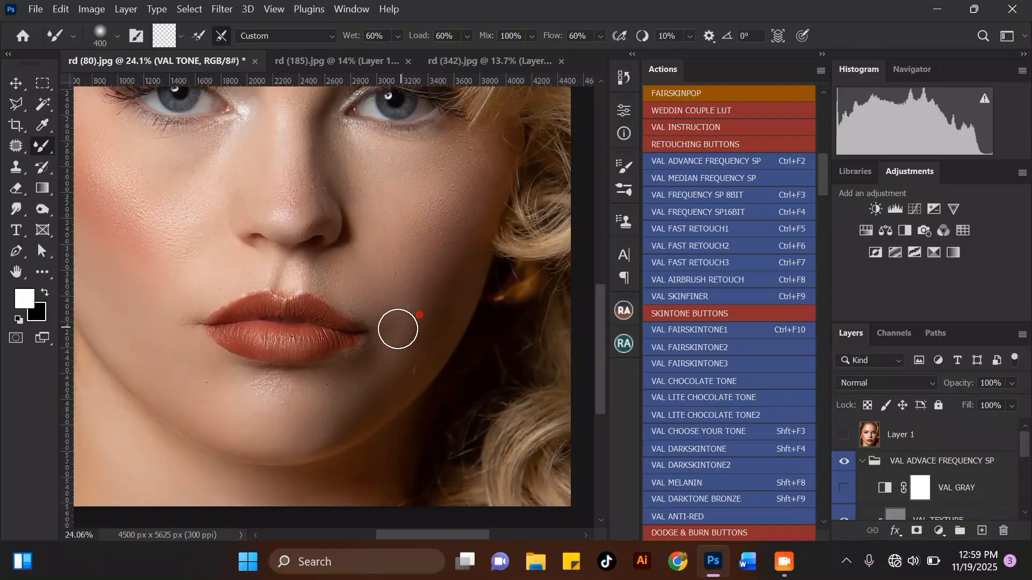
Blend the right cheek beside the nose with a Mixer Brush stroke.
scroll(326, 316, down, 2)
key(bracketleft)
scroll(393, 202, up, 1)
key(bracketright)
mouse_move(401, 229)
mouse_down()
mouse_move(434, 201)
mouse_move(408, 229)
mouse_move(428, 215)
mouse_move(405, 196)
mouse_move(436, 197)
mouse_move(400, 243)
mouse_move(384, 238)
mouse_move(420, 277)
mouse_move(386, 301)
mouse_move(385, 279)
mouse_up()
Enlarge the brush and smooth the left cheek and the outer cheek towards the temple.
scroll(386, 278, down, 3)
key(bracketright)
scroll(183, 202, up, 1)
mouse_move(239, 225)
mouse_down()
mouse_move(241, 255)
mouse_move(254, 253)
mouse_move(236, 260)
mouse_move(248, 260)
mouse_move(248, 248)
mouse_move(243, 264)
mouse_move(222, 242)
mouse_move(251, 272)
mouse_up()
key(bracketleft)
key(bracketright)
mouse_move(213, 205)
mouse_down()
mouse_move(218, 233)
mouse_move(207, 240)
mouse_up()
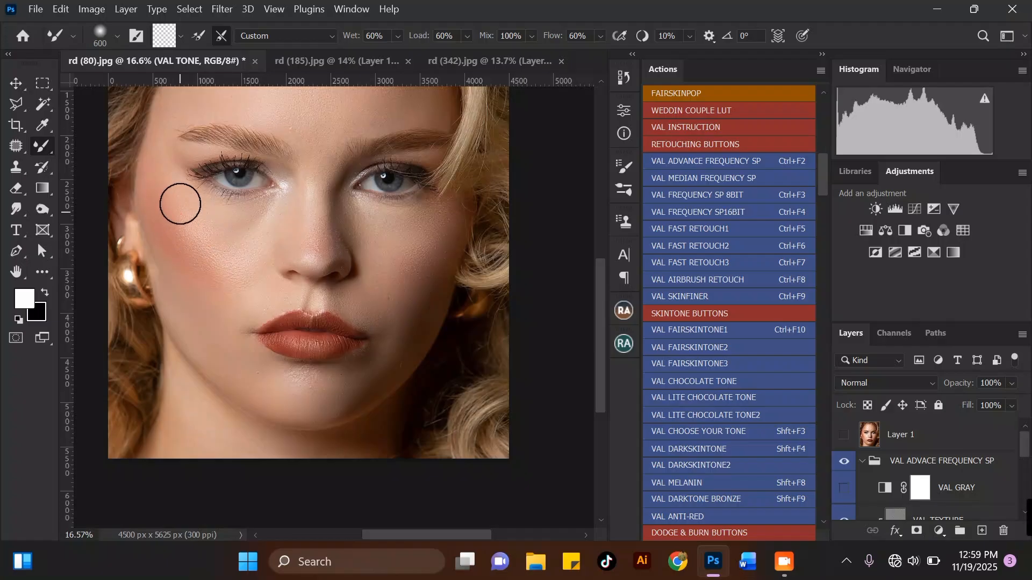
Switch to a much larger brush and blend the right side of the forehead near the hairline.
scroll(193, 237, down, 1)
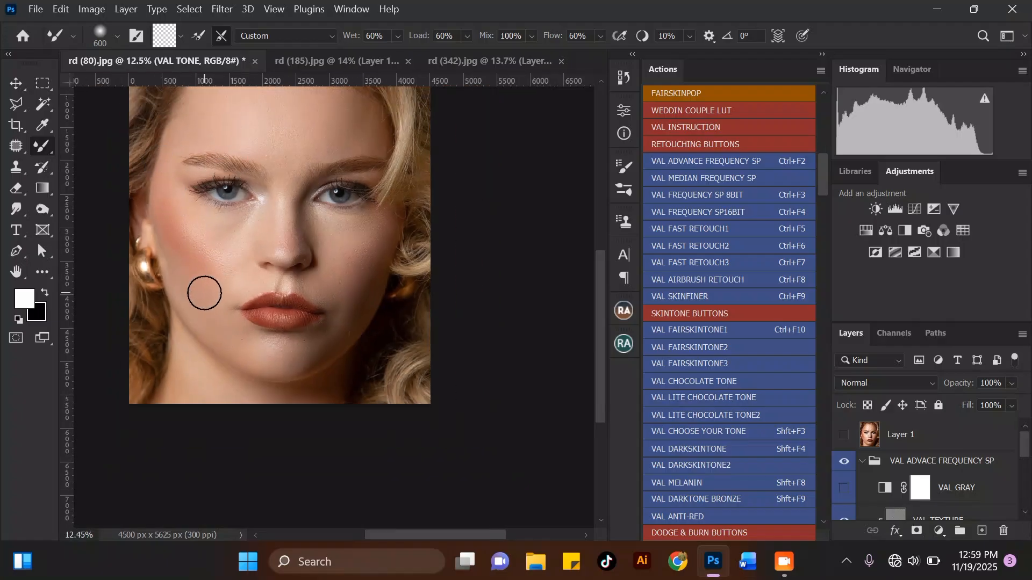
scroll(204, 291, up, 1)
key(bracketleft)
scroll(207, 251, down, 2)
scroll(303, 186, up, 2)
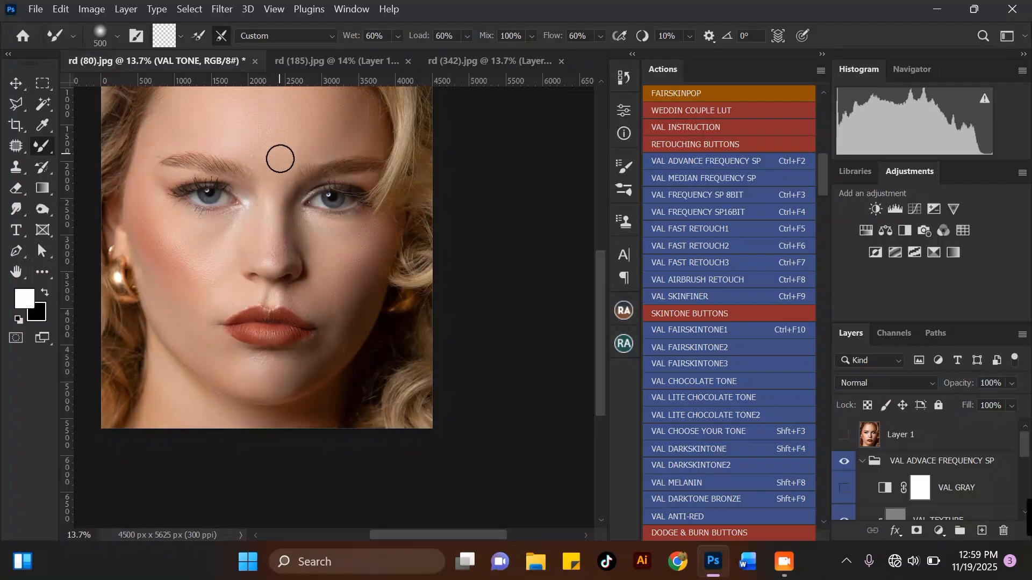
key(bracketright)
scroll(248, 263, down, 2)
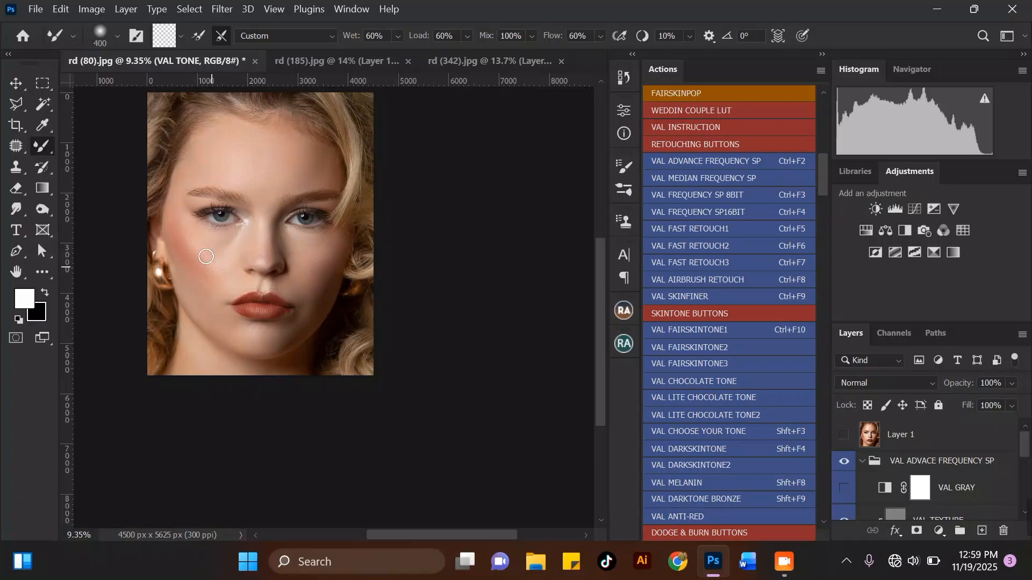
scroll(206, 256, up, 2)
key(bracketright)
key(bracketright)
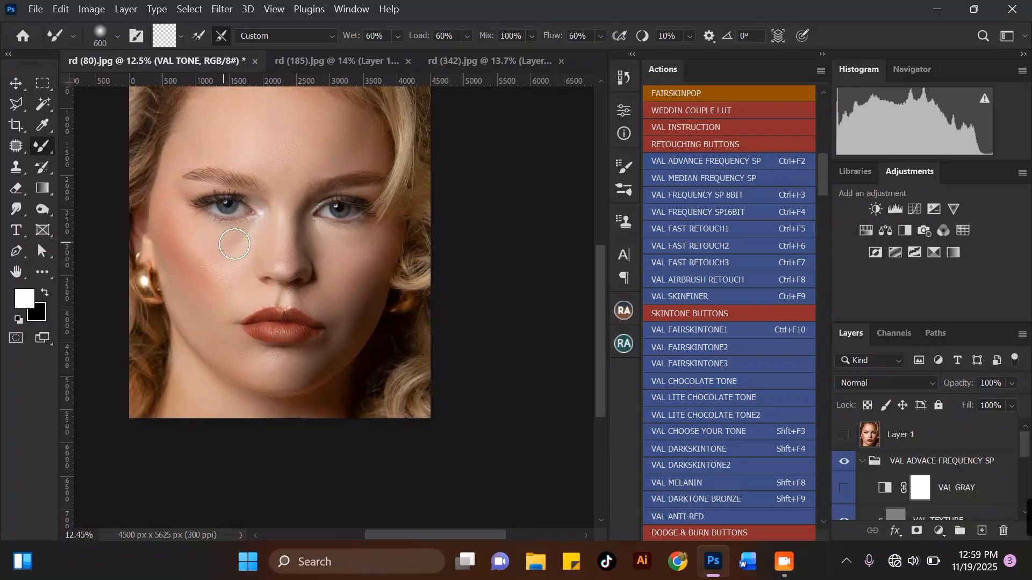
scroll(207, 249, down, 1)
scroll(316, 127, up, 1)
key(bracketright)
key(bracketright)
drag(313, 150, 317, 162)
mouse_move(323, 149)
mouse_down()
mouse_move(344, 169)
mouse_move(325, 178)
mouse_move(319, 164)
mouse_move(320, 182)
mouse_move(327, 154)
mouse_move(321, 179)
mouse_up()
key(bracketright)
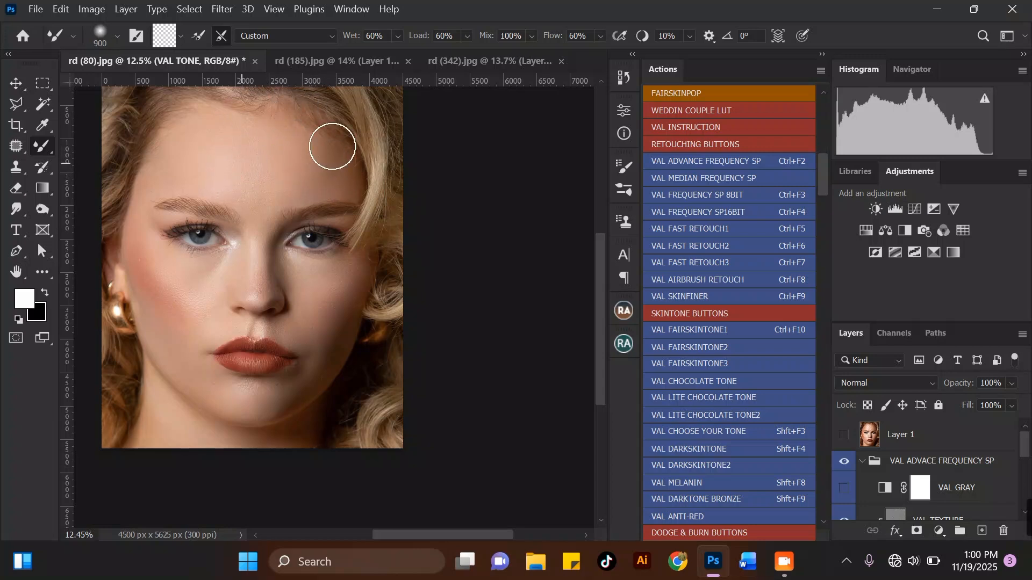
scroll(333, 145, down, 1)
scroll(184, 293, down, 2)
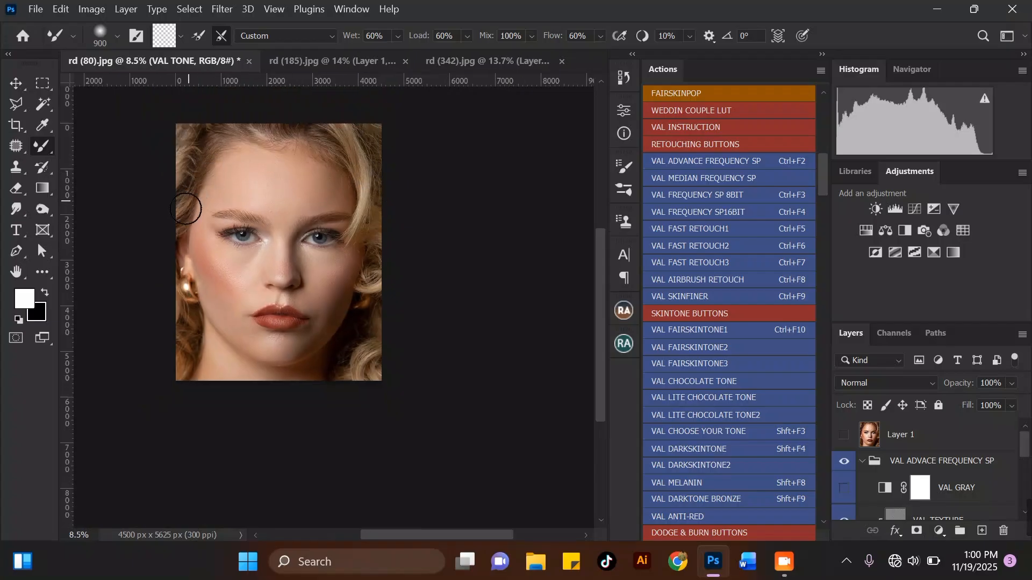
scroll(211, 207, up, 3)
scroll(244, 338, up, 1)
key(bracketleft)
key(bracketleft)
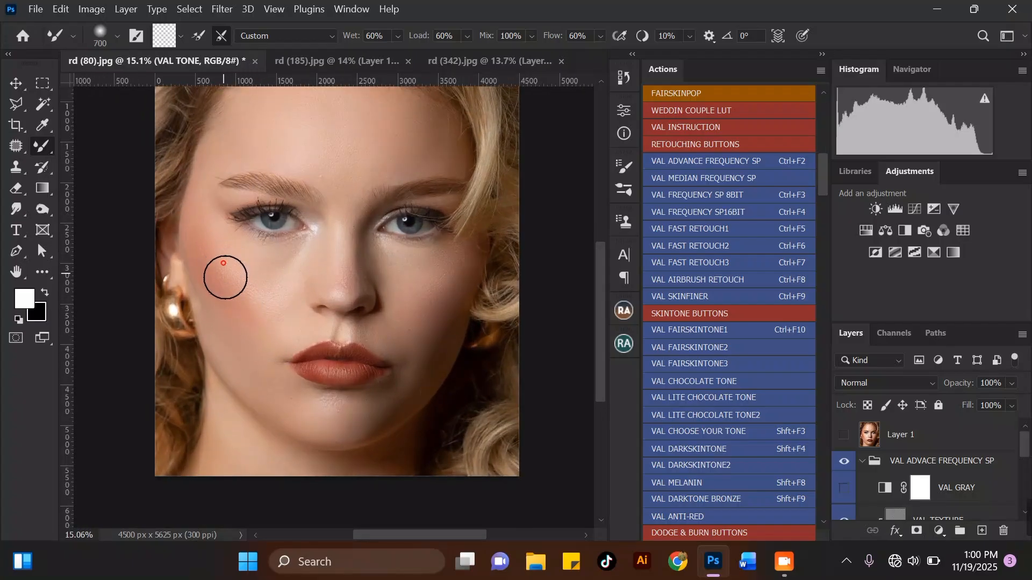
scroll(258, 263, down, 1)
scroll(307, 198, up, 2)
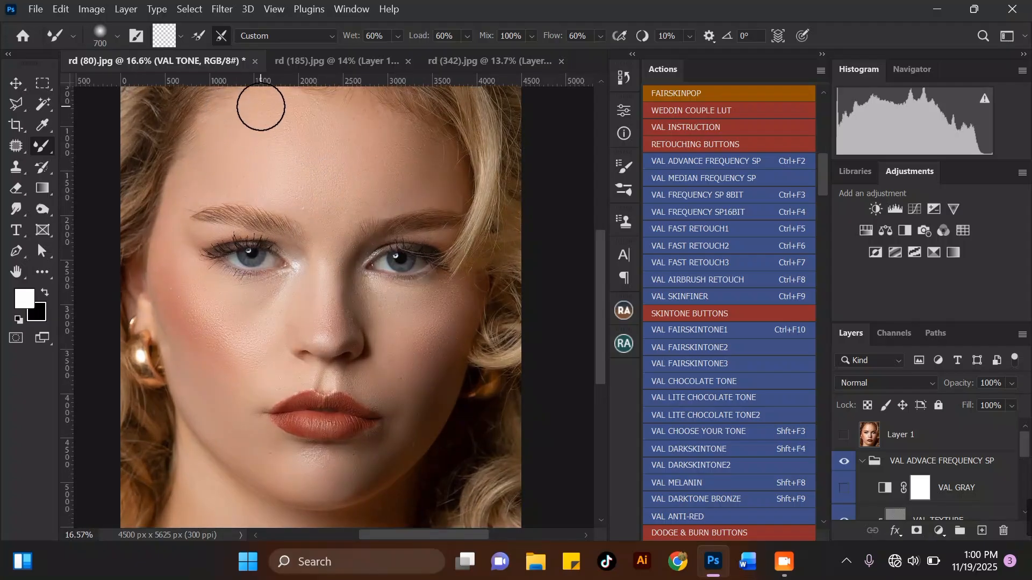
Hide and reshow the frequency-separation group, then inspect the retouched face at several zoom levels.
click(845, 462)
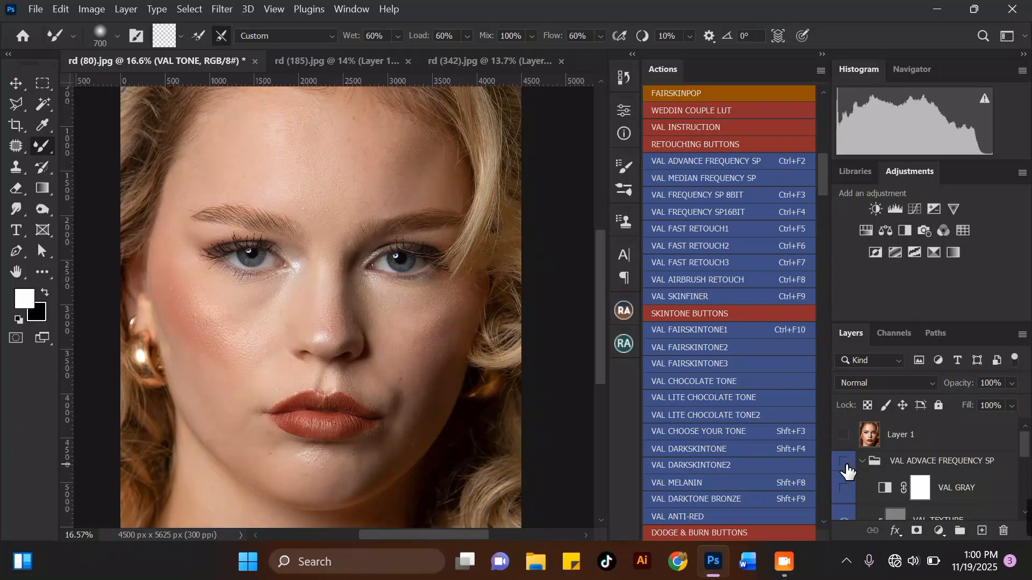
click(844, 462)
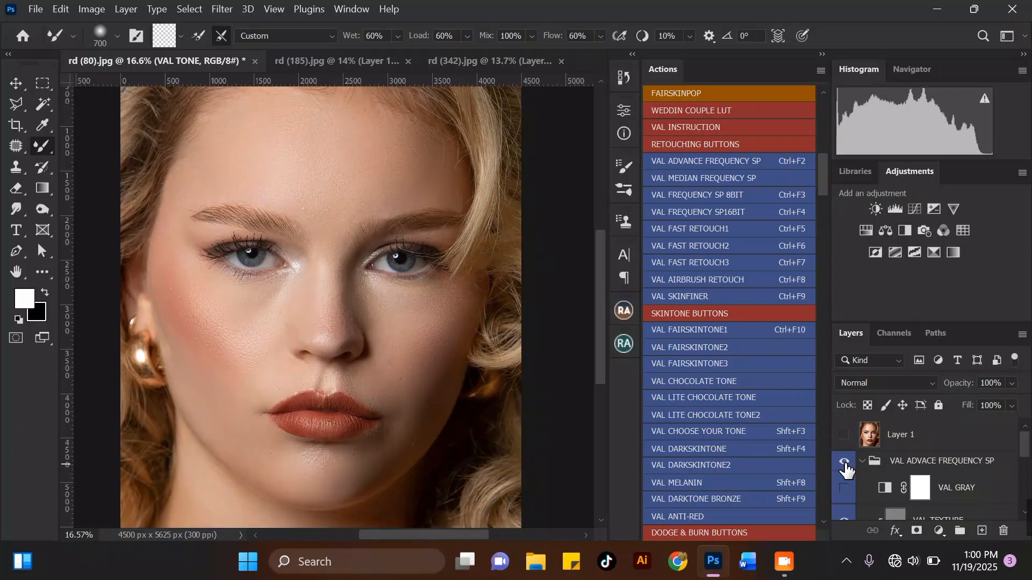
scroll(358, 355, up, 3)
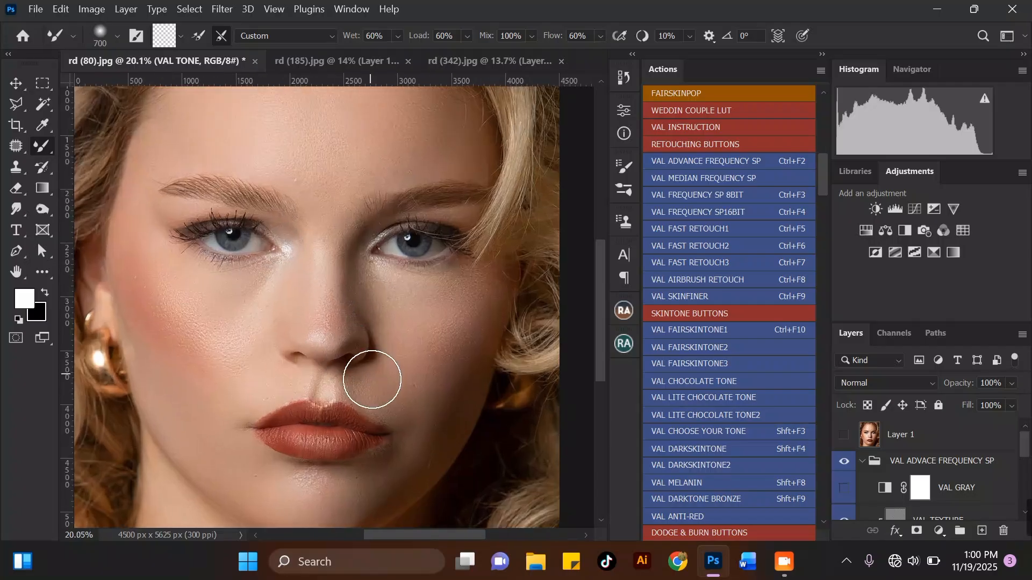
scroll(356, 177, down, 2)
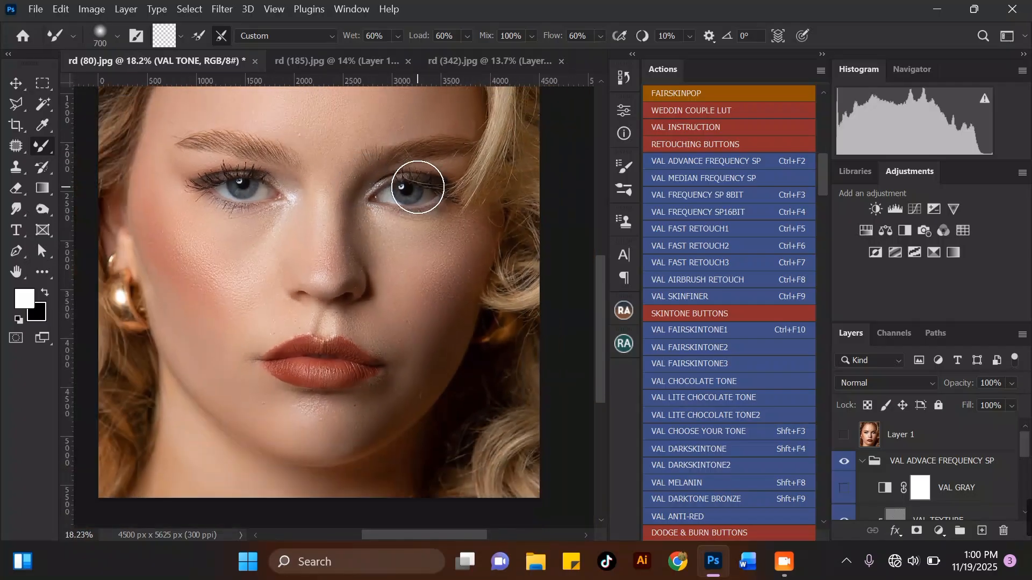
scroll(376, 107, up, 2)
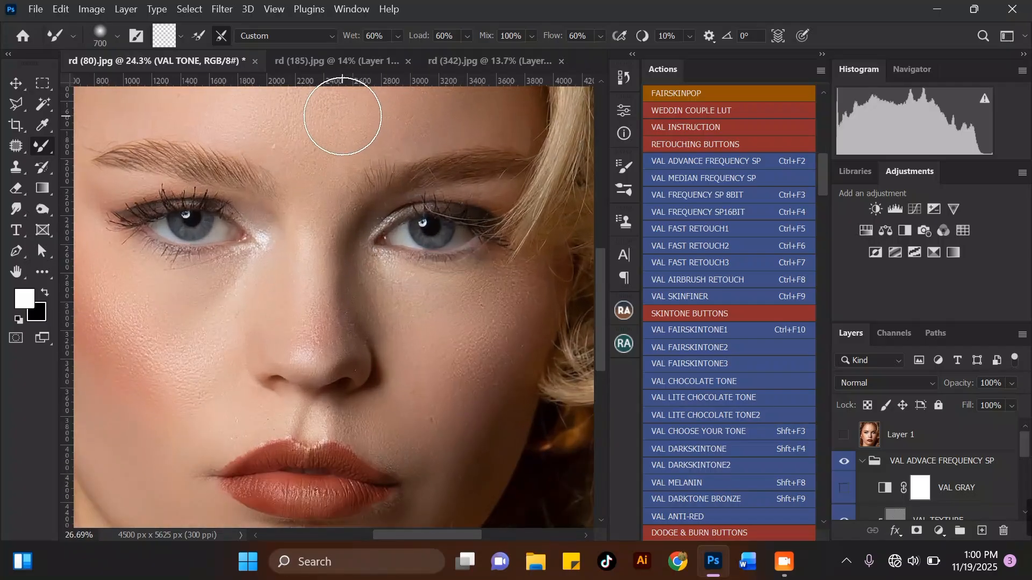
scroll(352, 161, down, 3)
scroll(333, 147, up, 2)
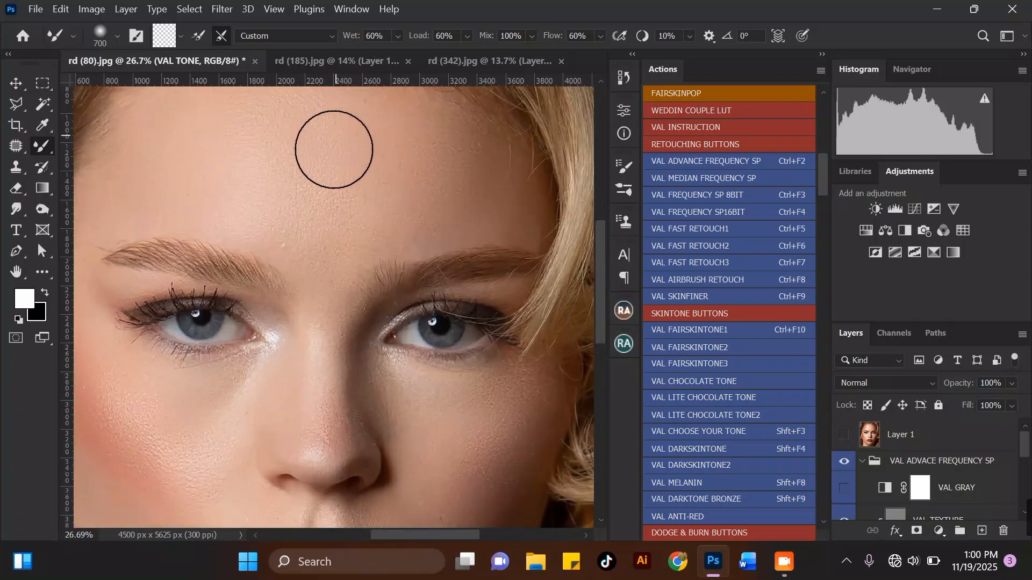
scroll(340, 325, down, 2)
scroll(344, 312, up, 2)
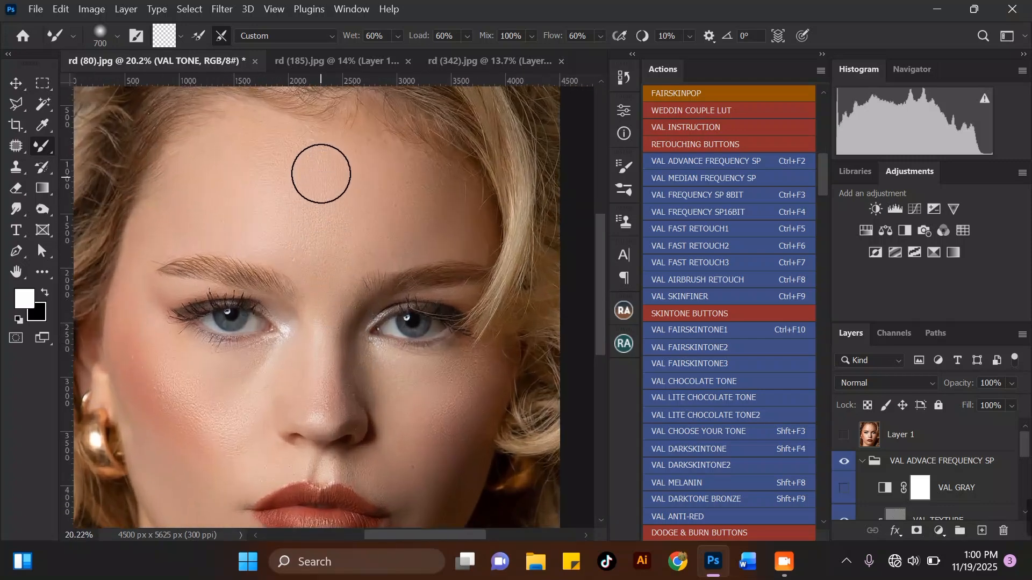
scroll(323, 204, down, 2)
scroll(361, 438, up, 1)
scroll(218, 218, down, 1)
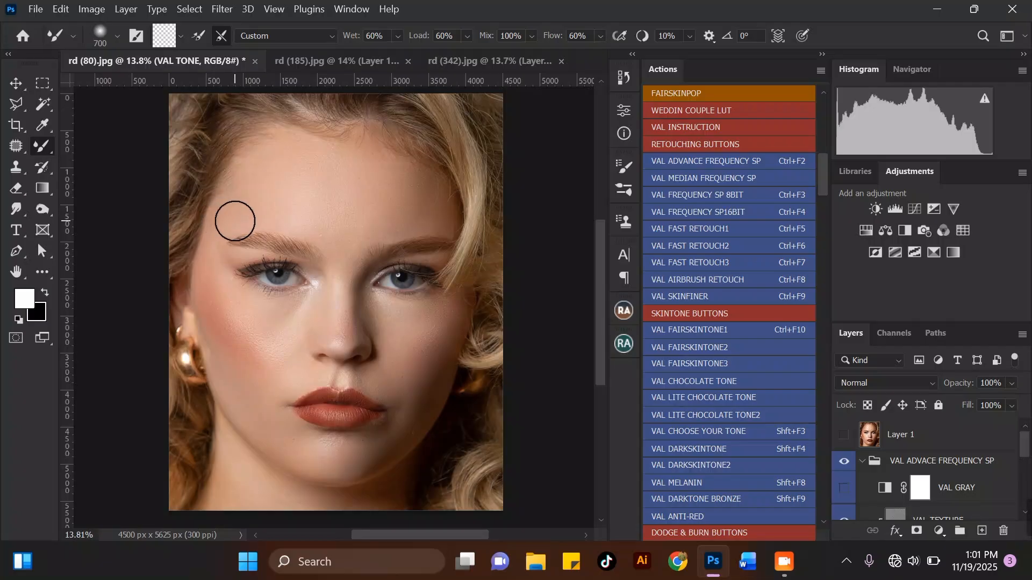
Collapse the VAL ADVACE FREQUENCY SP group and select it.
click(862, 462)
click(915, 468)
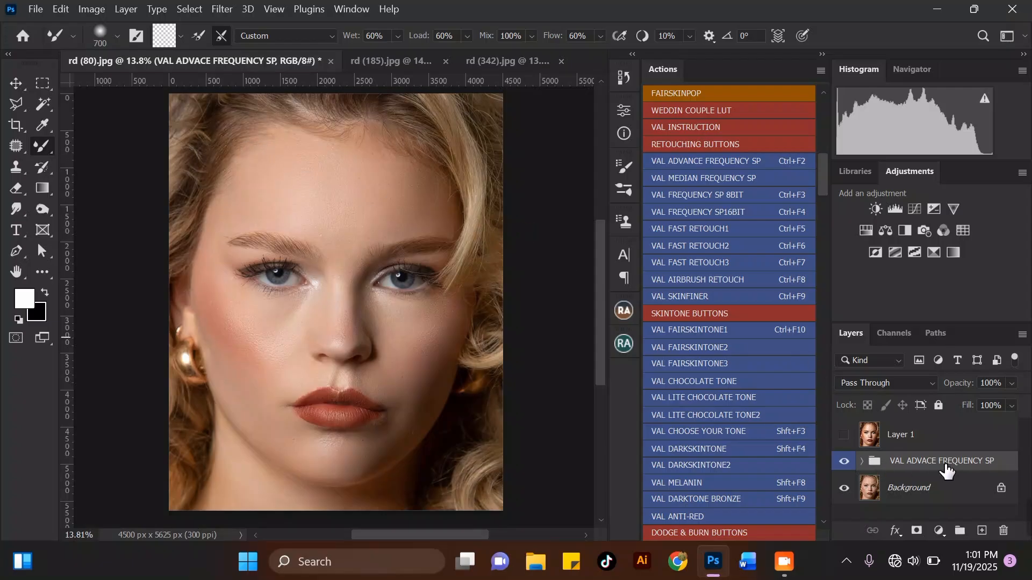
Merge the VAL ADVACE FREQUENCY SP group into a single layer and duplicate that layer.
key(ctrl+e)
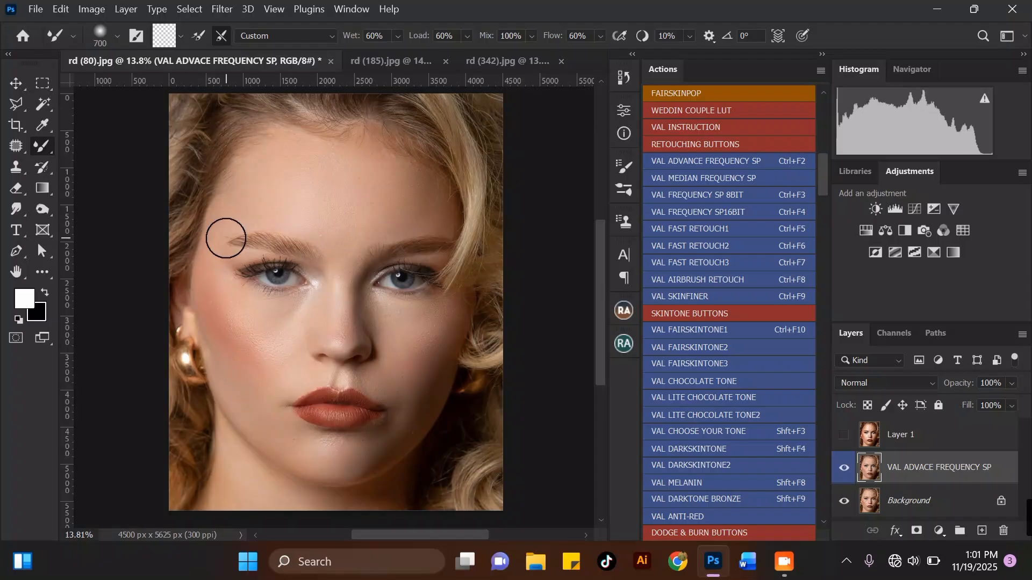
scroll(228, 234, up, 2)
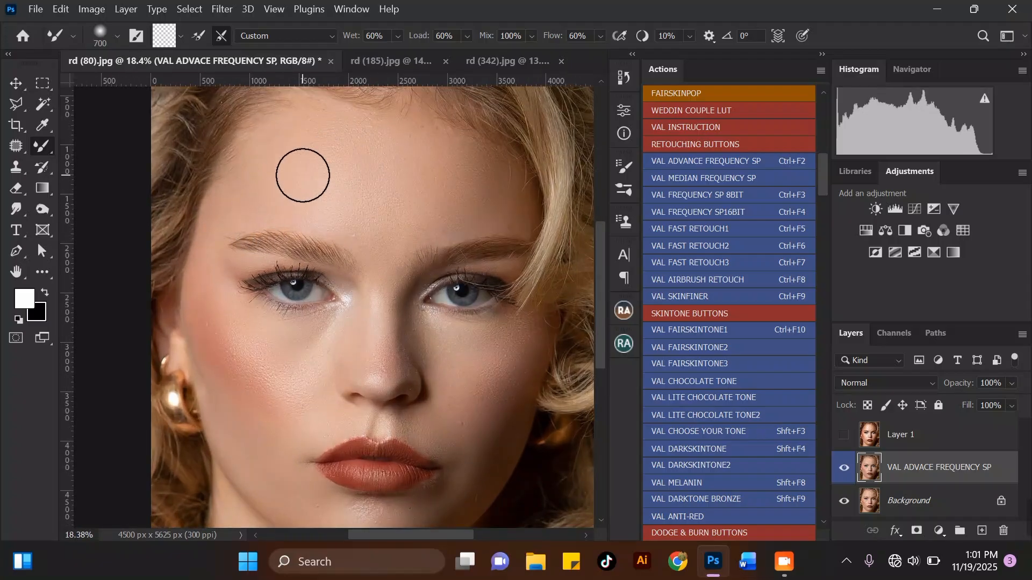
scroll(260, 185, down, 2)
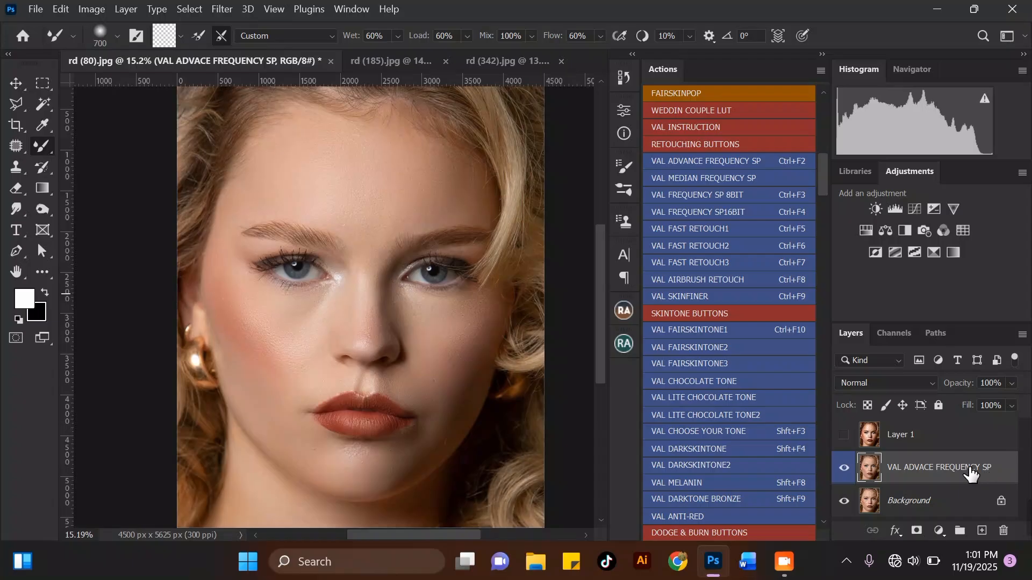
key(ctrl+j)
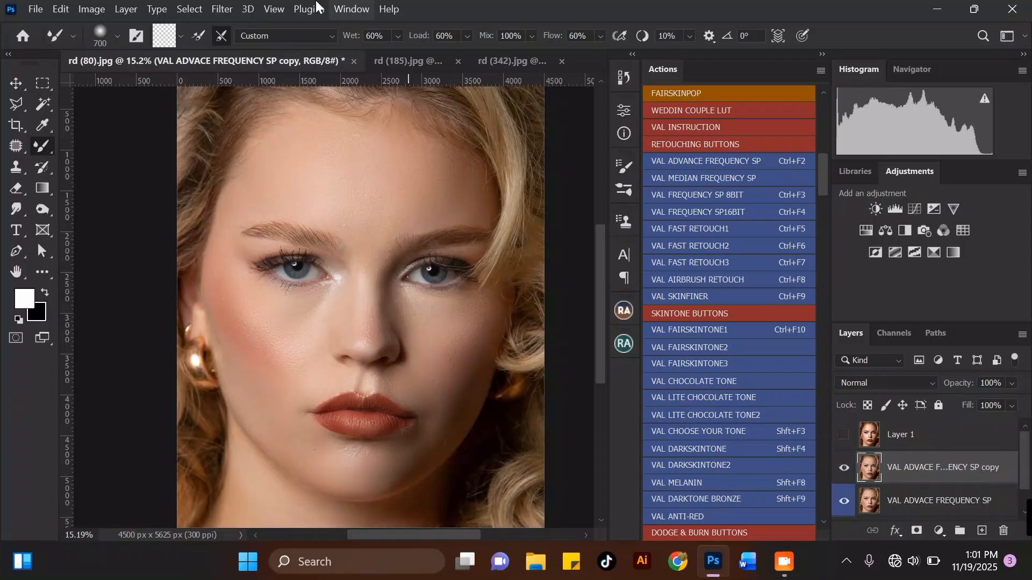
Open the Camera Raw Filter on the duplicate layer and switch to a side-by-side before/after view.
click(232, 9)
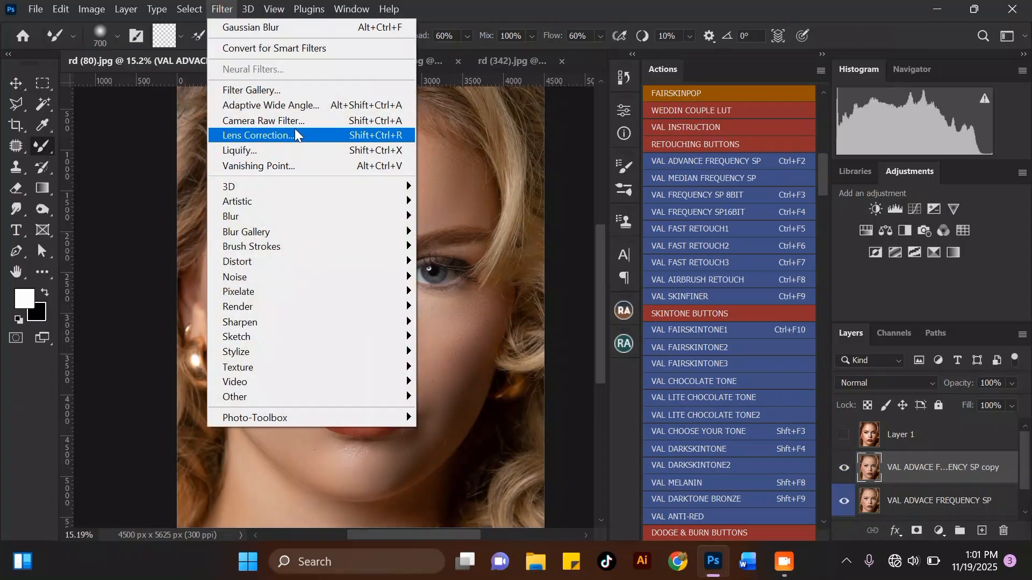
click(294, 121)
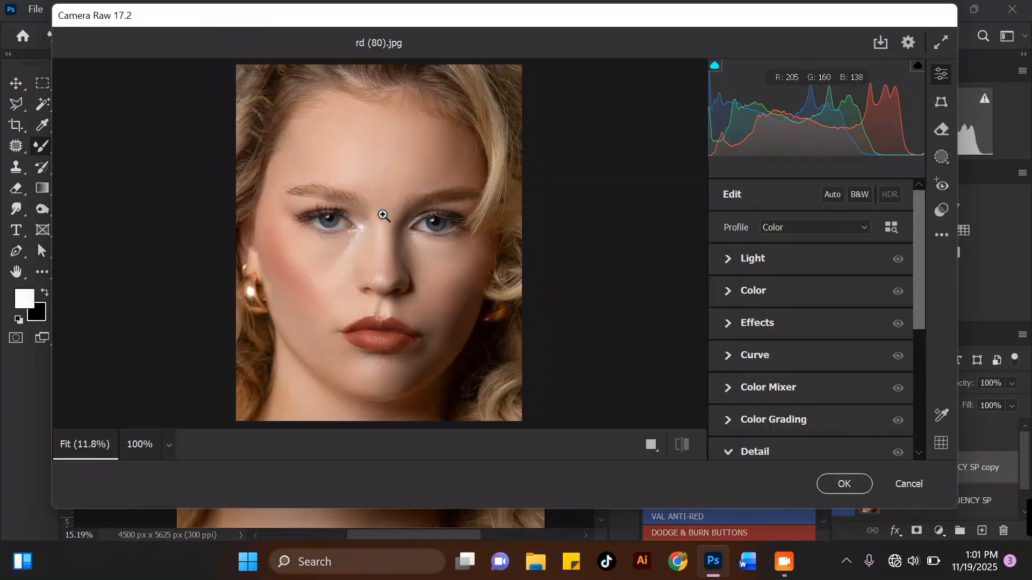
click(651, 445)
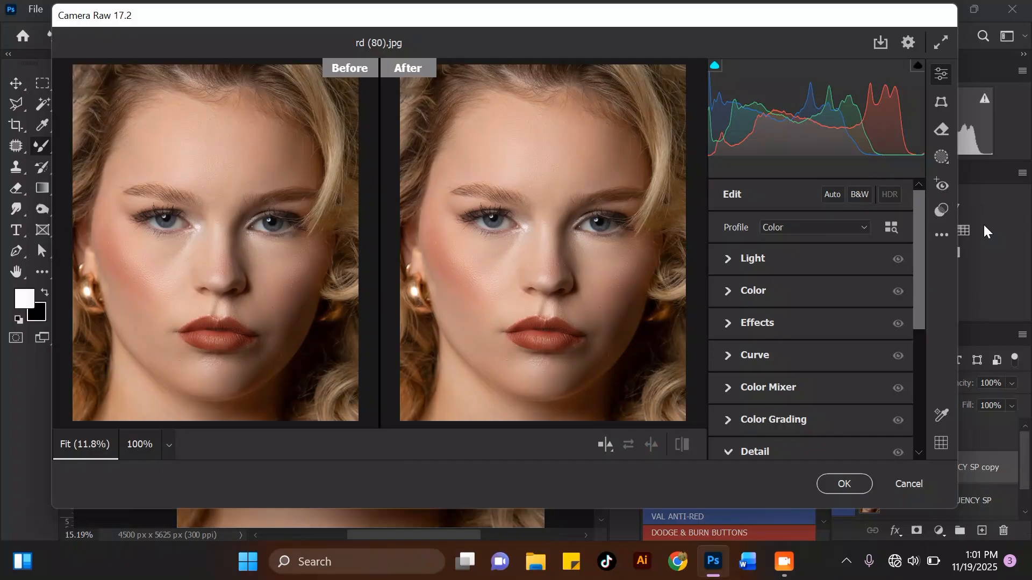
Try the Adaptive: Portrait presets Enhance Portrait, Glamour Portrait, Enhance Eyes and Darken Eyebrows.
click(943, 214)
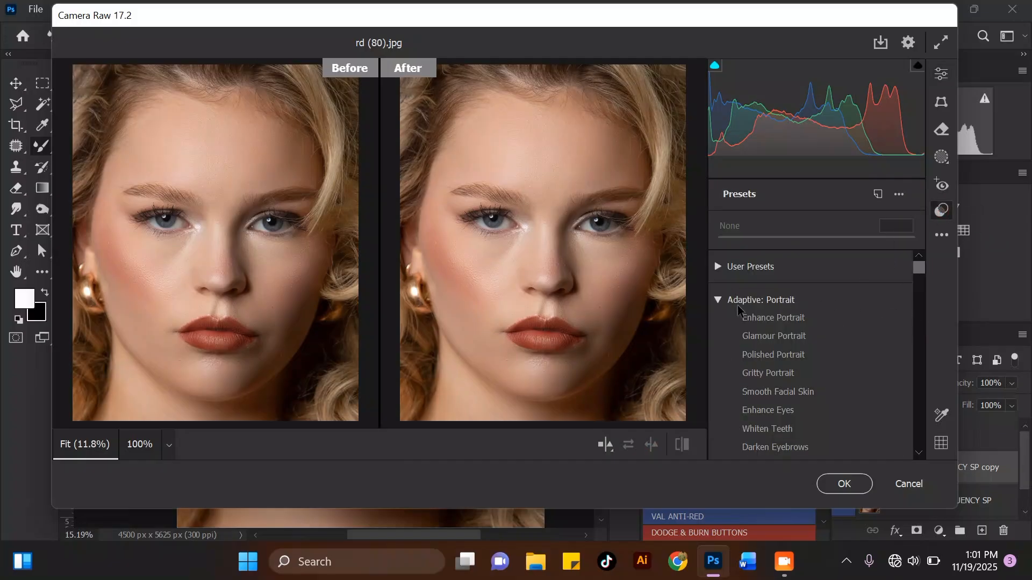
click(779, 317)
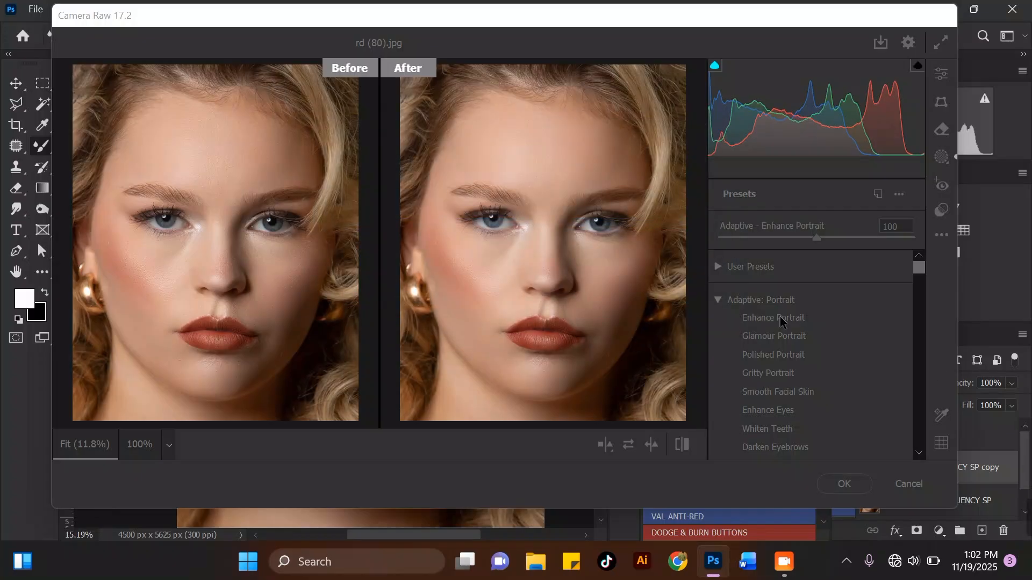
click(759, 314)
click(759, 314)
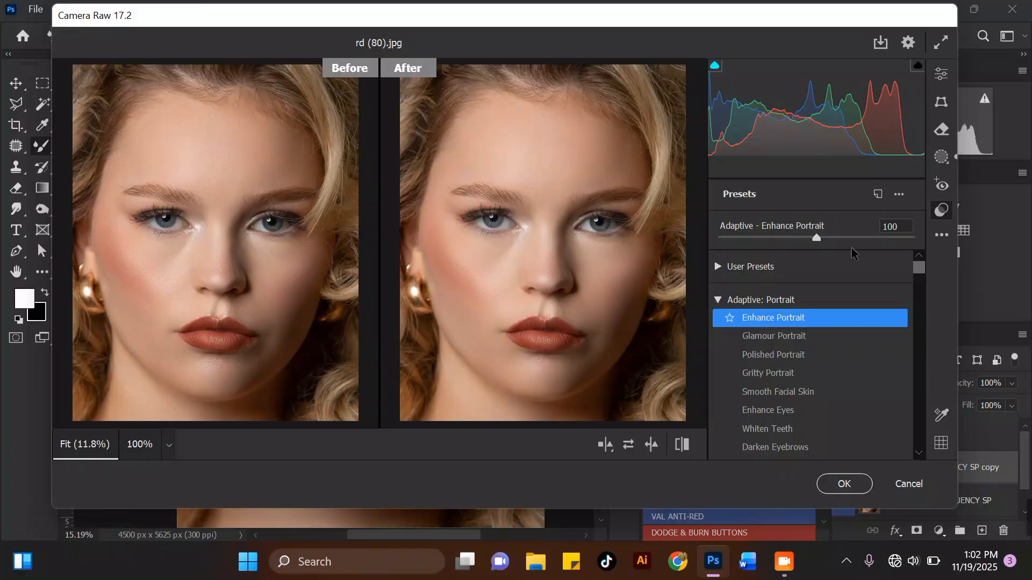
click(786, 336)
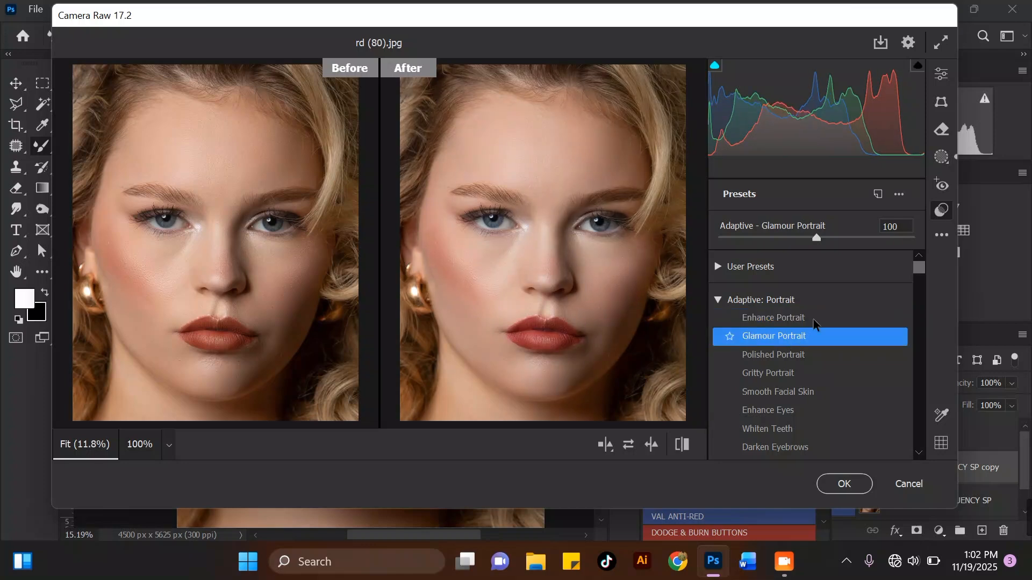
drag(818, 241, 822, 240)
click(775, 411)
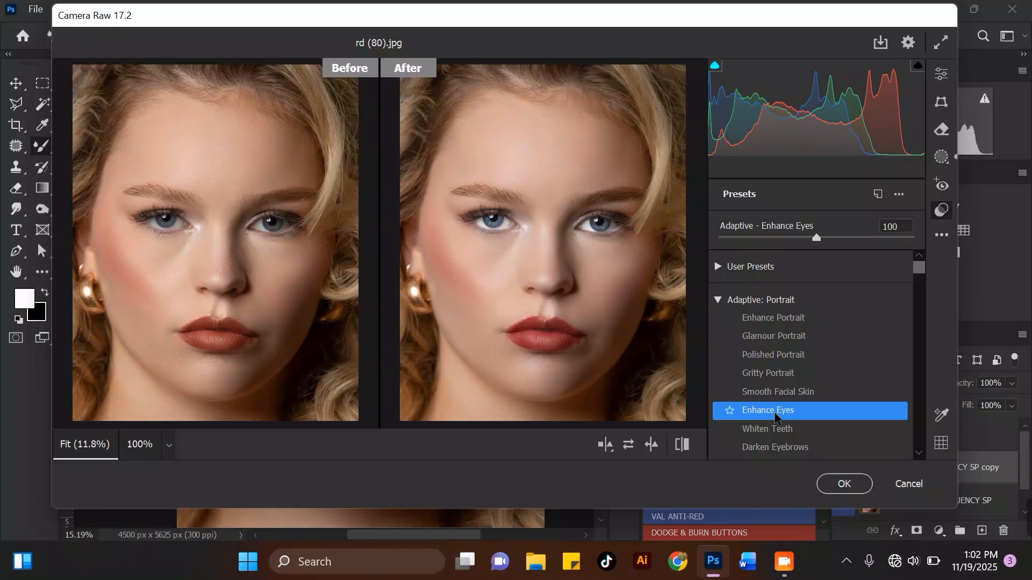
click(787, 448)
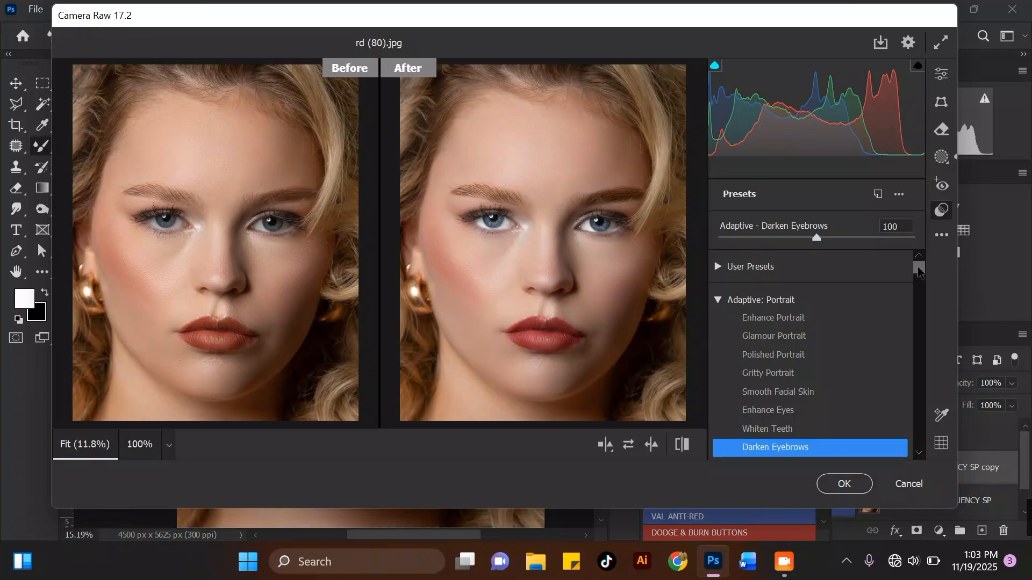
Apply the Adaptive: Subject presets Pop and then Warm Light.
scroll(919, 271, down, 5)
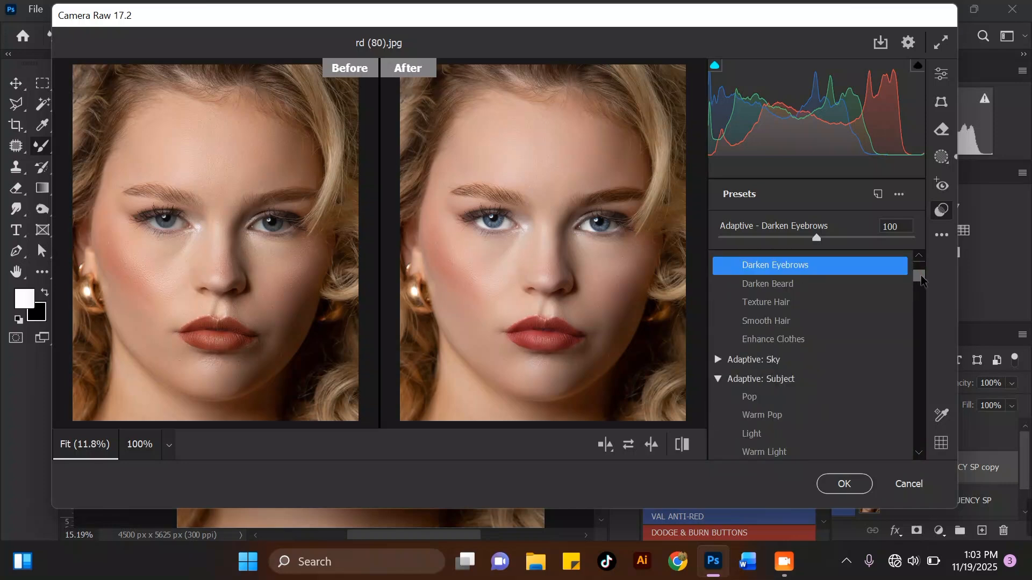
click(756, 397)
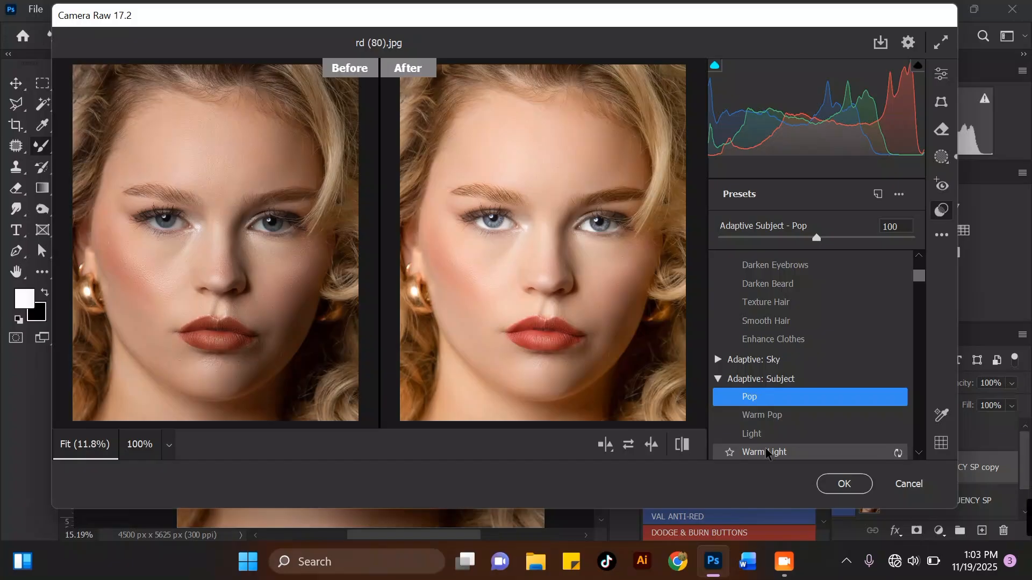
click(766, 454)
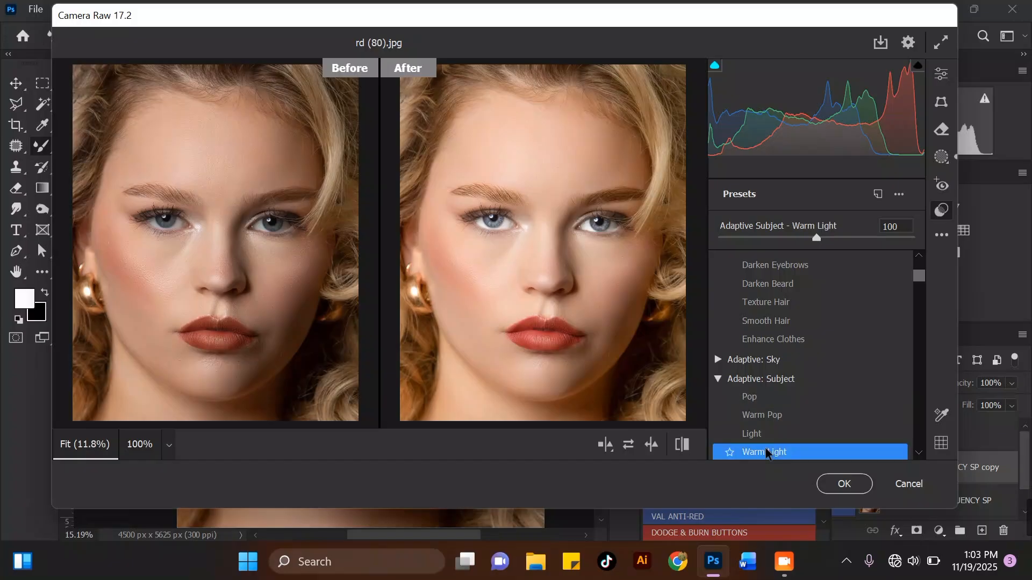
Return to the edit settings and set the white balance Temperature to -4.
click(938, 77)
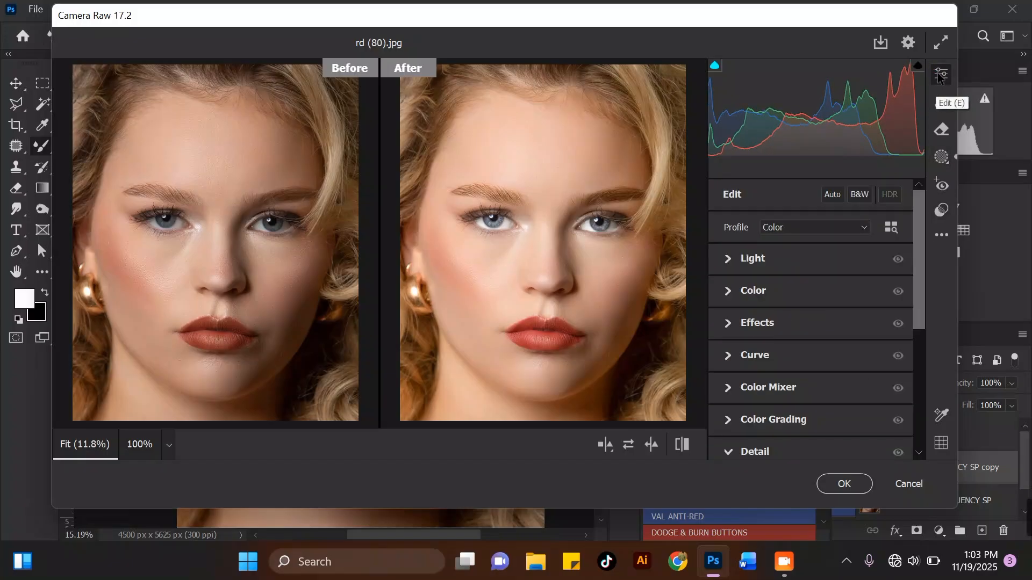
click(730, 292)
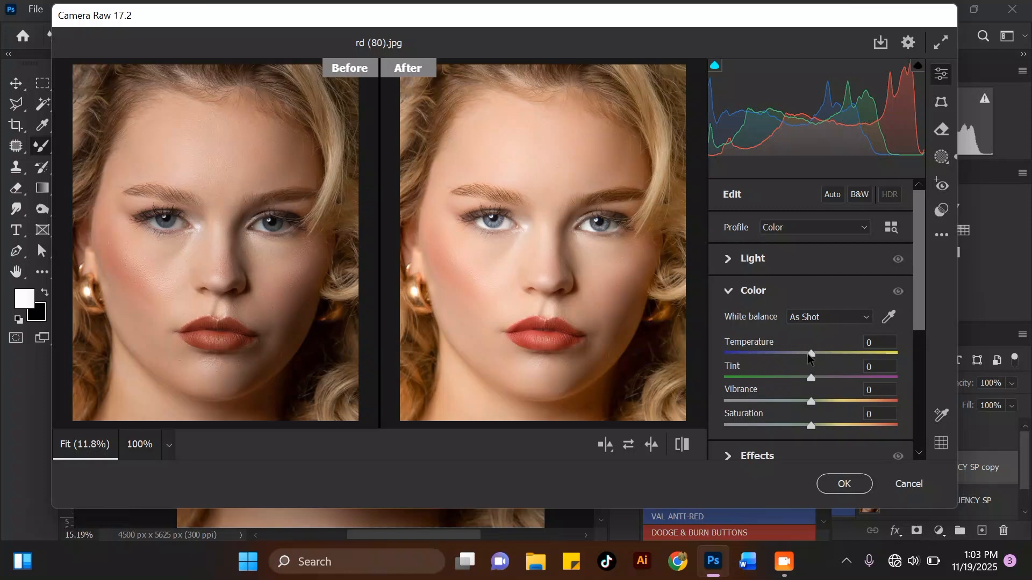
drag(809, 355, 804, 362)
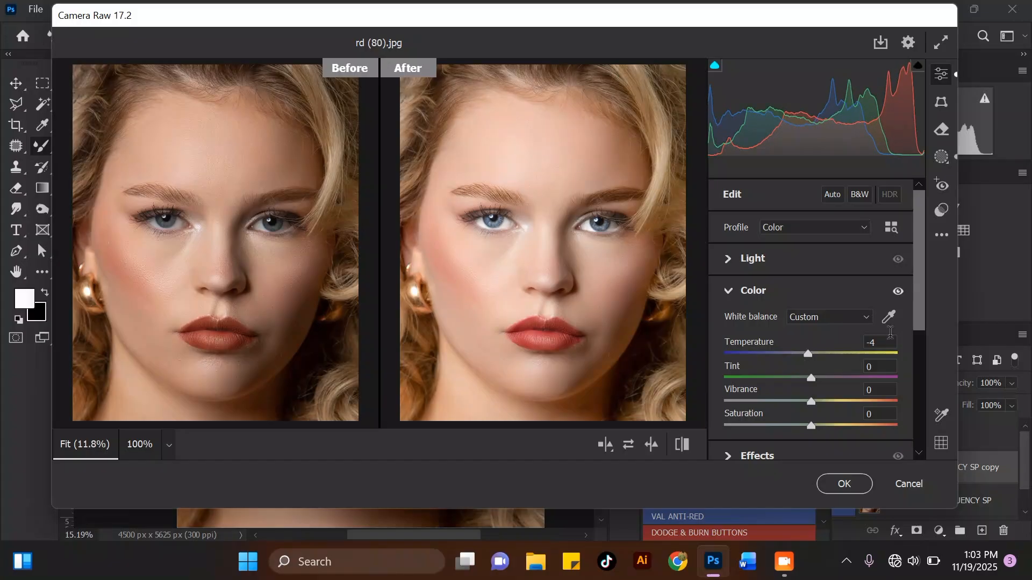
Open the Color Mixer's Saturation adjustments and raise Reds to +32.
drag(919, 279, 902, 342)
scroll(902, 347, down, 3)
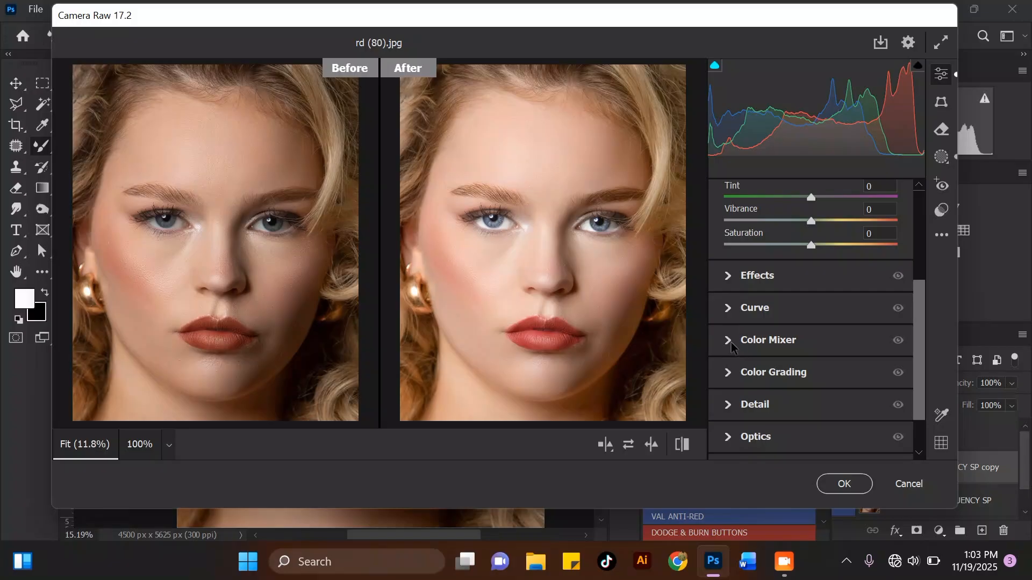
click(733, 343)
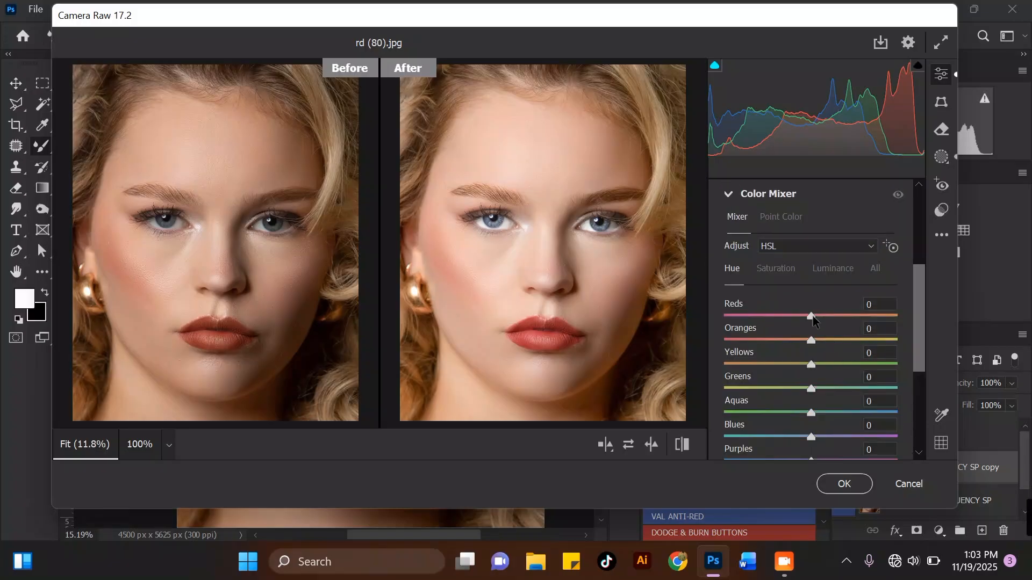
click(780, 271)
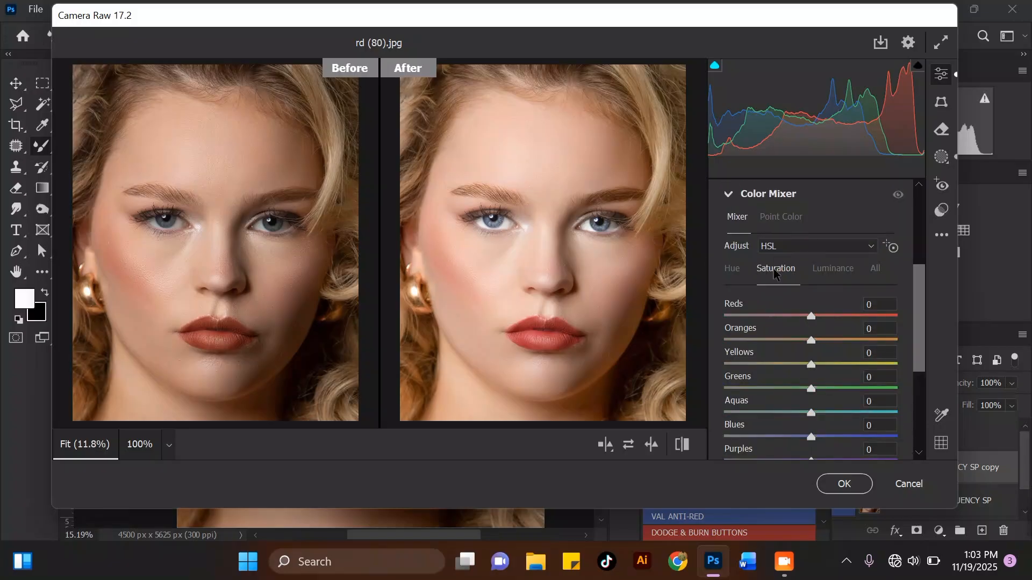
drag(812, 317, 838, 316)
Activate the targeted adjustment tool and zoom in and out to examine the eyes and nose area.
click(892, 248)
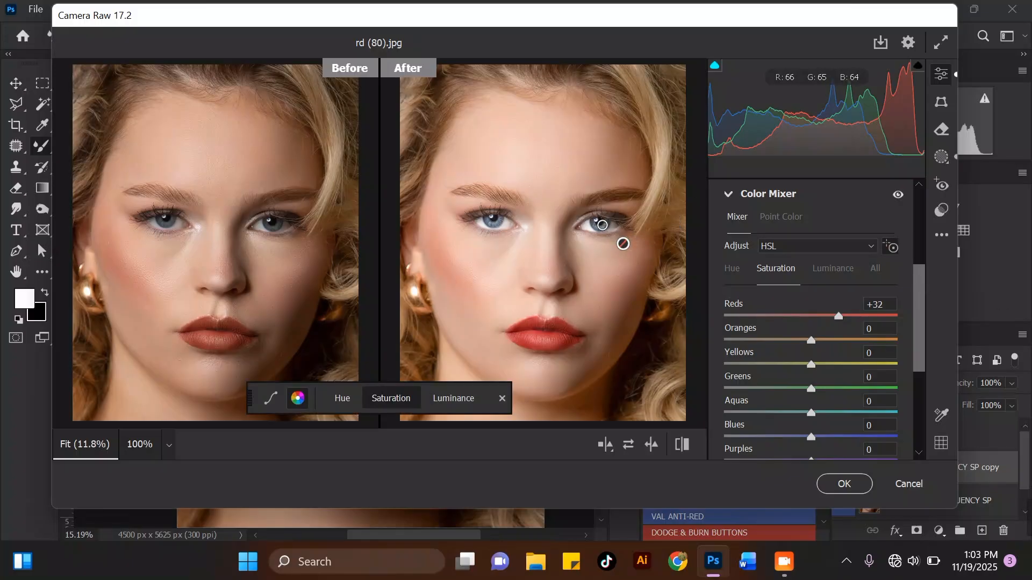
click(623, 243)
click(517, 250)
key(ctrl+plus)
key(ctrl+plus)
key(ctrl+plus)
key(ctrl+plus)
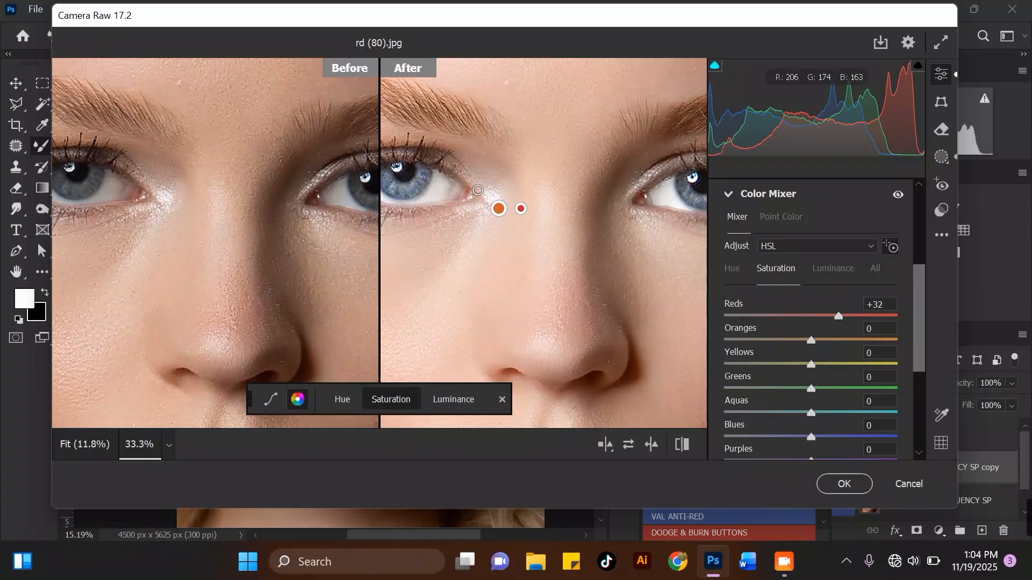
key(ctrl+minus)
key(ctrl+minus)
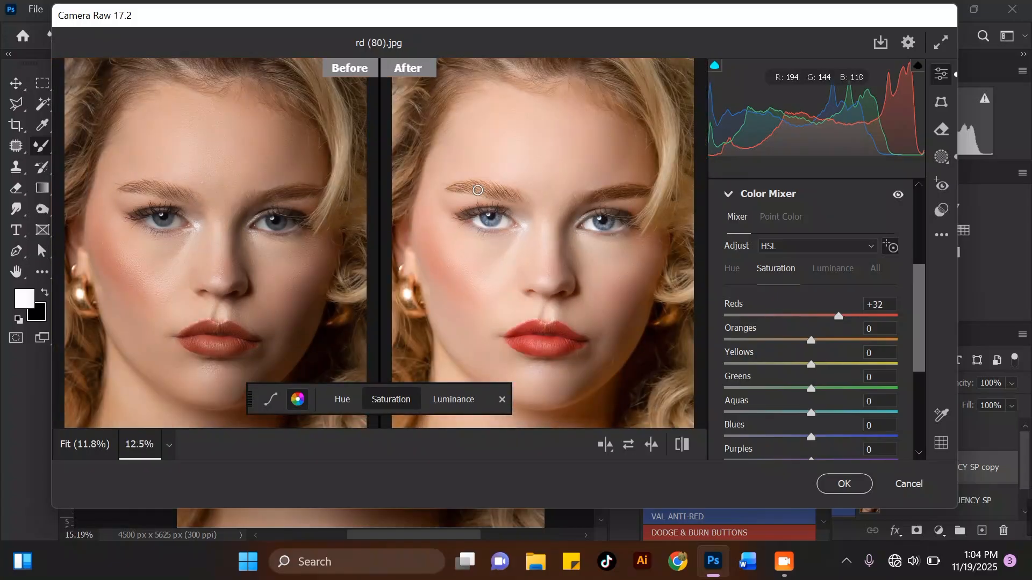
Set the Aquas saturation to +22 and the Blues saturation to +24.
drag(813, 437, 835, 418)
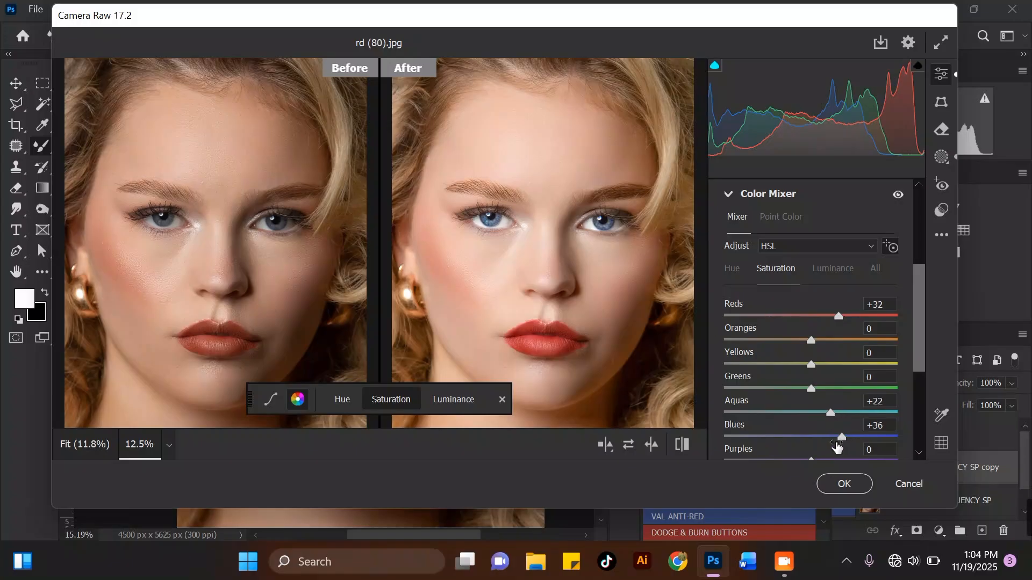
drag(839, 442, 831, 442)
Open the Detail section and set Sharpening to 11.
drag(914, 301, 915, 392)
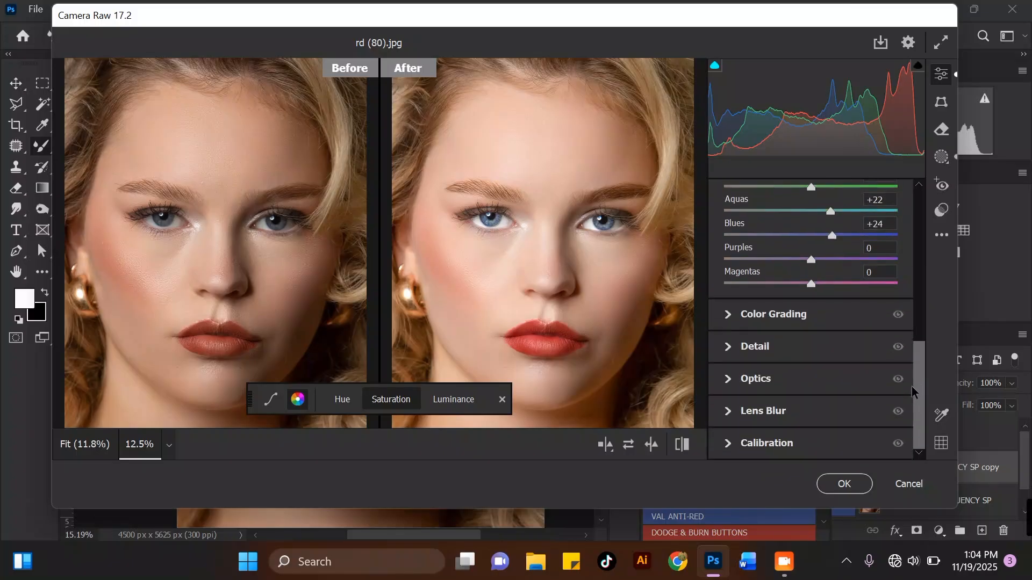
click(730, 345)
drag(735, 290, 738, 291)
Raise the first Effects slider slightly, then apply the Camera Raw filter.
drag(920, 354, 913, 288)
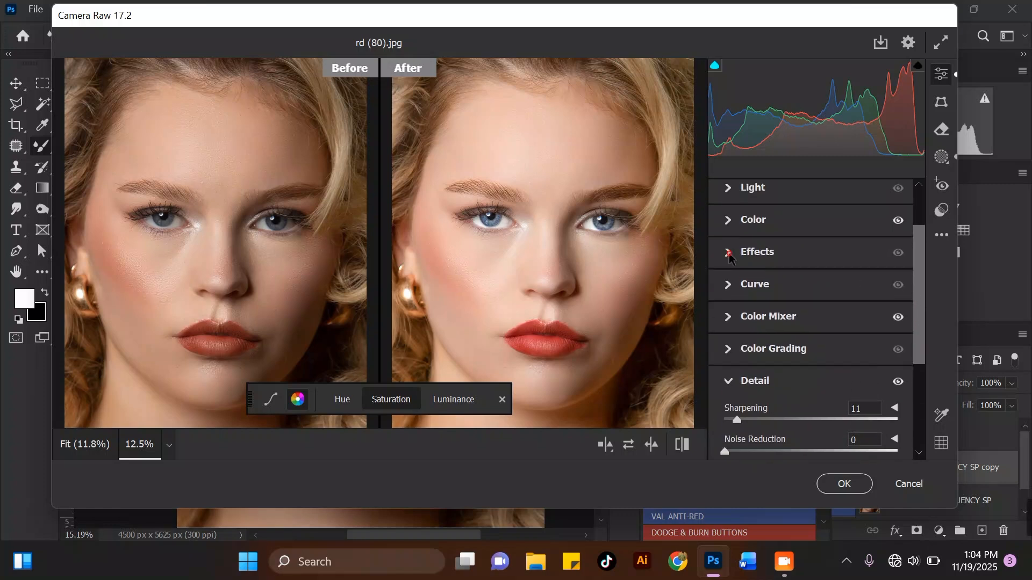
click(742, 256)
drag(813, 288, 832, 287)
click(847, 482)
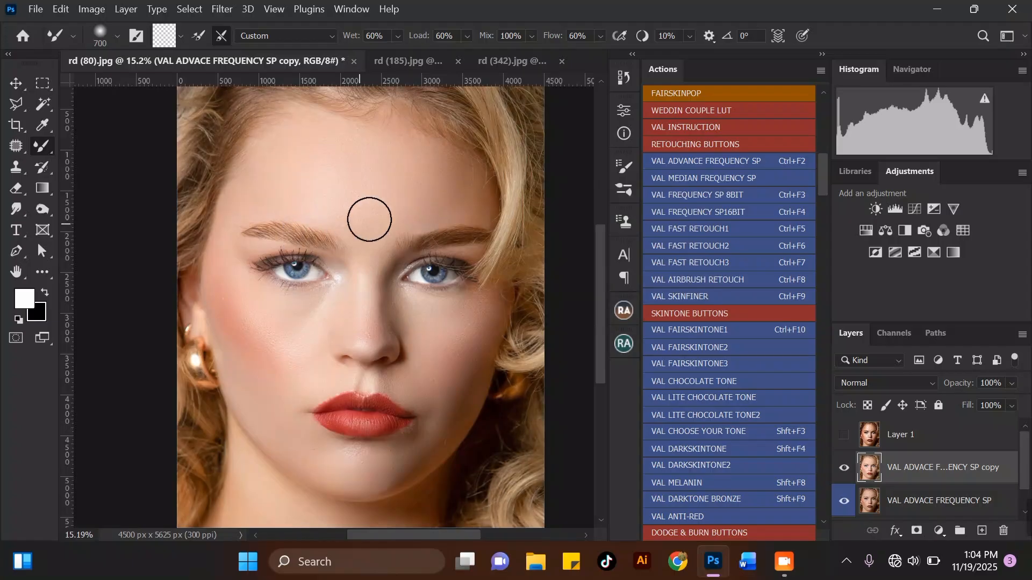
Run the VAL BLUSH action and continue through its instruction messages.
scroll(279, 311, down, 1)
scroll(277, 307, up, 3)
scroll(315, 310, down, 1)
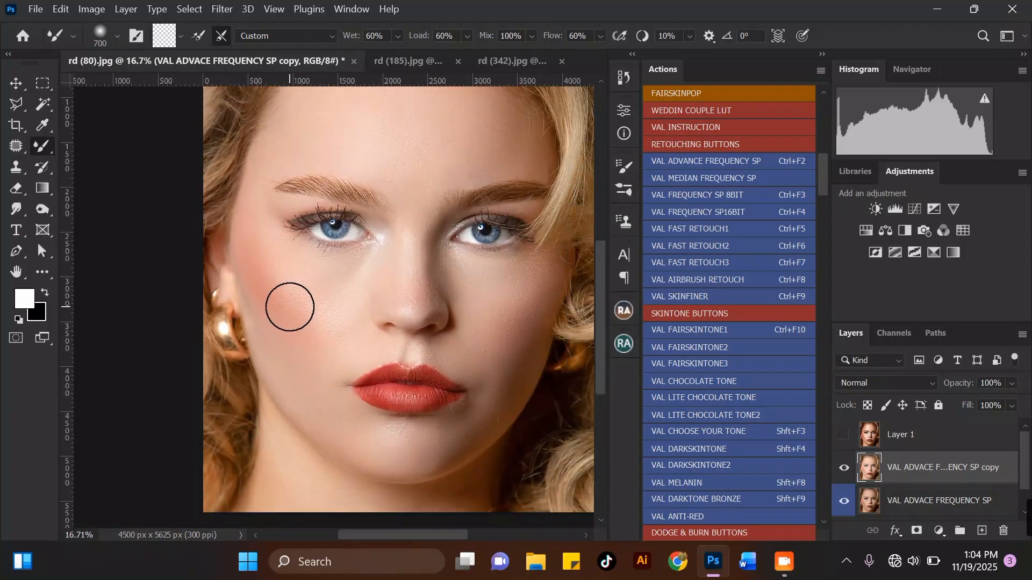
scroll(292, 340, down, 1)
scroll(291, 340, down, 1)
scroll(275, 296, up, 2)
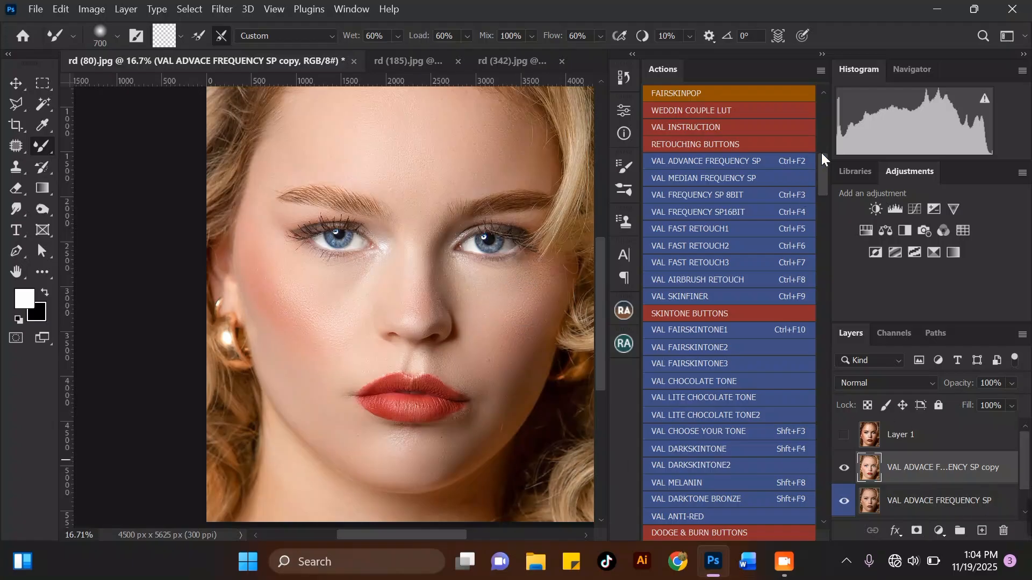
drag(821, 156, 818, 196)
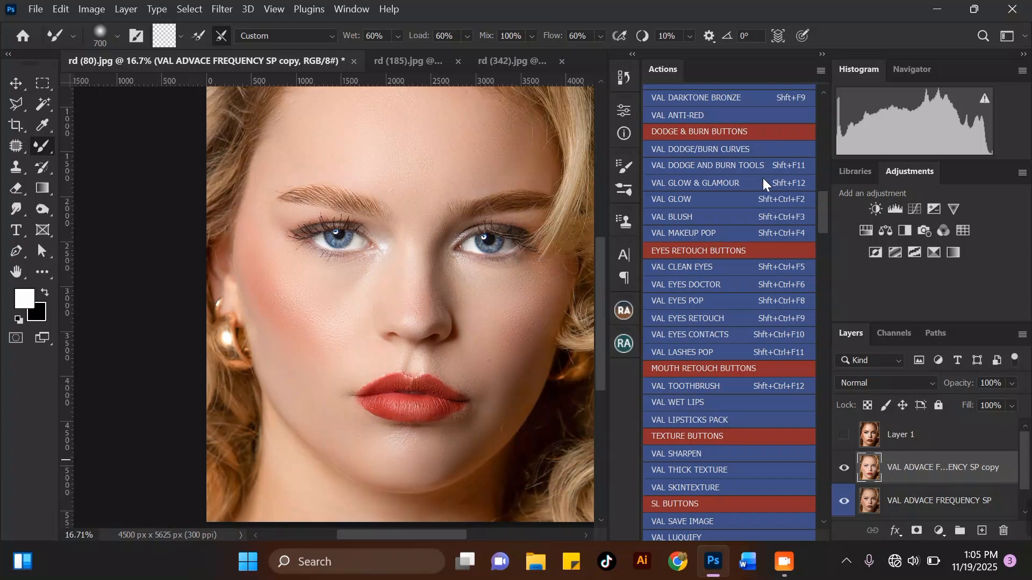
click(673, 217)
click(442, 326)
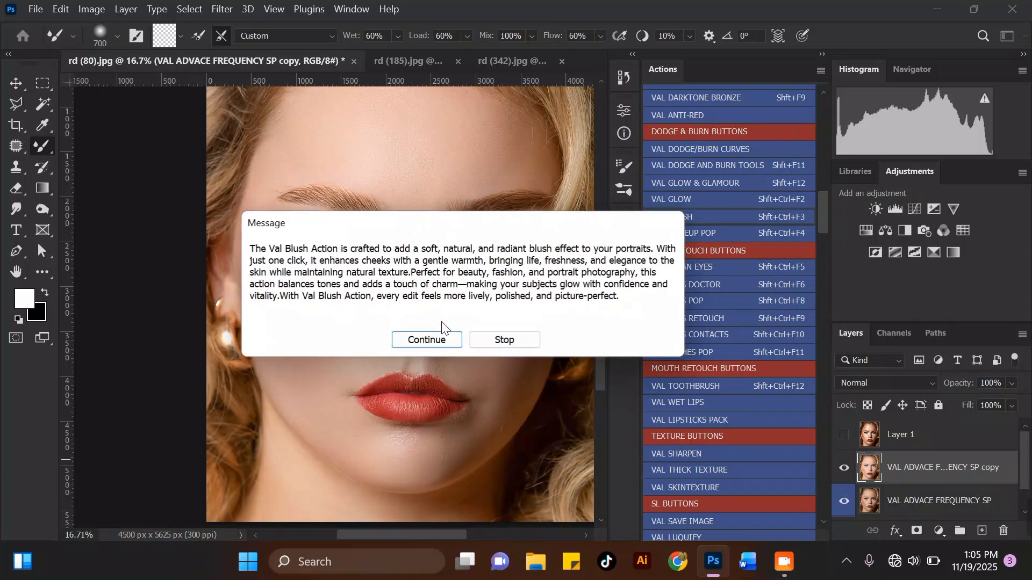
click(431, 343)
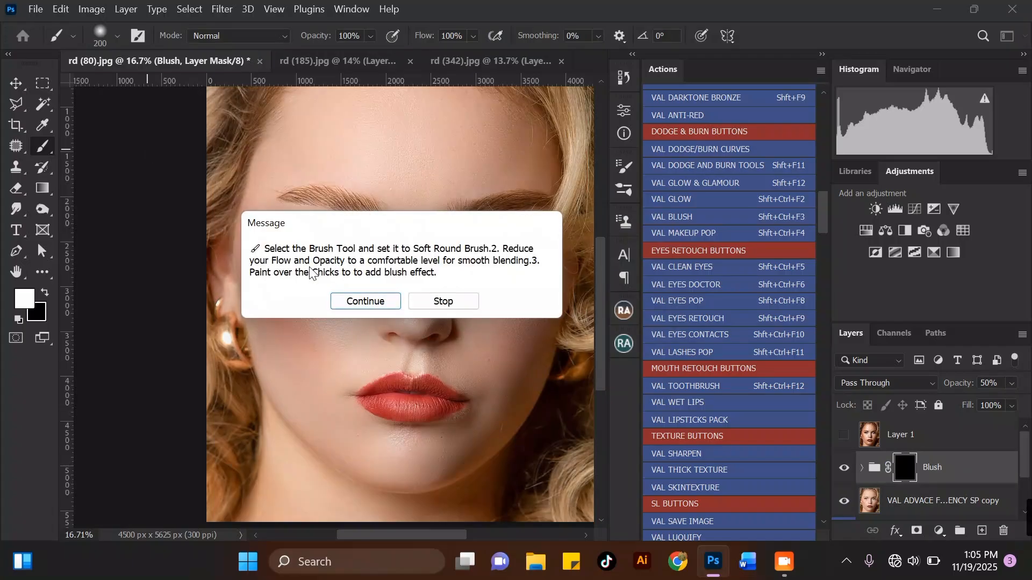
click(364, 301)
Adjust the brush size and paint blush onto both cheeks on the Blush group's mask.
key(bracketright)
key(bracketright)
key(bracketright)
key(bracketright)
key(bracketright)
key(bracketright)
key(bracketright)
key(bracketright)
key(bracketright)
key(bracketright)
key(bracketleft)
key(bracketleft)
key(bracketleft)
key(bracketleft)
mouse_move(257, 255)
mouse_down()
mouse_move(306, 323)
mouse_move(283, 283)
mouse_move(318, 329)
mouse_move(281, 279)
mouse_move(339, 337)
mouse_up()
key(bracketleft)
mouse_move(534, 288)
mouse_down()
mouse_move(516, 341)
mouse_move(536, 295)
mouse_move(532, 320)
mouse_up()
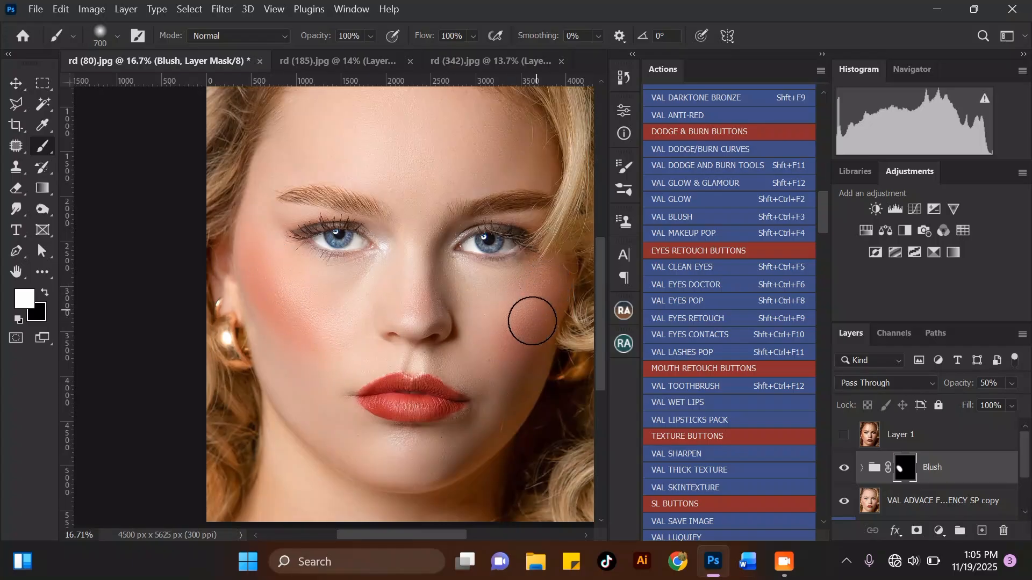
Paint more blush onto the left cheek and lower the Blush group's opacity to 60%.
scroll(307, 317, down, 2)
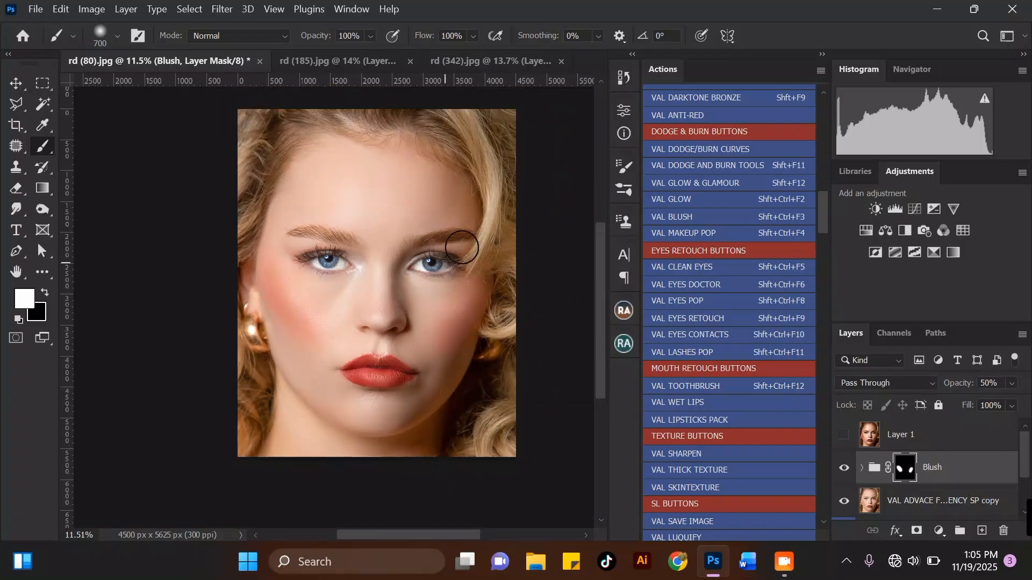
scroll(292, 290, up, 1)
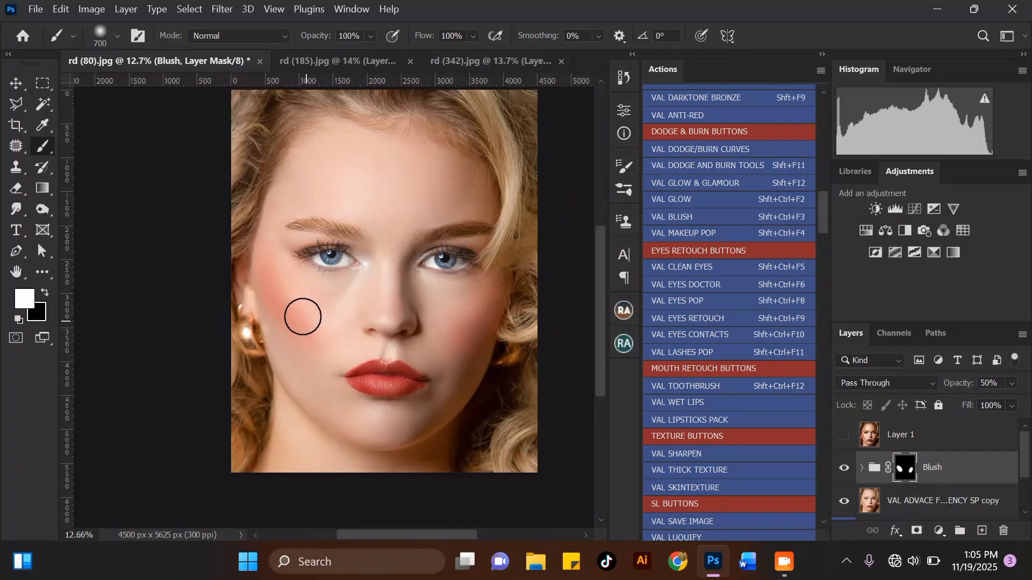
drag(290, 282, 313, 314)
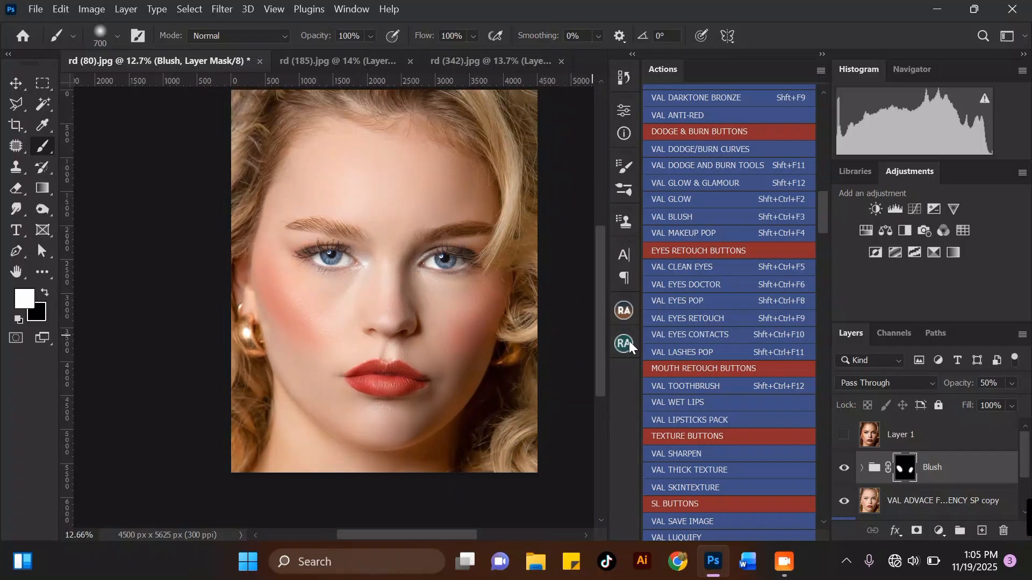
click(1012, 383)
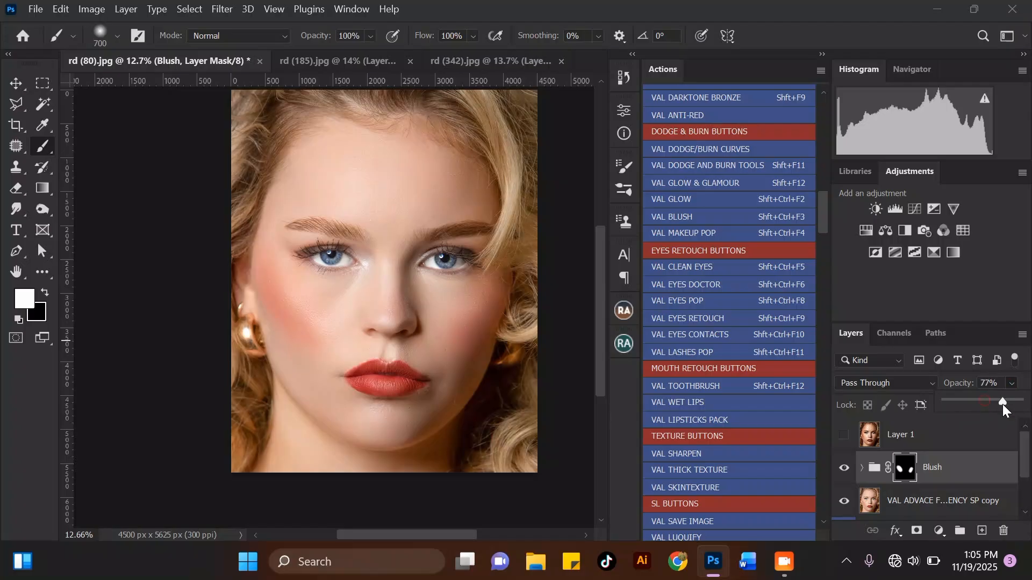
drag(992, 404, 988, 403)
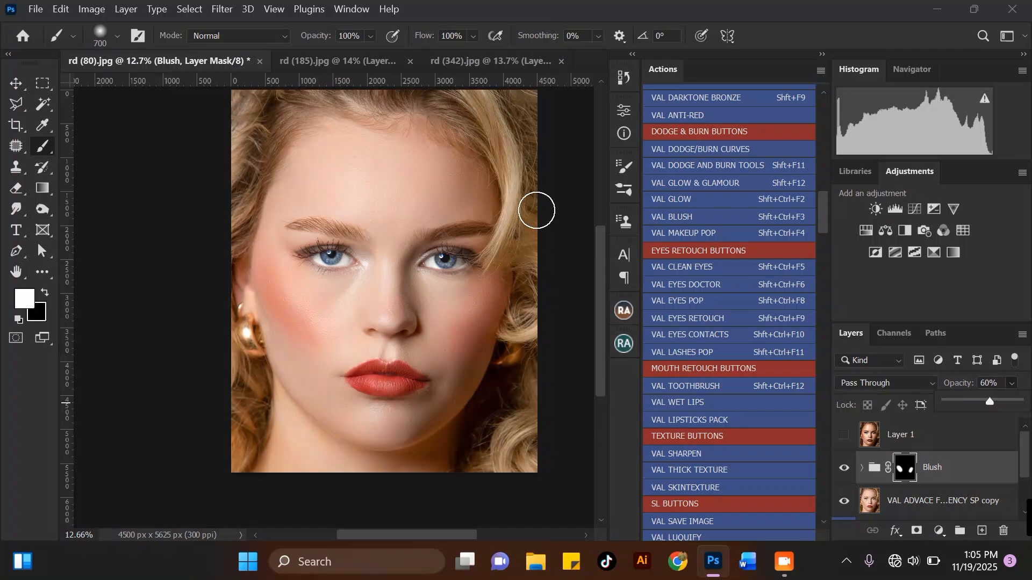
Switch to the Brush tool and pick the 'skin pores' brush from the Val skin pores brush set.
scroll(535, 207, down, 1)
scroll(536, 206, down, 1)
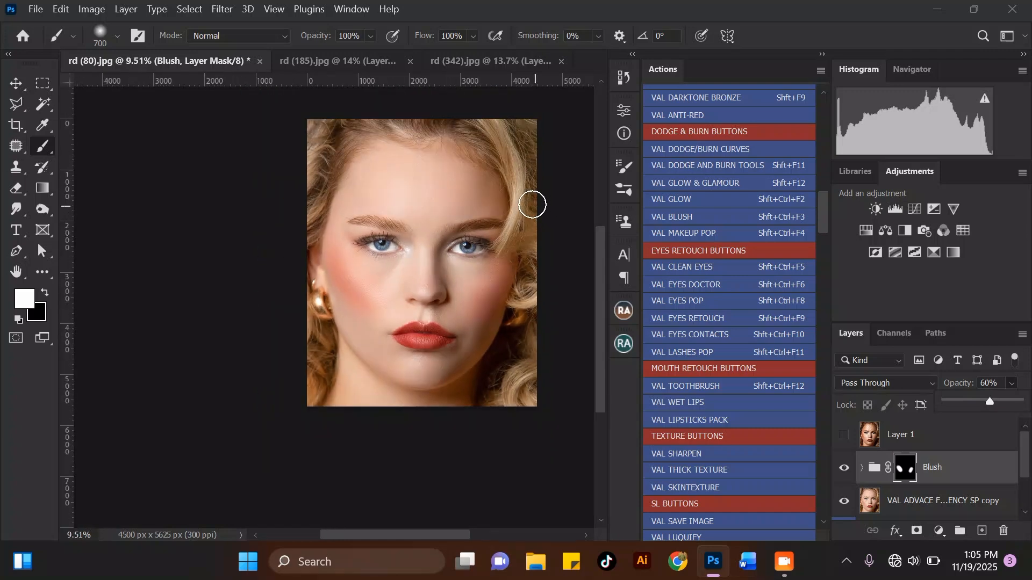
scroll(421, 165, up, 4)
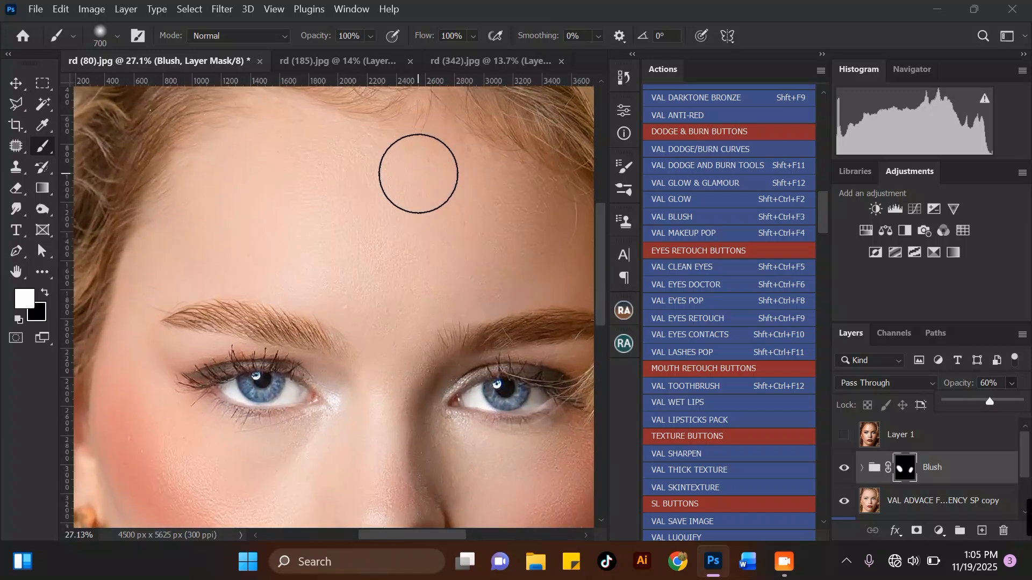
scroll(414, 169, down, 3)
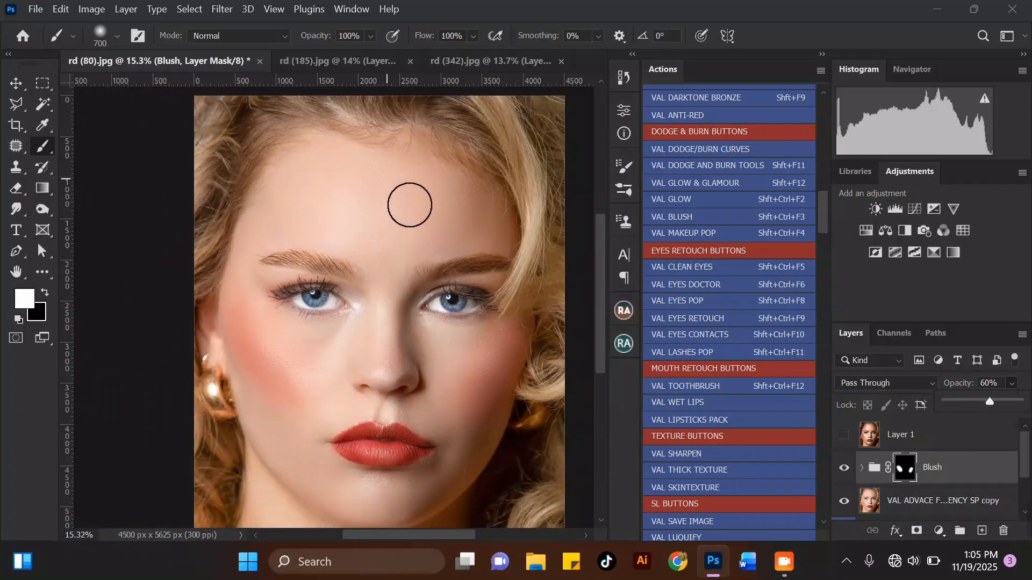
scroll(409, 204, down, 1)
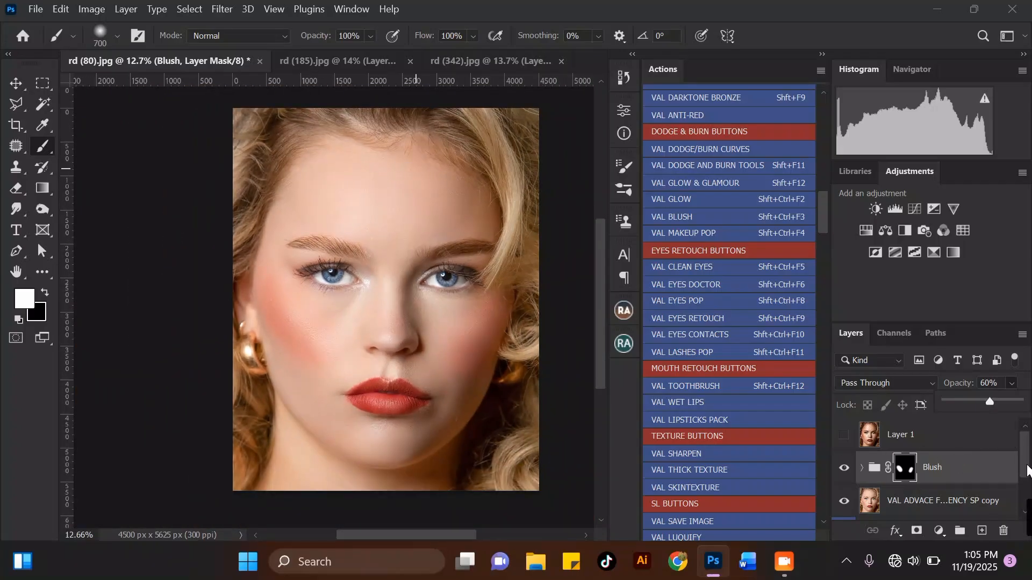
right_click(37, 144)
click(85, 144)
click(115, 37)
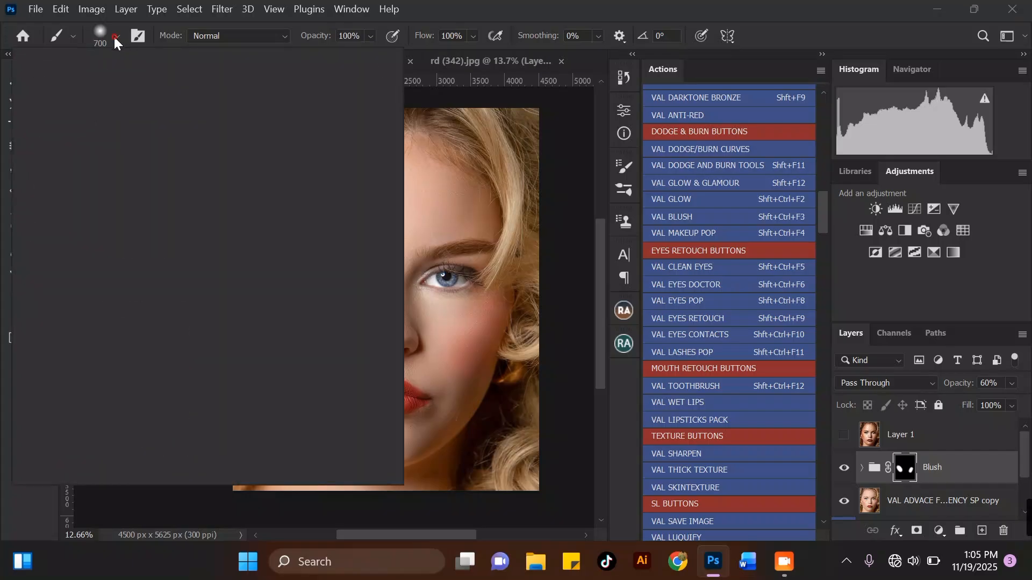
click(30, 218)
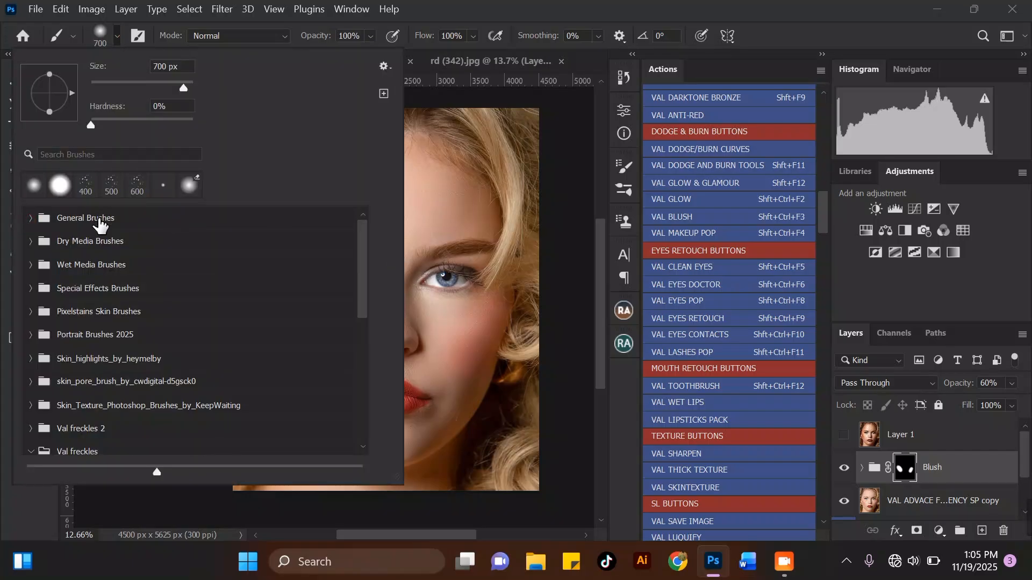
mouse_move(358, 257)
mouse_down()
mouse_move(352, 379)
mouse_move(344, 311)
mouse_up()
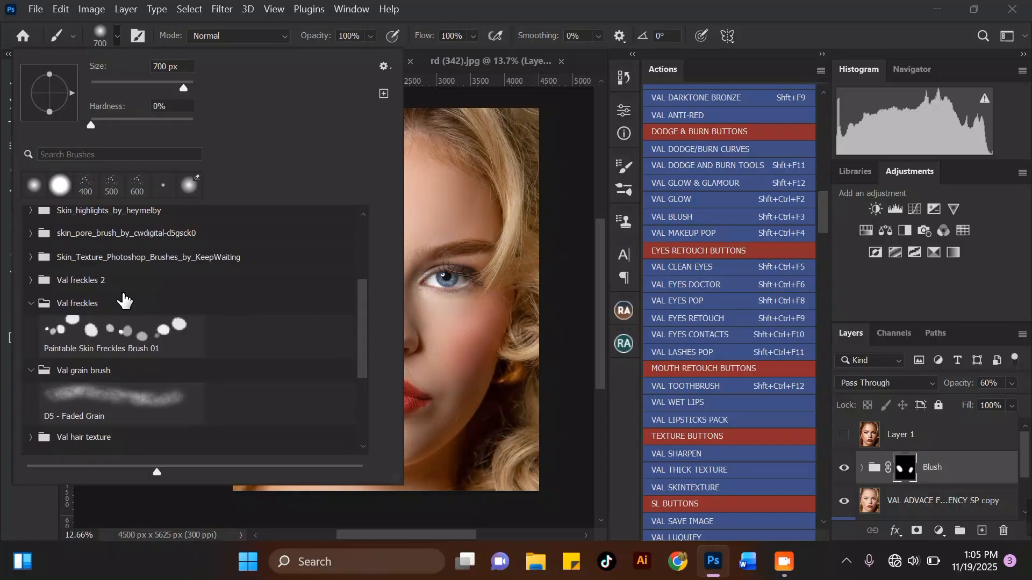
click(30, 306)
click(30, 326)
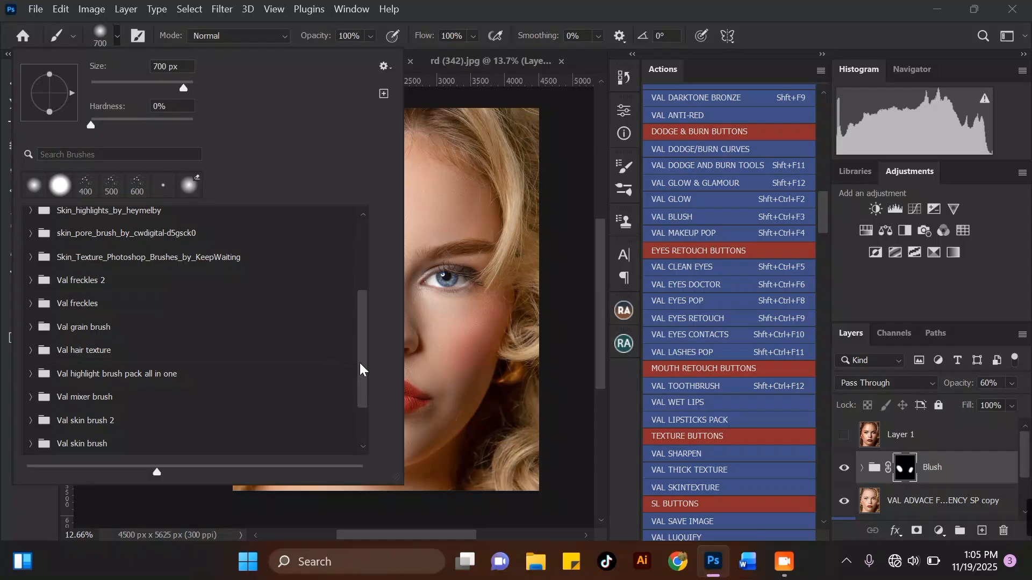
drag(360, 363, 356, 394)
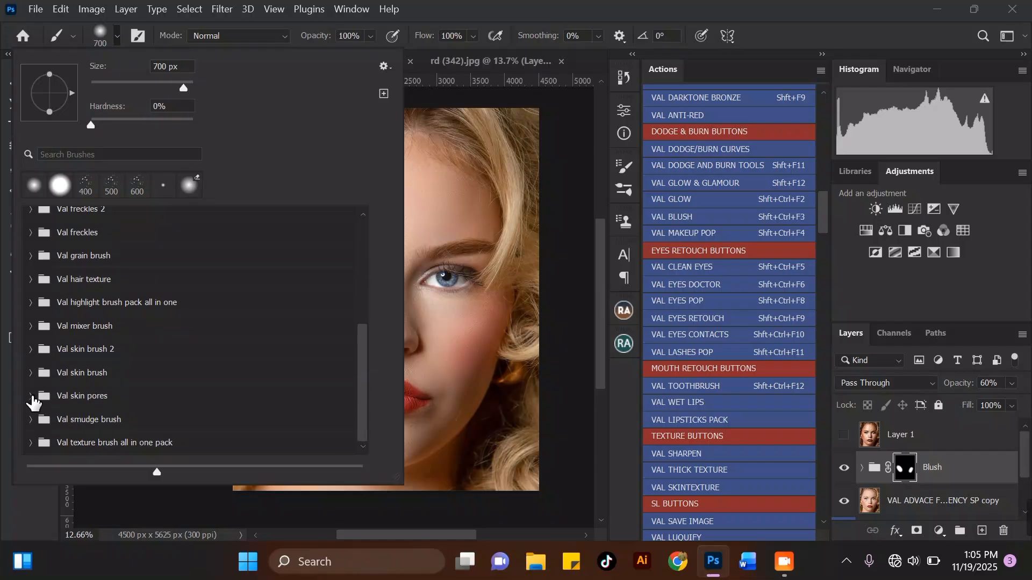
click(30, 396)
click(140, 423)
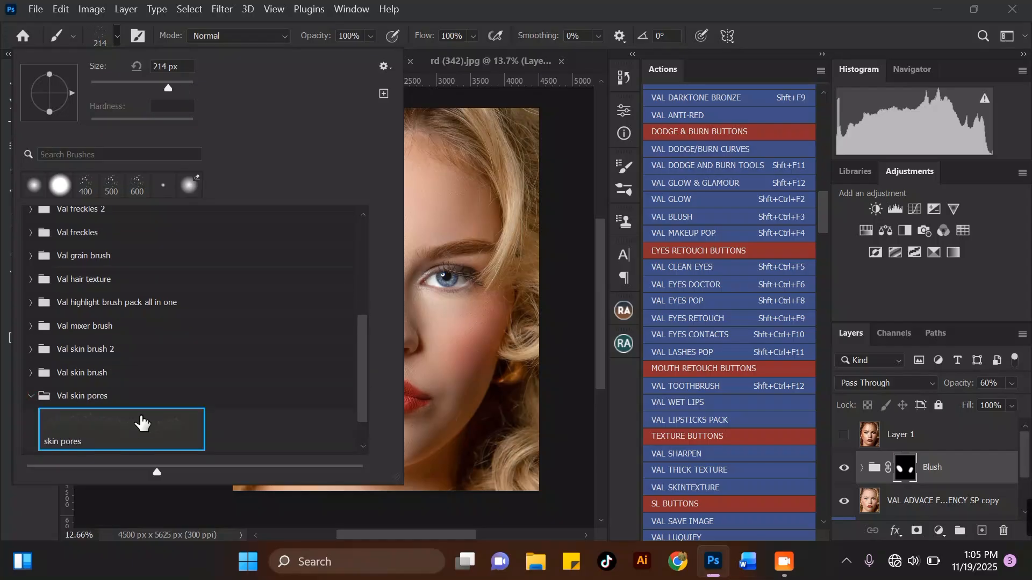
key(Return)
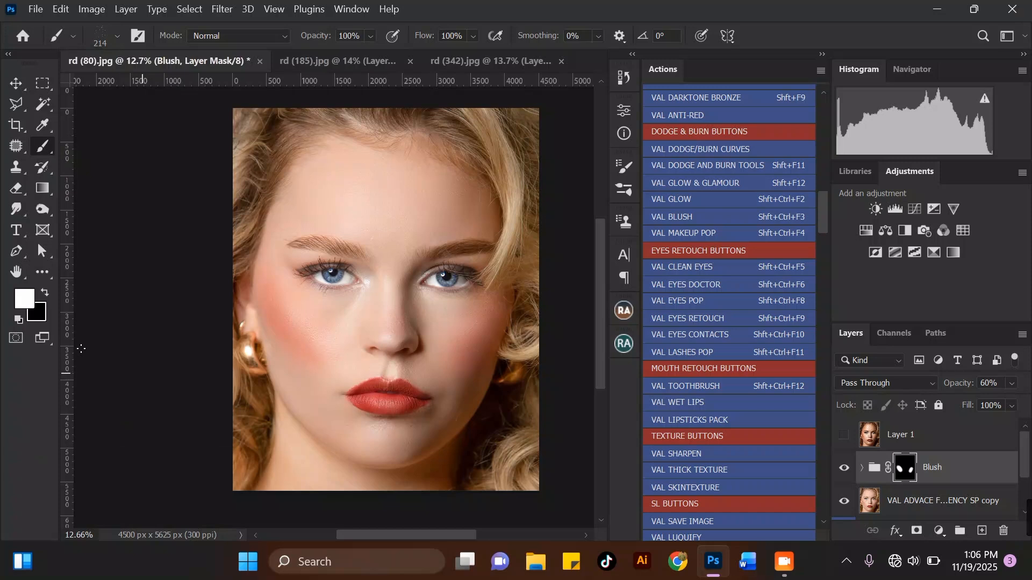
click(24, 297)
click(337, 194)
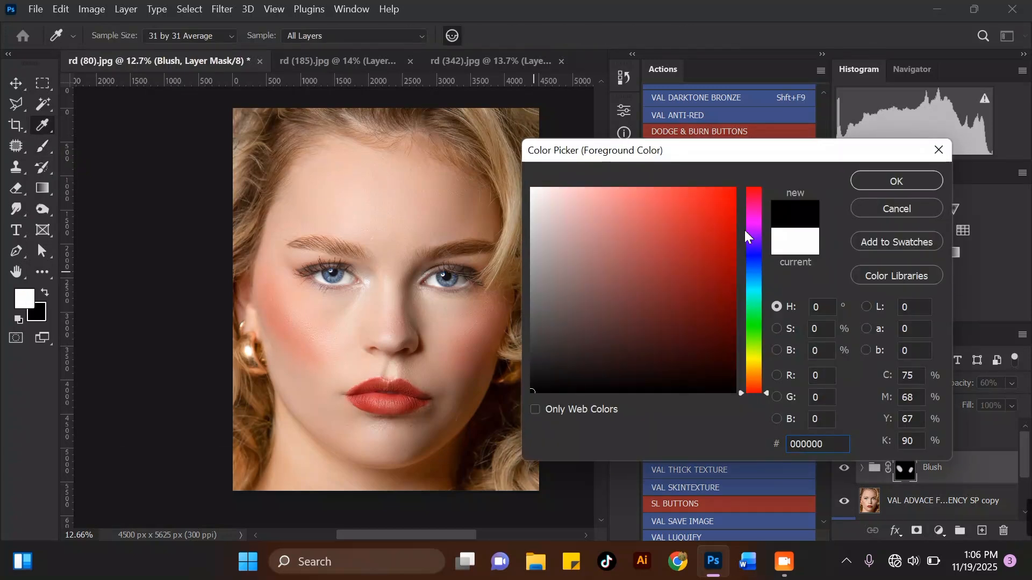
click(914, 207)
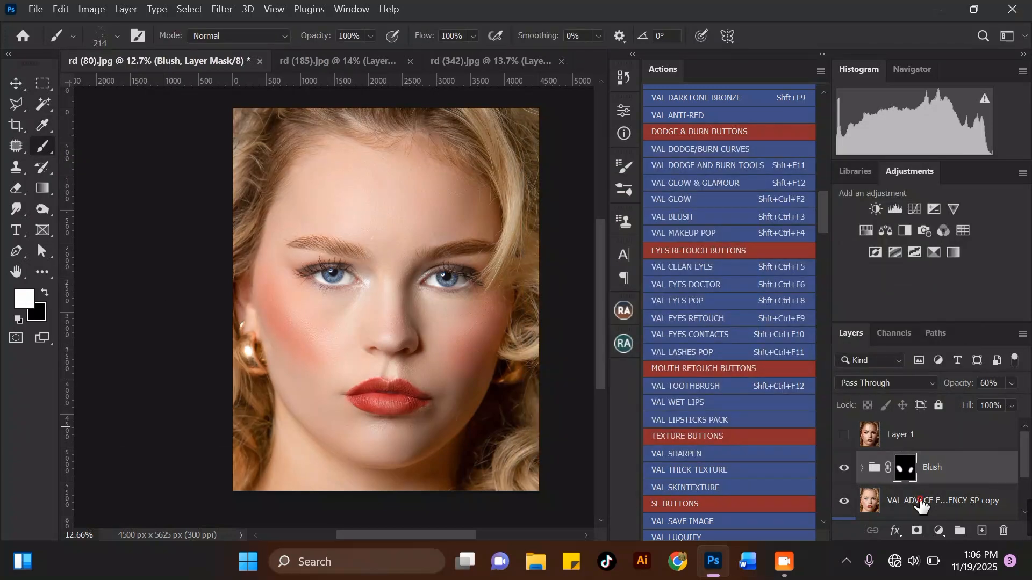
Select the frequency separation copy layer and sample a light skin tone from the forehead as the foreground color.
click(920, 503)
click(24, 297)
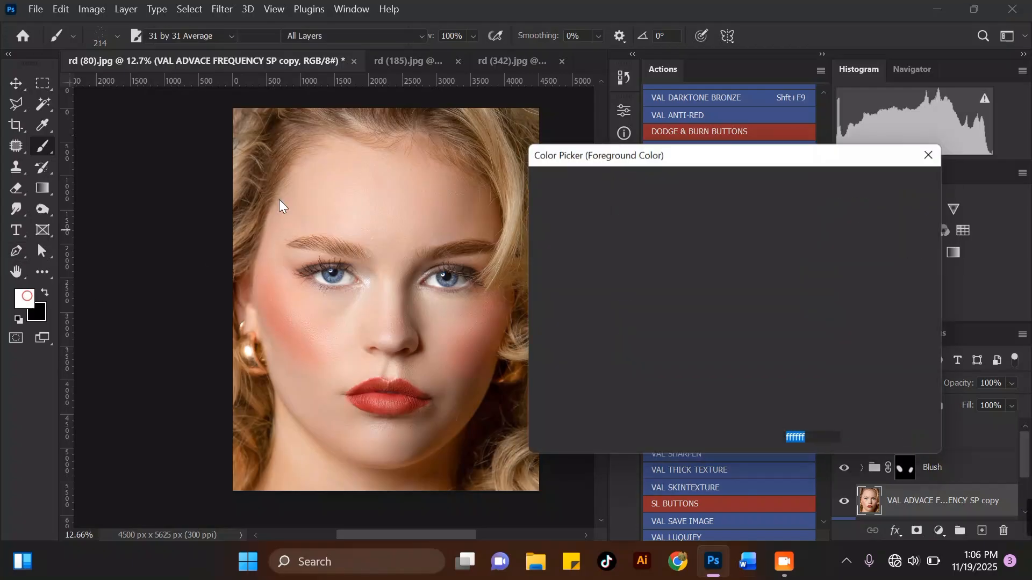
click(339, 219)
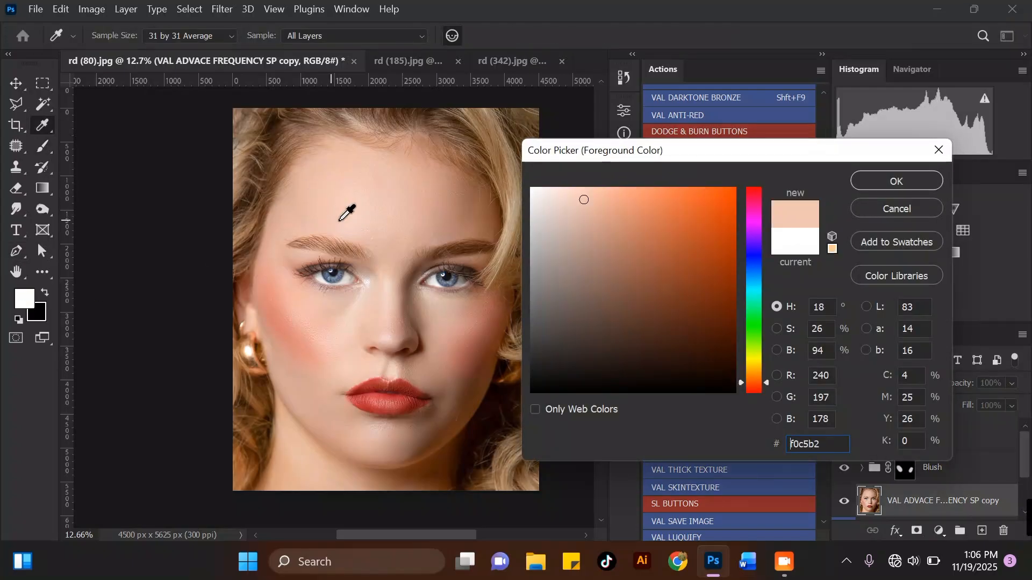
click(862, 179)
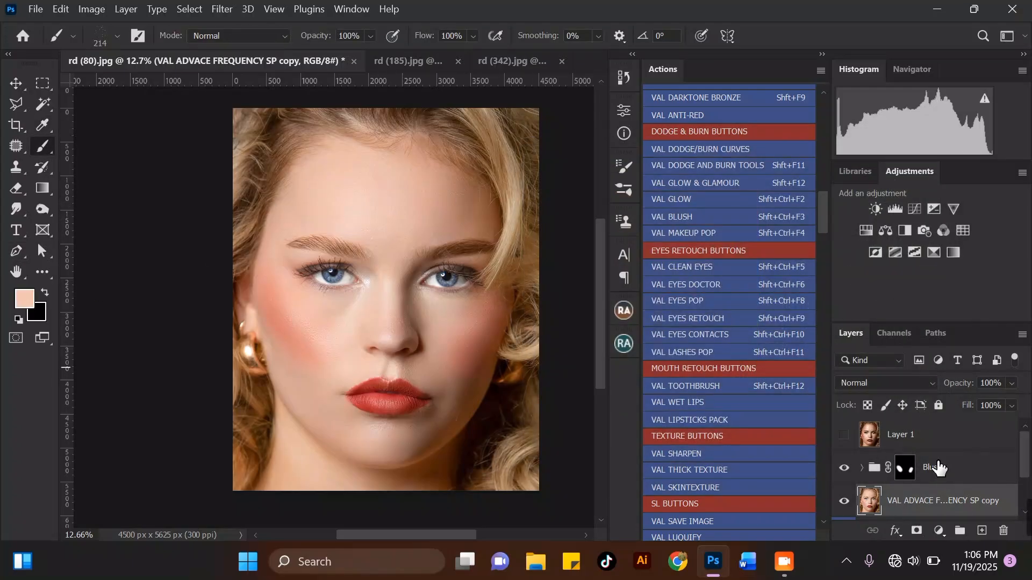
Add a new empty layer above the Blush group and enlarge the skin pores brush.
click(906, 467)
click(983, 531)
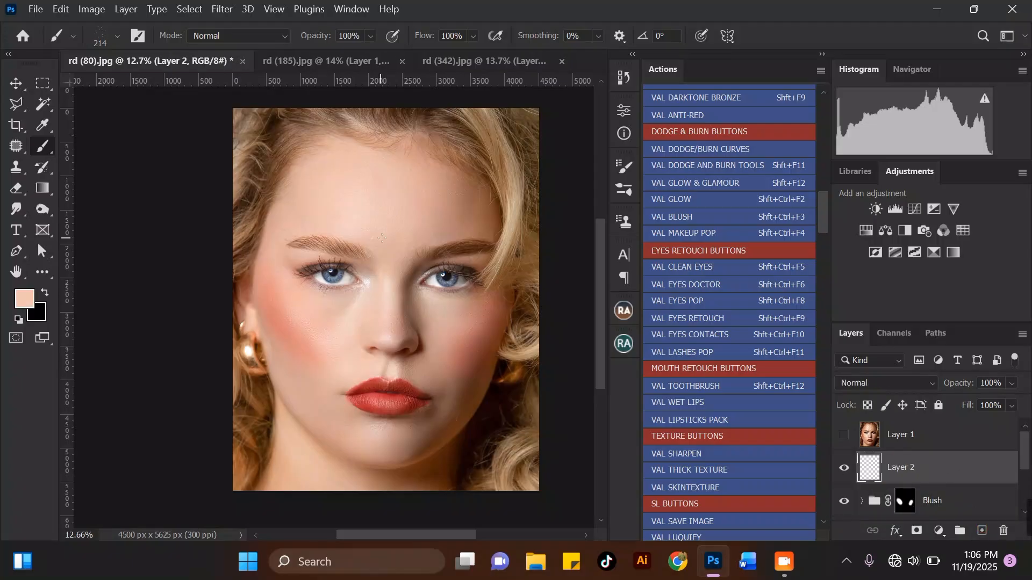
scroll(392, 198, up, 2)
key(bracketright)
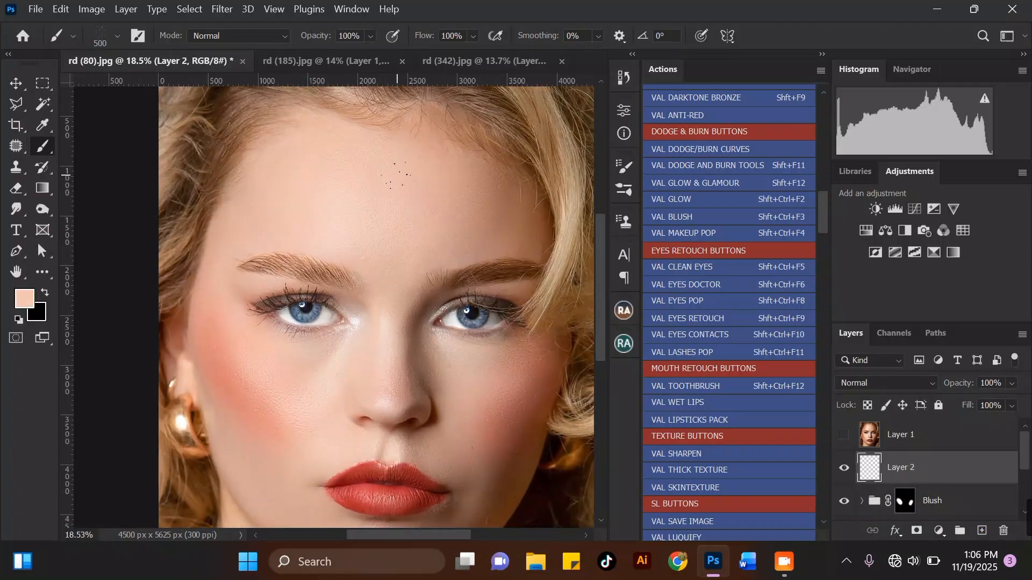
scroll(422, 168, up, 1)
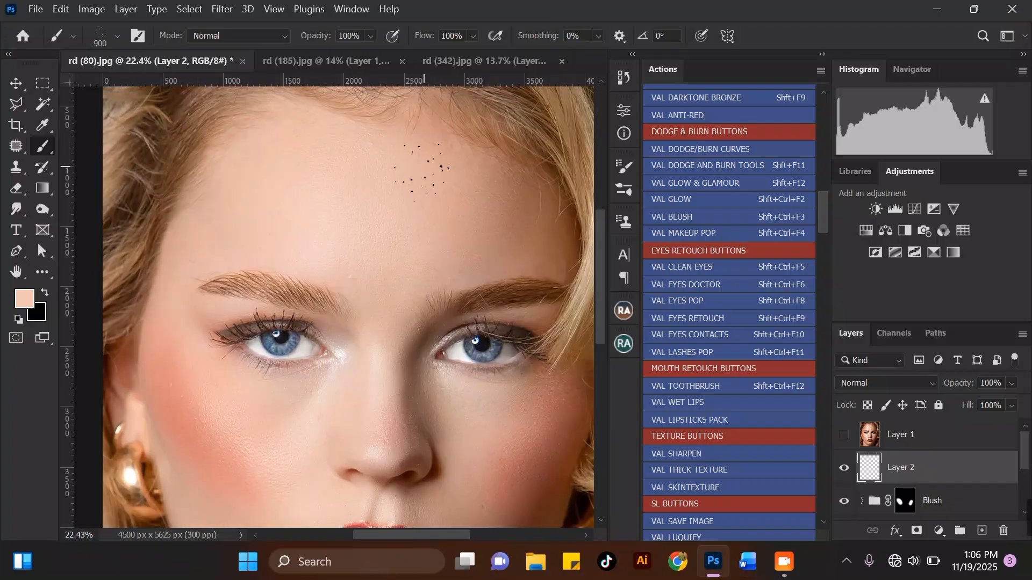
key(bracketright)
Set the new layer's blend mode to Multiply and stamp freckles onto the left cheek.
click(892, 383)
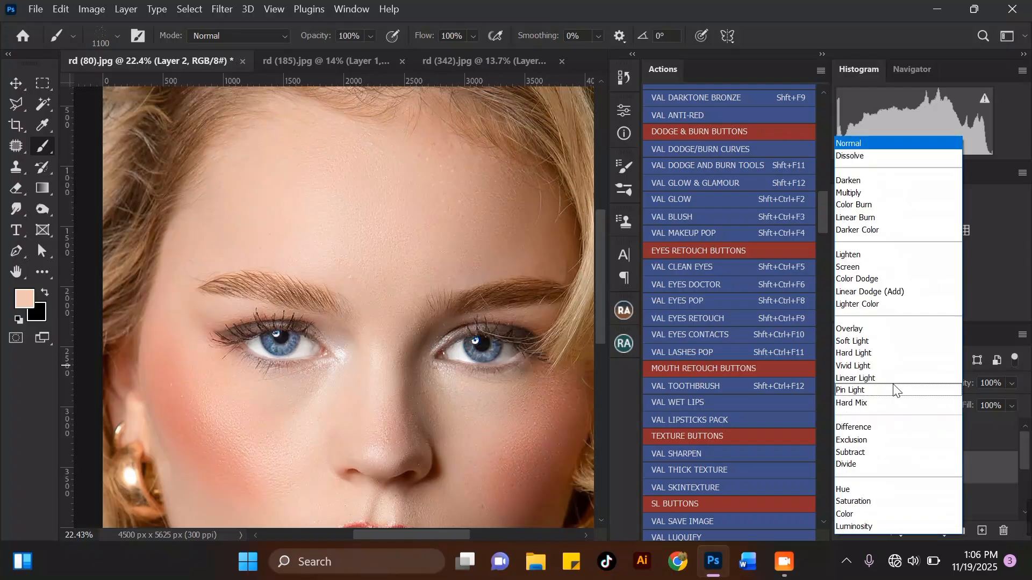
click(857, 194)
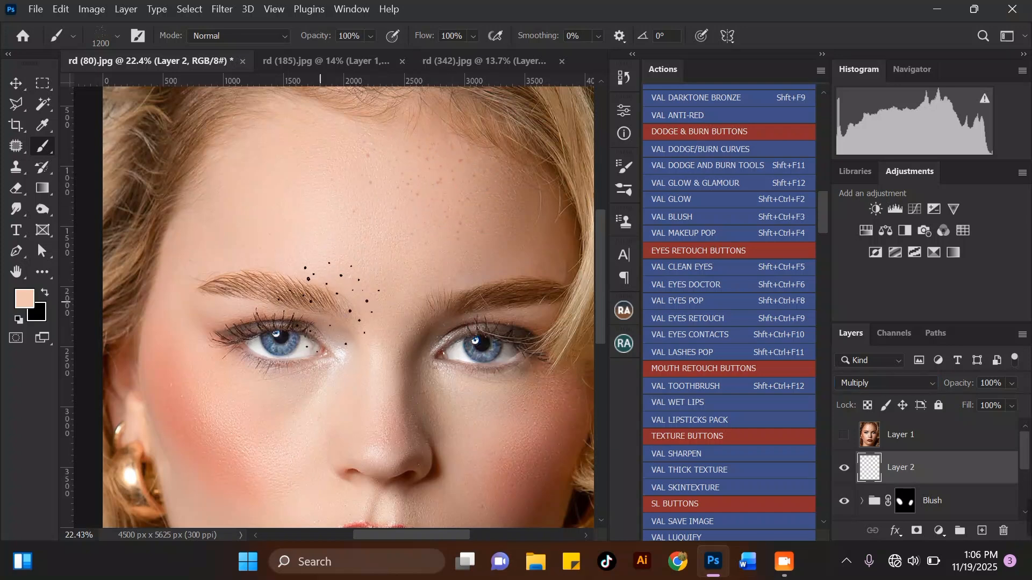
scroll(330, 304, down, 3)
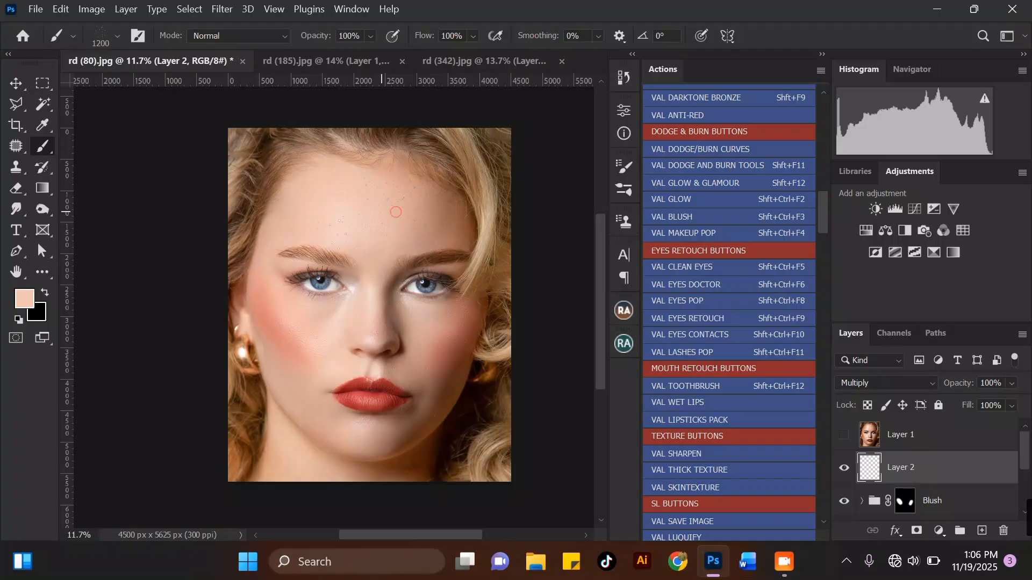
scroll(302, 342, up, 1)
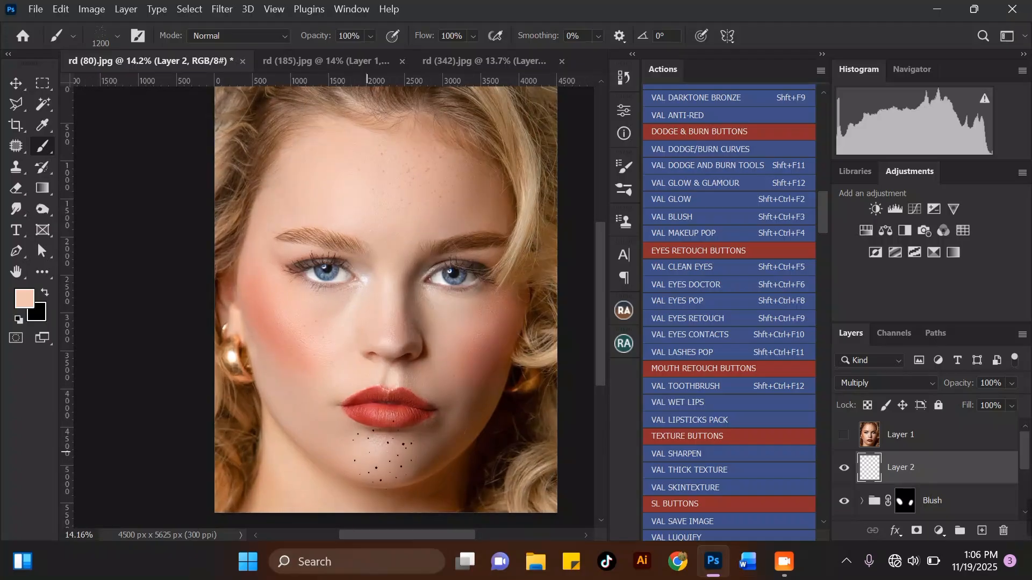
click(302, 329)
scroll(467, 261, down, 3)
scroll(473, 367, up, 3)
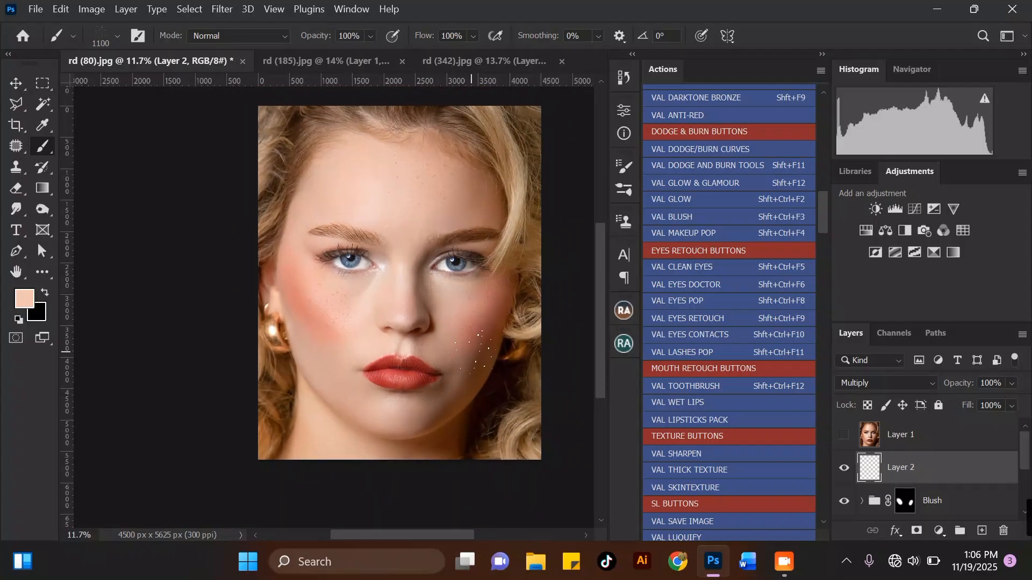
Reduce the brush size to 1000 px and add freckles across the cheeks and nose.
key(bracketleft)
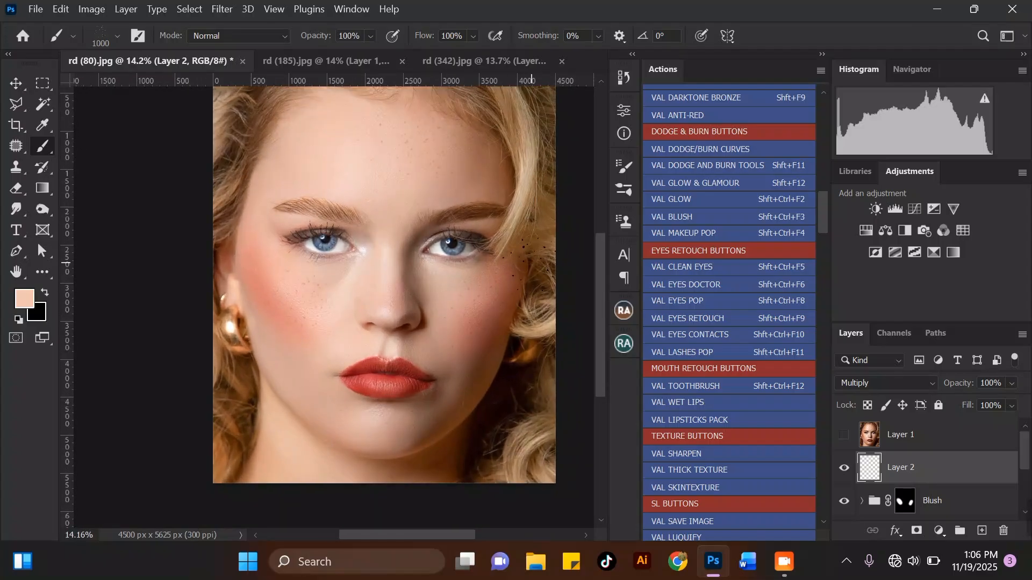
scroll(526, 261, up, 3)
scroll(479, 299, down, 4)
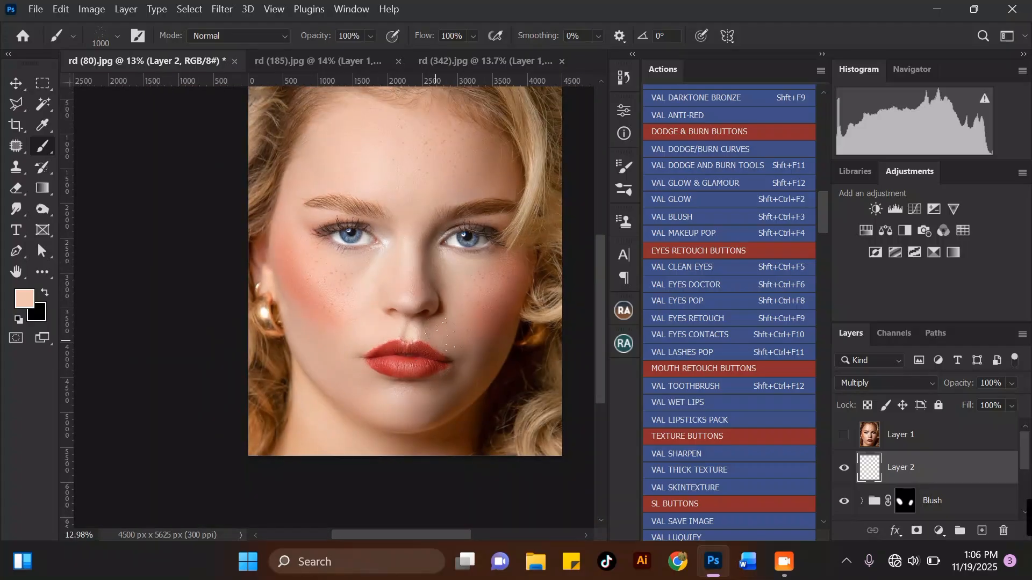
scroll(441, 333, down, 2)
scroll(459, 177, up, 1)
scroll(453, 203, up, 2)
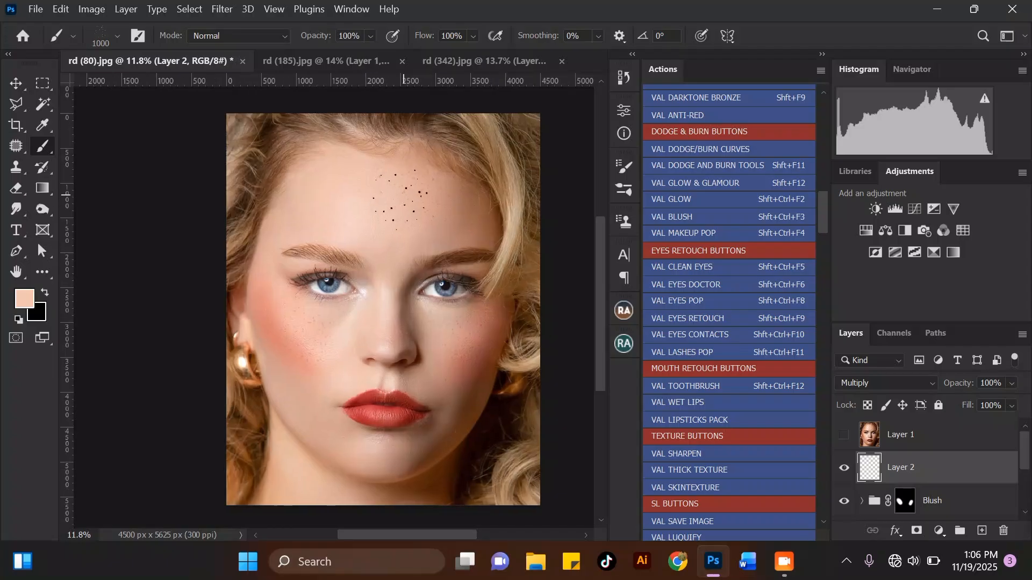
scroll(425, 197, down, 2)
scroll(412, 204, up, 1)
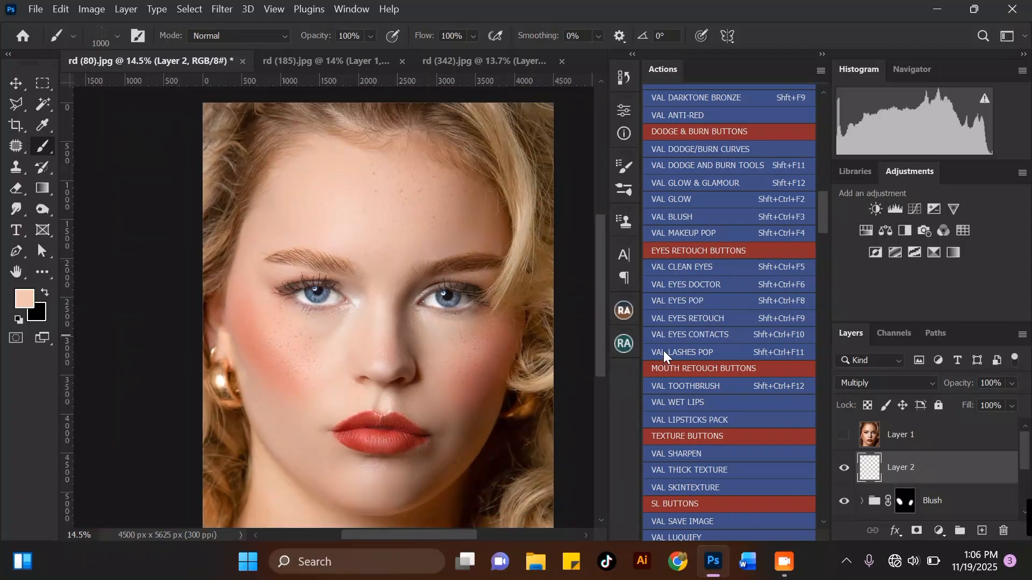
Reapply the Multiply blend mode to the freckles layer.
click(885, 382)
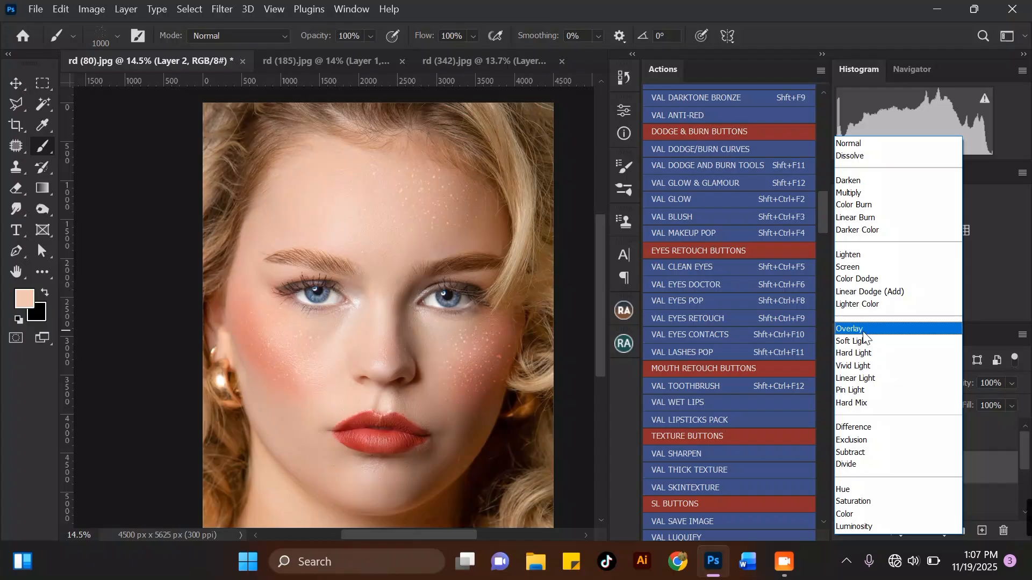
click(849, 194)
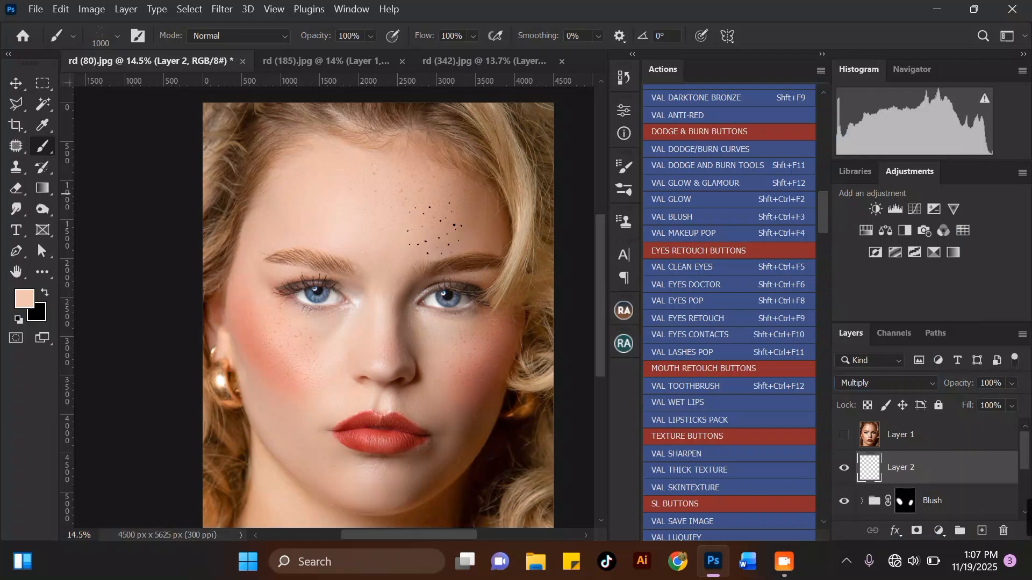
Lower the freckles layer's opacity to 68%.
scroll(400, 200, up, 5)
scroll(407, 200, down, 10)
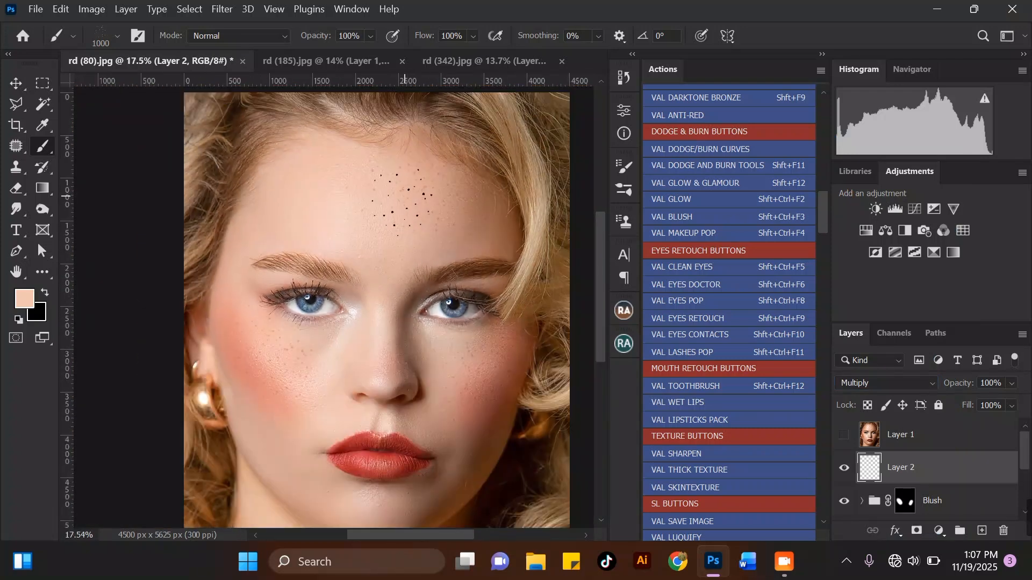
scroll(500, 285, up, 3)
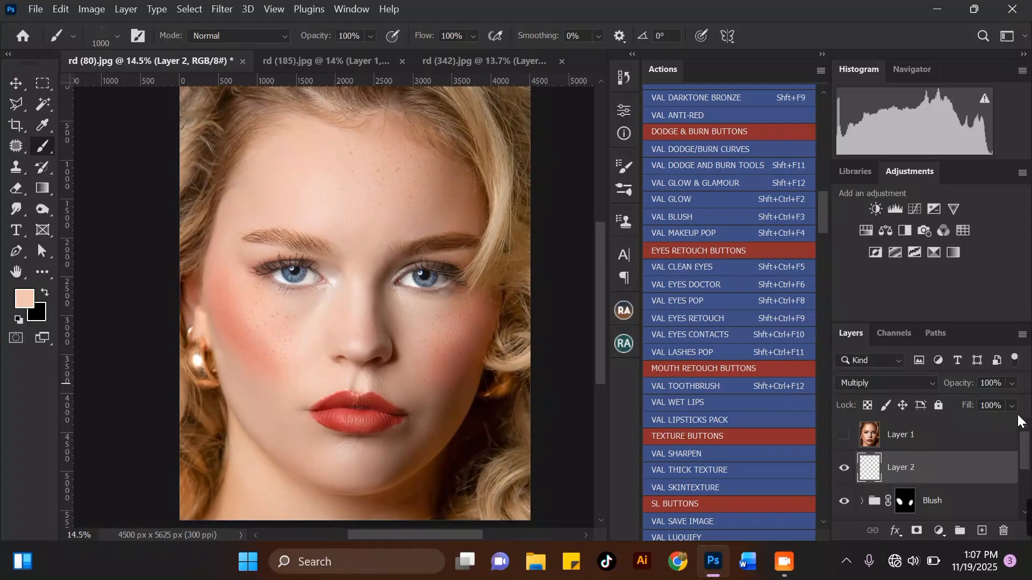
click(1014, 383)
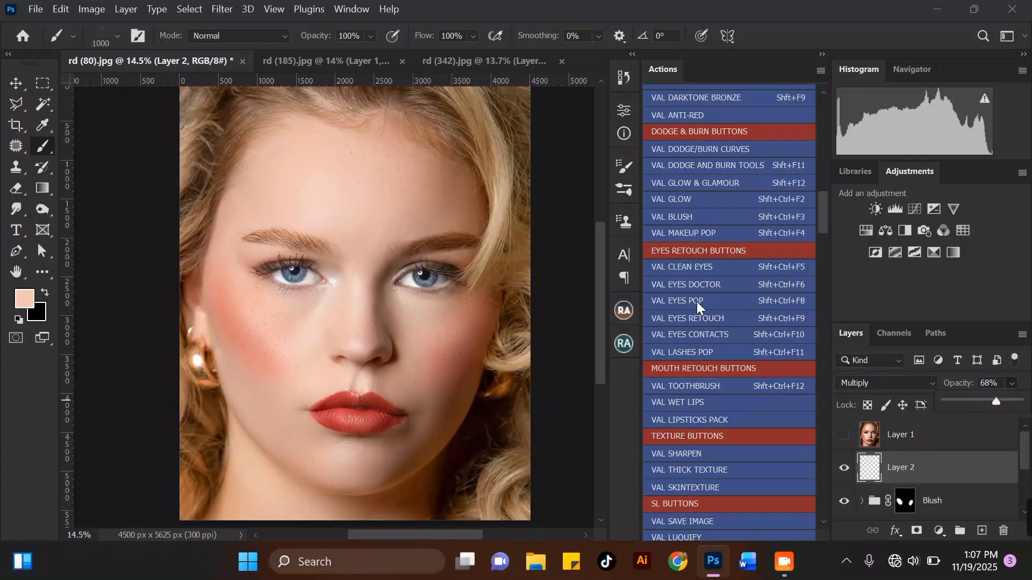
alt+scroll(394, 193, down, 2)
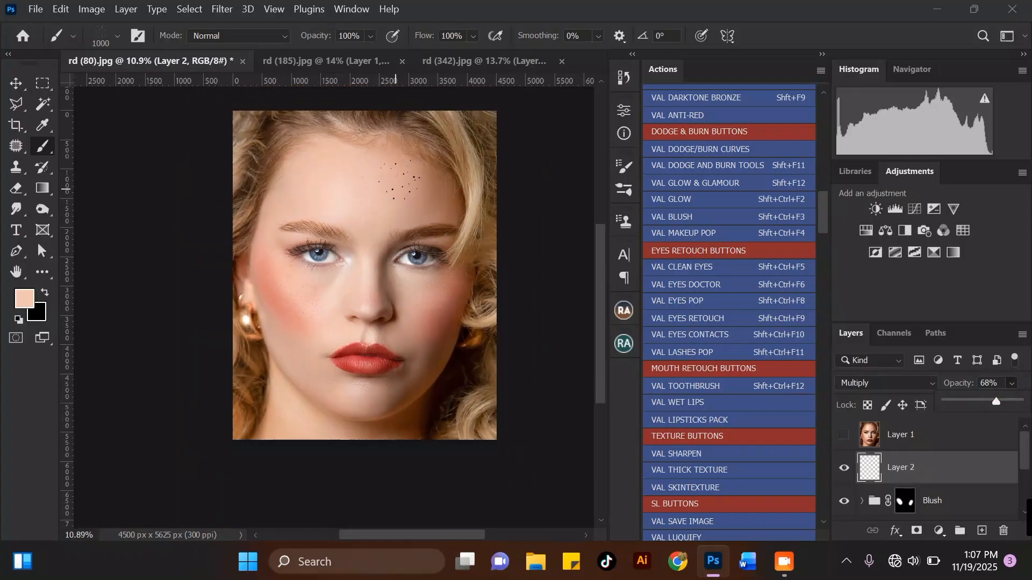
Merge the freckles layer, Blush group and frequency separation copy into a single layer.
click(16, 83)
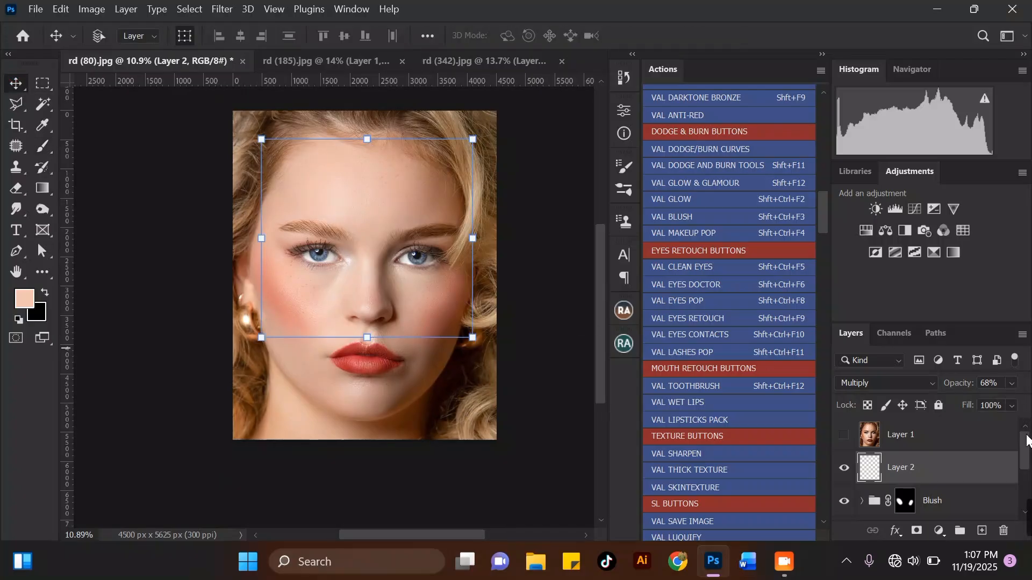
drag(1026, 439, 1026, 460)
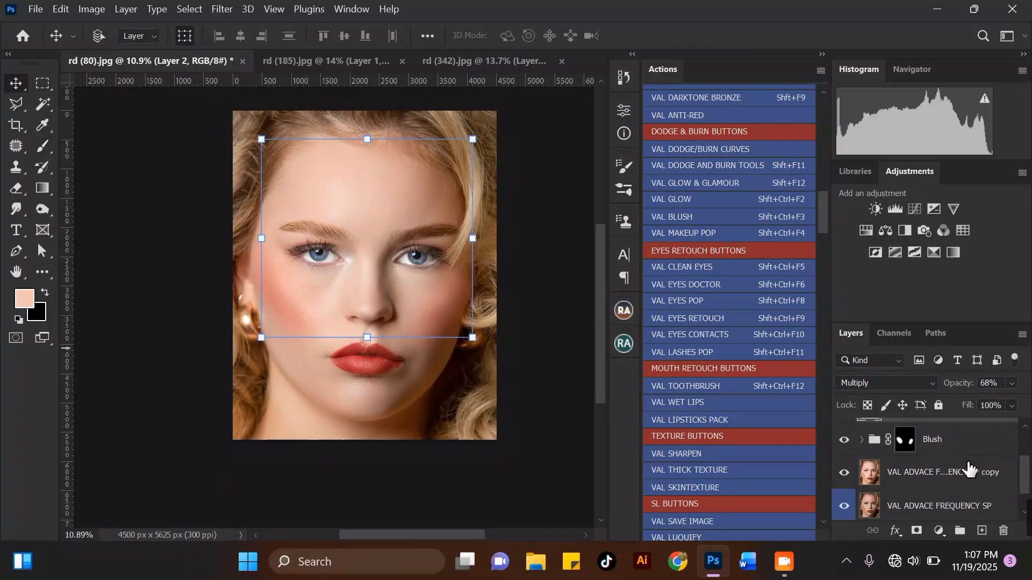
click(947, 476)
key(ctrl+e)
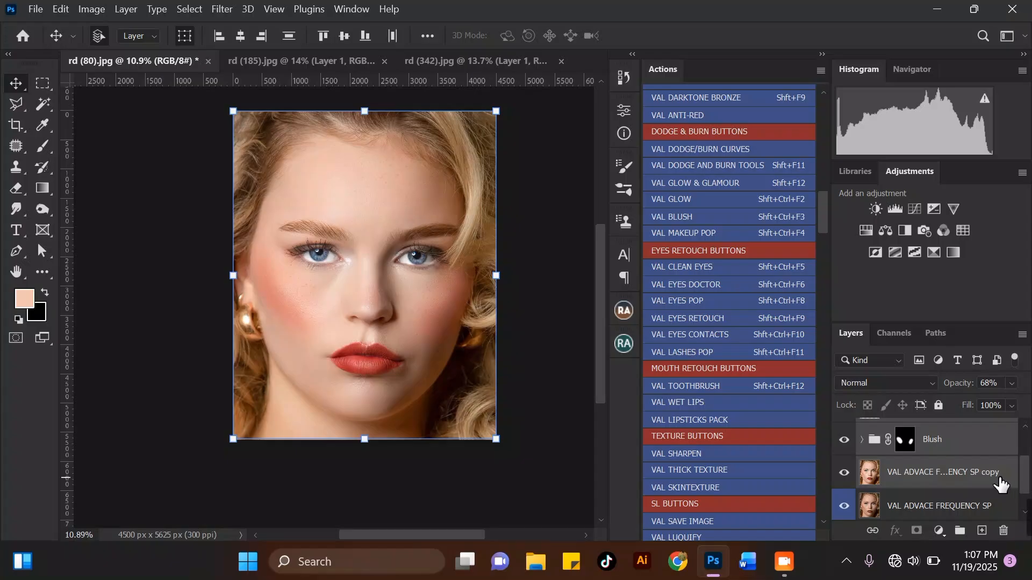
Open Liquify and use the Face tool to slightly reshape the face contour, then apply.
click(222, 9)
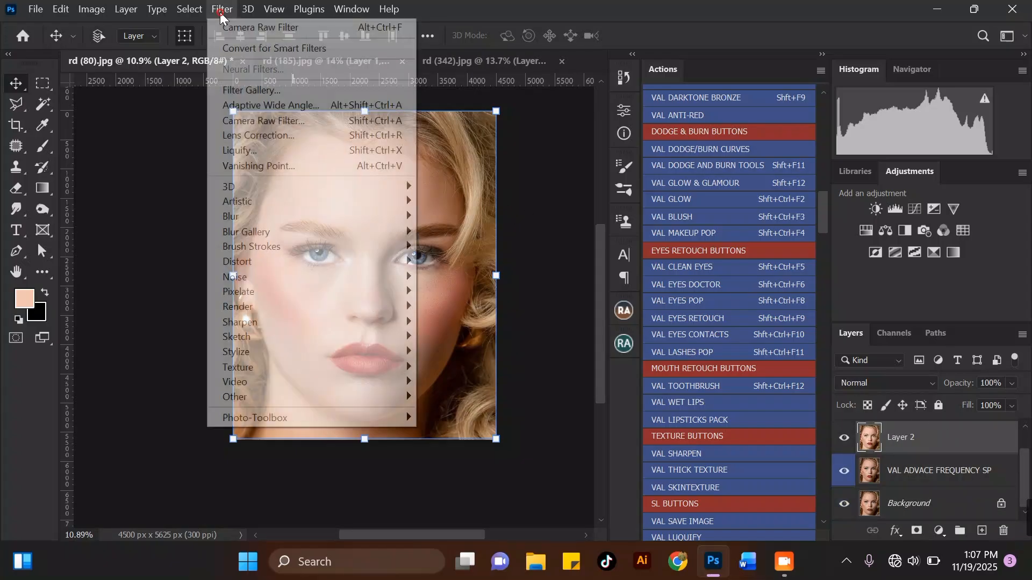
click(252, 152)
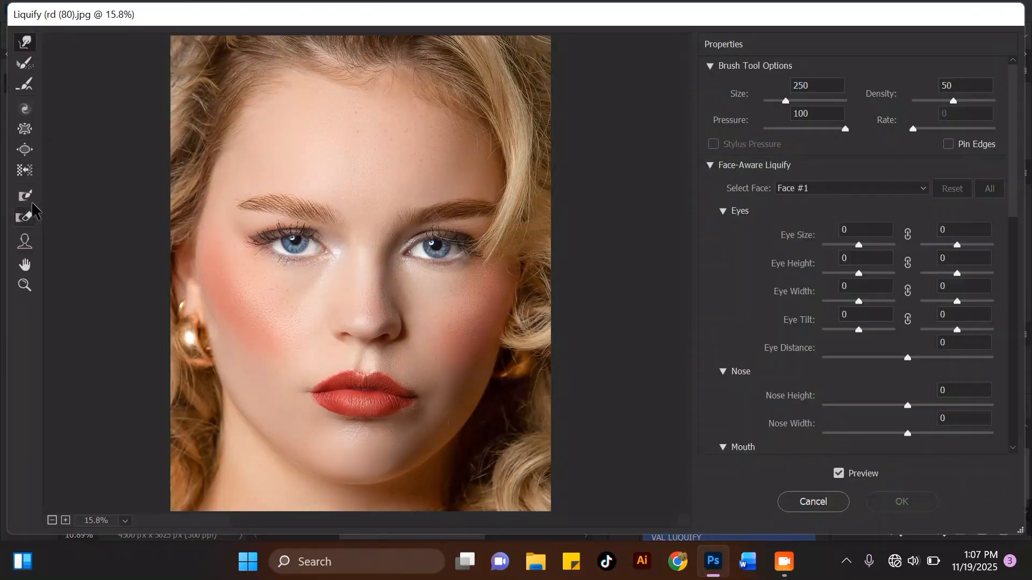
click(25, 243)
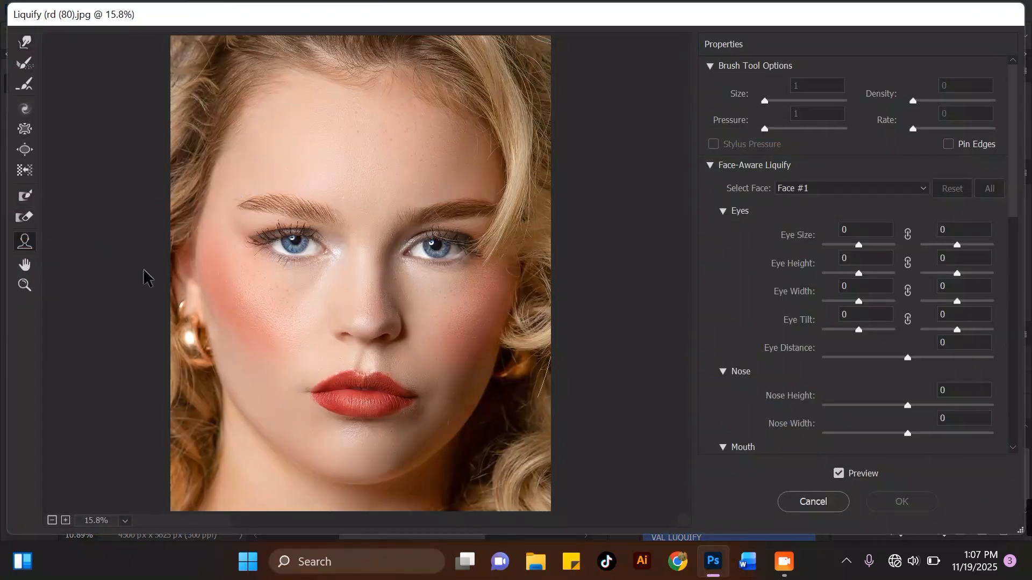
drag(504, 335, 495, 329)
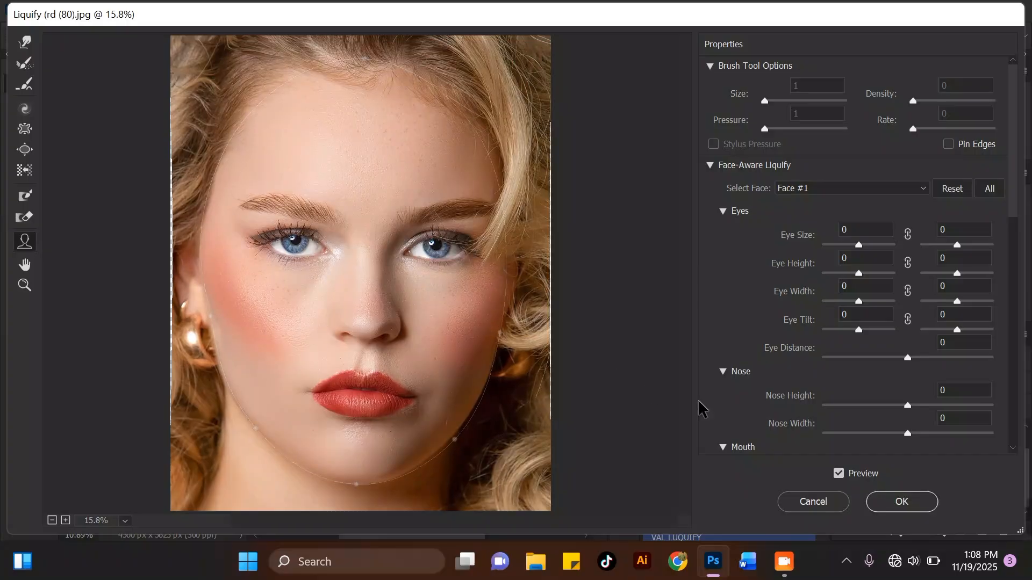
click(903, 502)
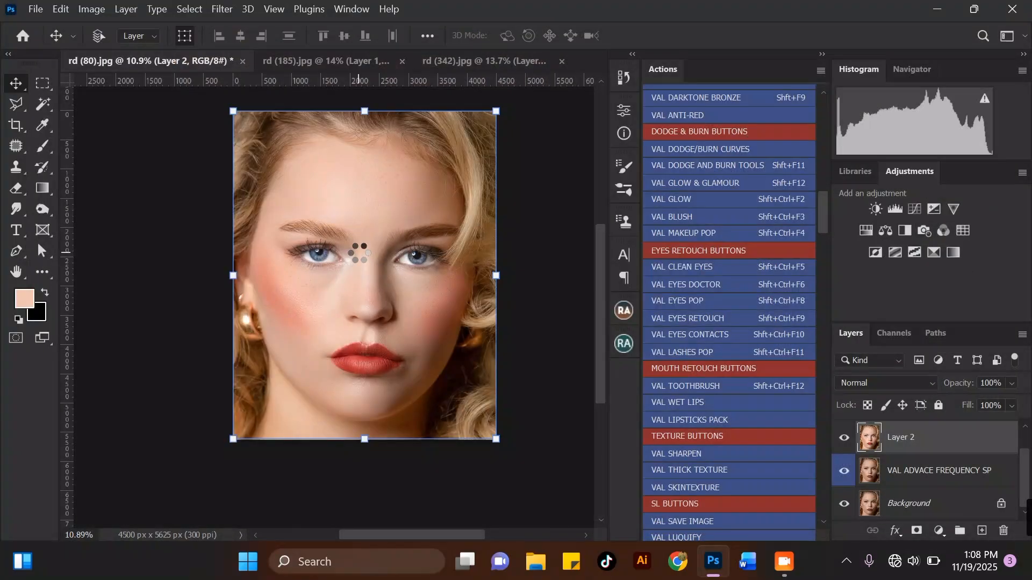
Run the VAL DARKTONE BRONZE action, continuing through its messages.
scroll(381, 304, up, 1)
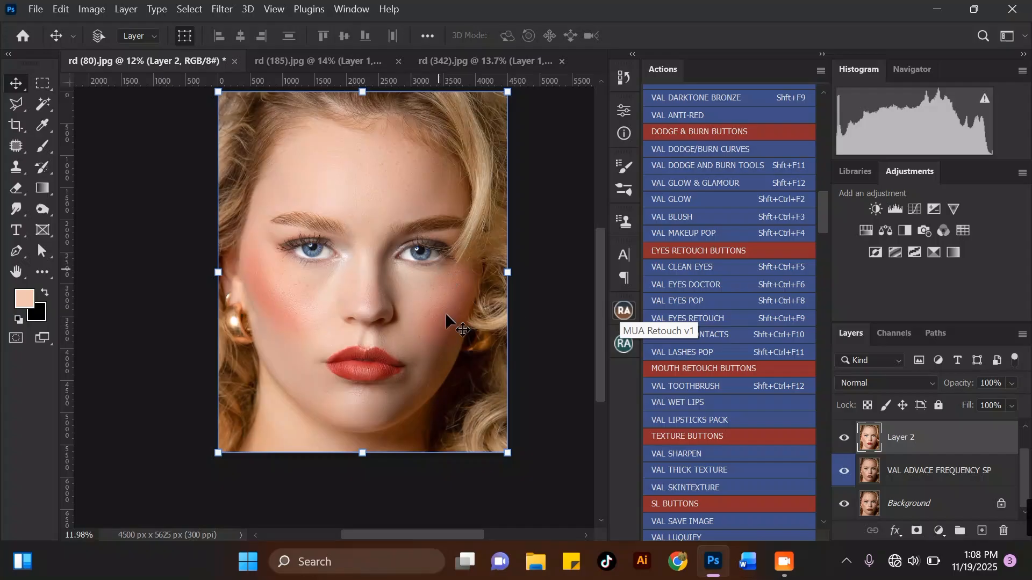
mouse_move(819, 224)
mouse_down()
mouse_move(824, 169)
mouse_move(820, 203)
mouse_up()
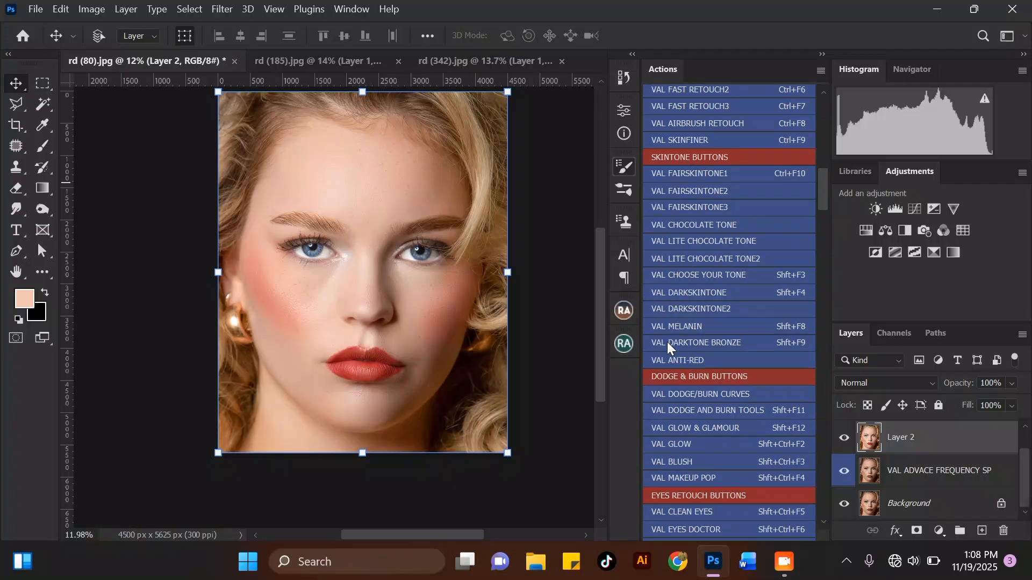
click(753, 346)
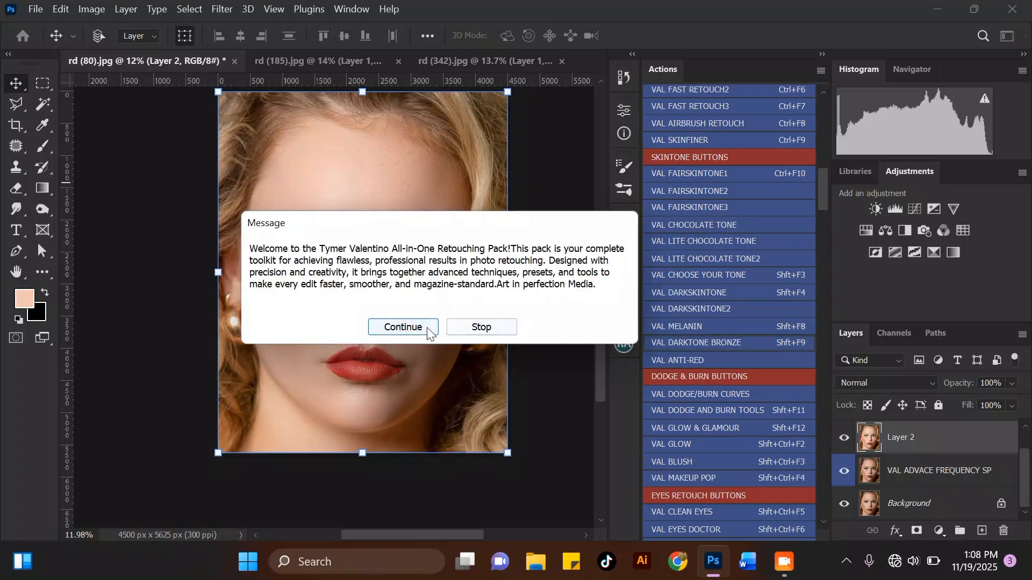
click(430, 328)
click(446, 325)
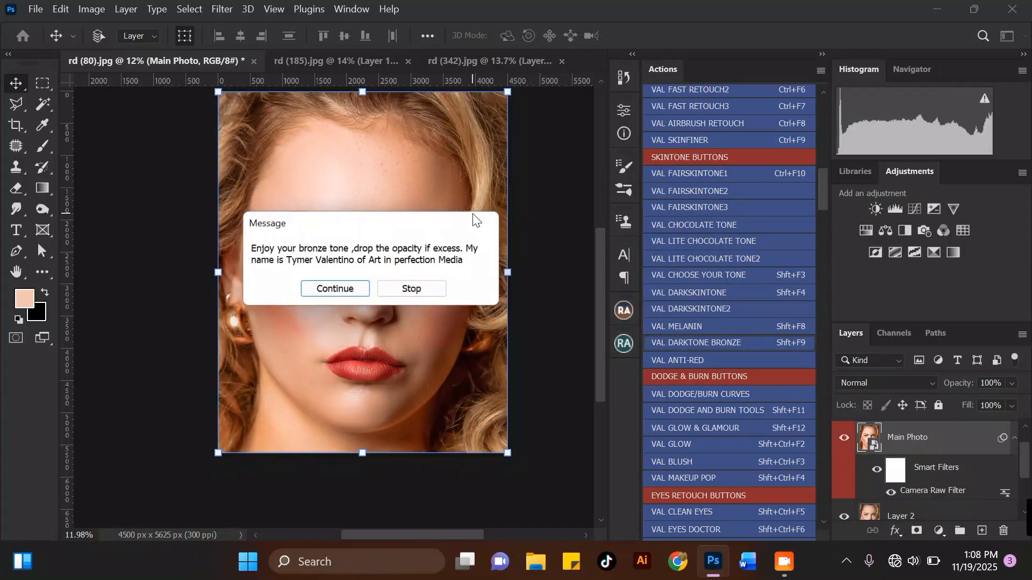
click(355, 291)
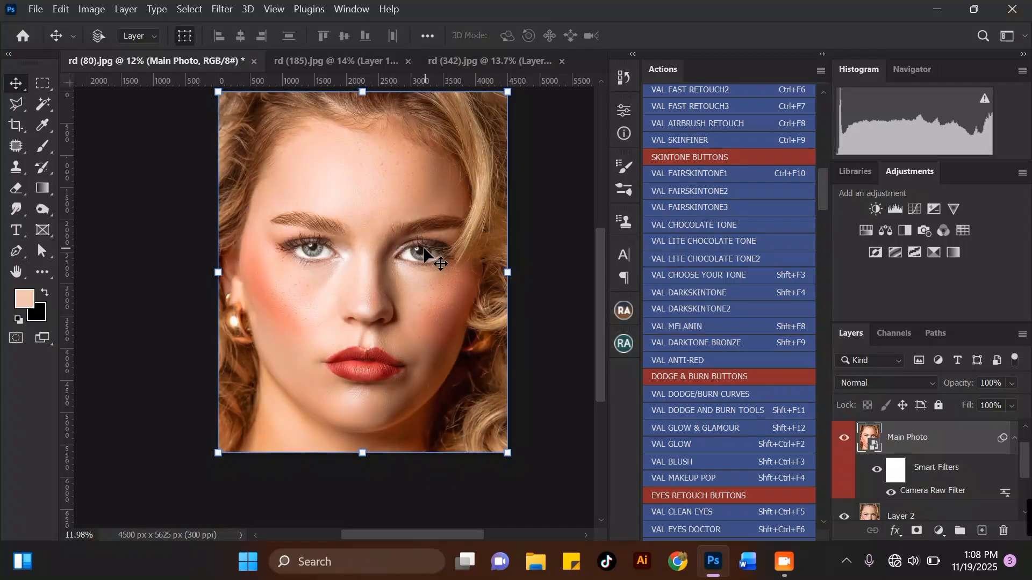
Lower the bronze Main Photo layer's opacity to 53%.
scroll(442, 204, up, 2)
scroll(373, 166, down, 1)
drag(1004, 384, 982, 401)
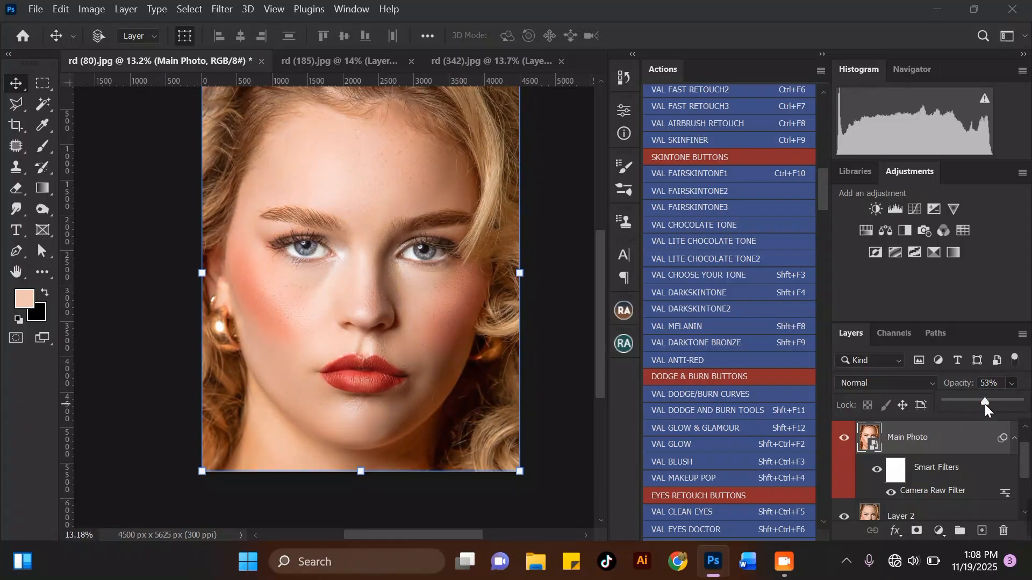
Run the VAL SHARPEN action, continuing through its messages.
scroll(346, 296, up, 3)
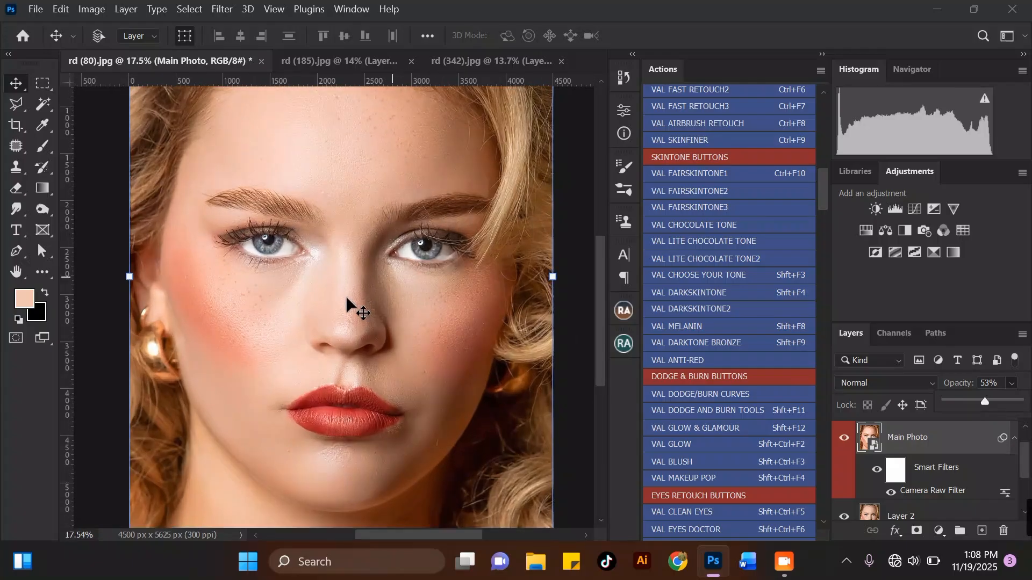
scroll(363, 285, down, 1)
drag(1023, 461, 1023, 446)
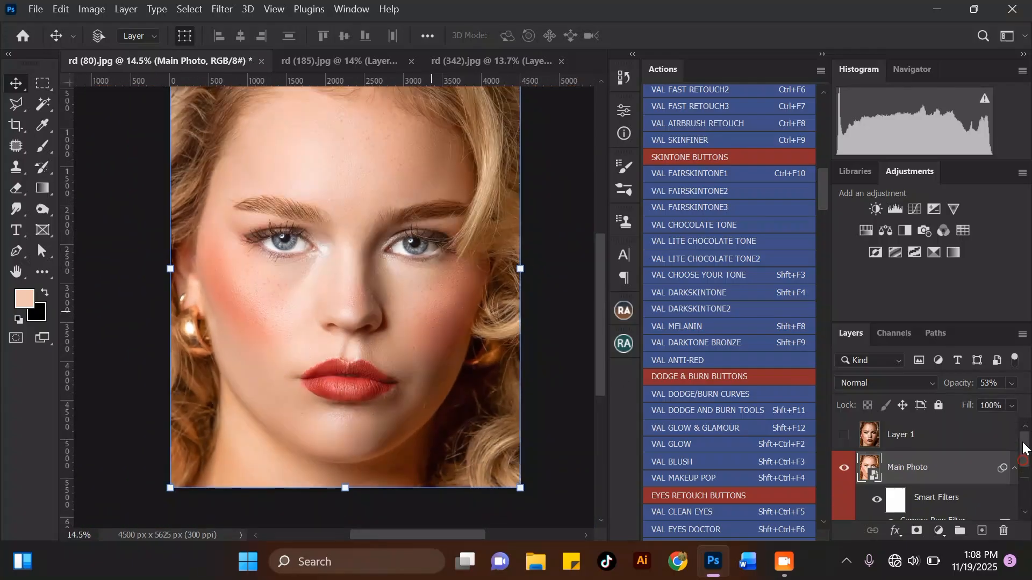
scroll(350, 323, down, 2)
scroll(302, 182, up, 2)
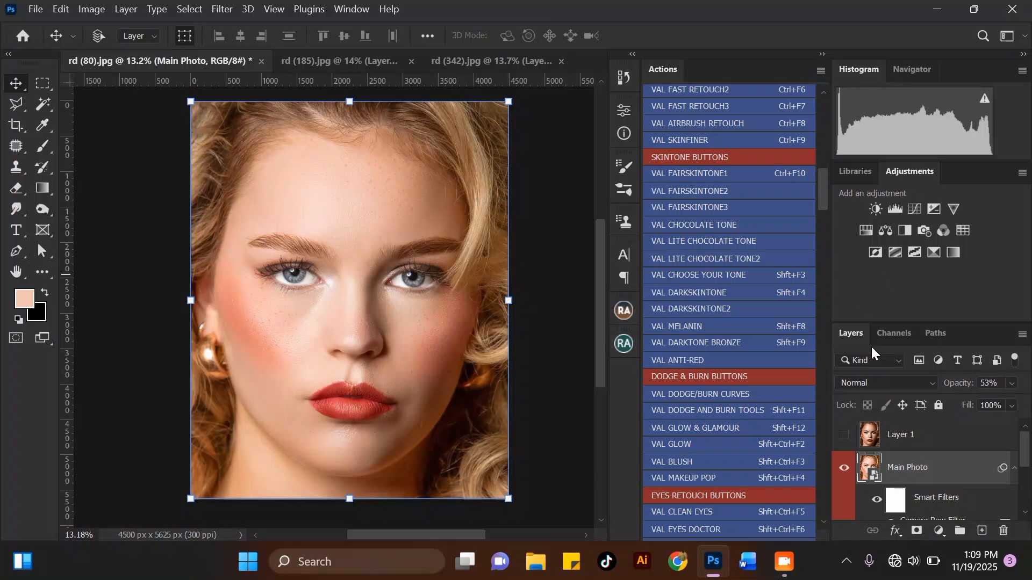
drag(823, 191, 823, 238)
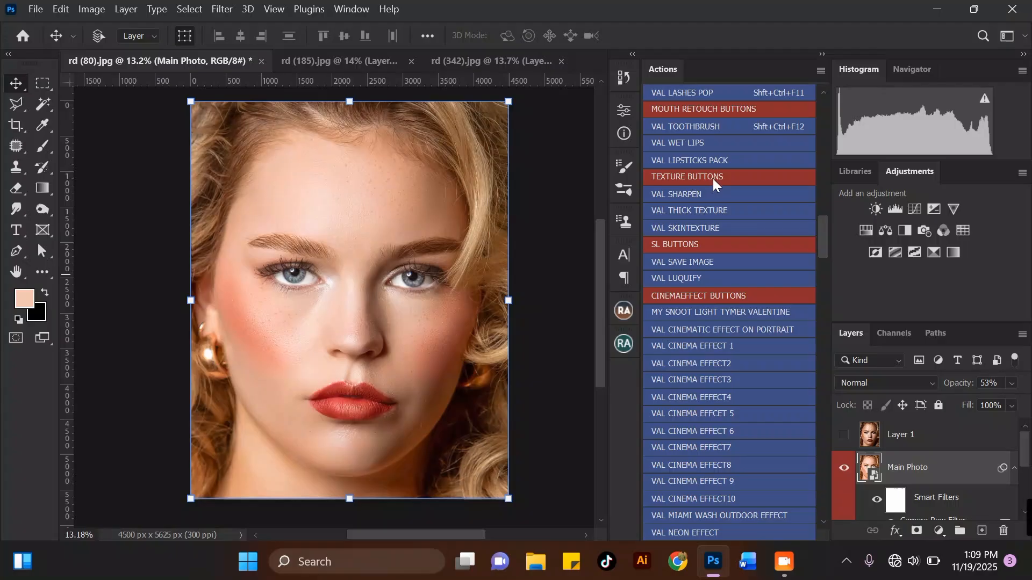
click(671, 194)
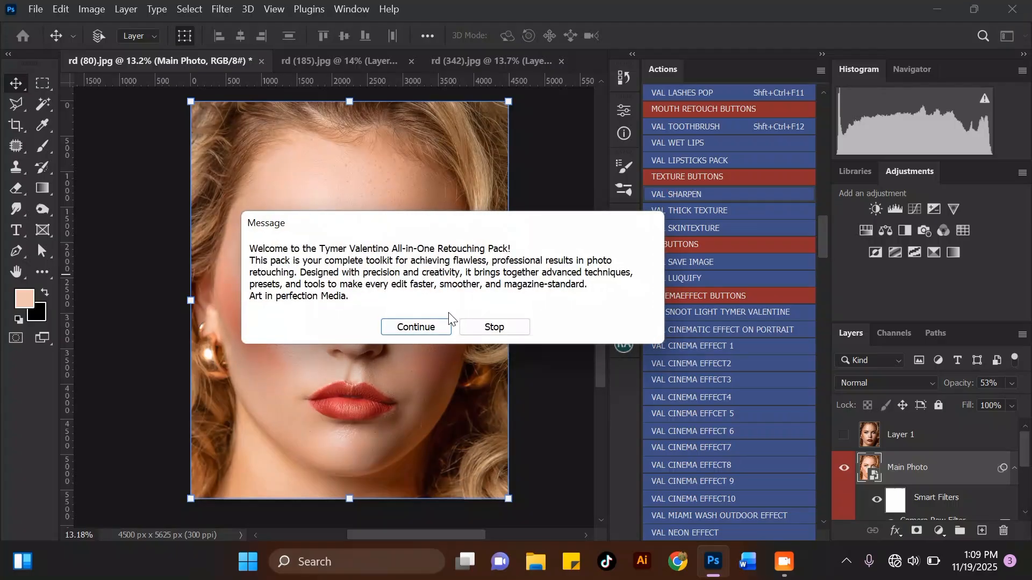
key(Return)
click(344, 292)
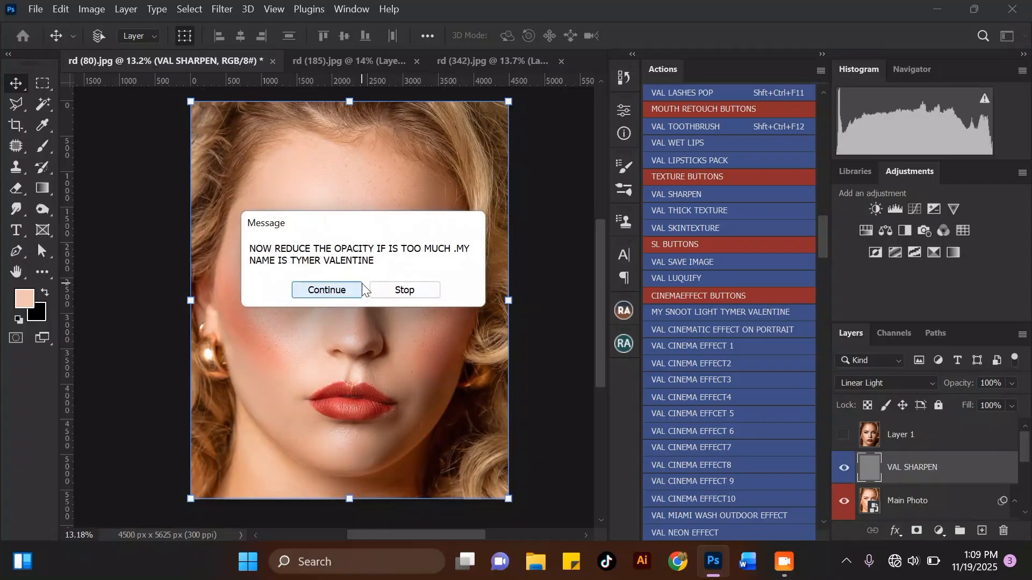
click(327, 289)
Zoom in and out to inspect the sharpened skin texture.
scroll(322, 333, up, 3)
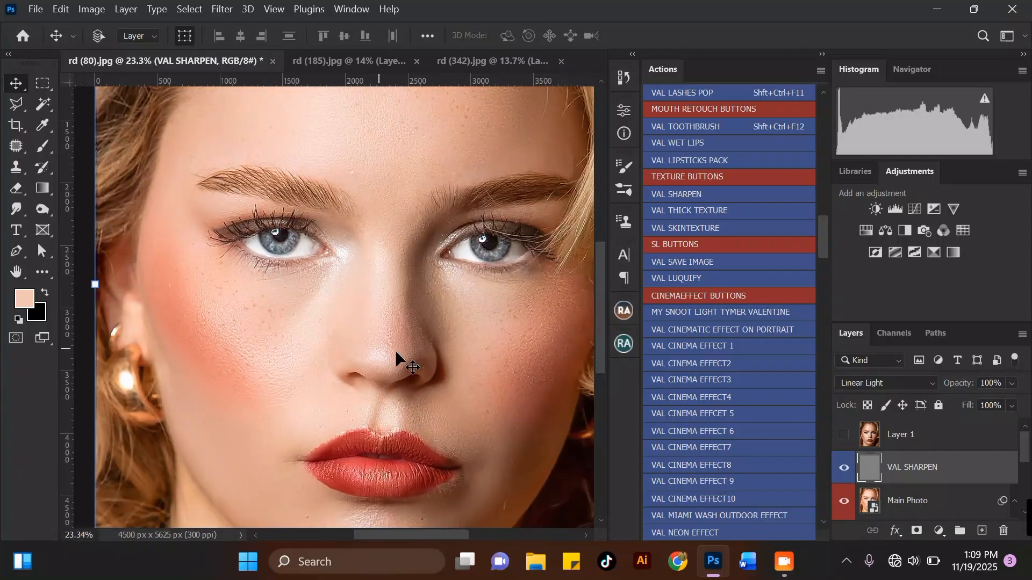
scroll(419, 432, up, 1)
scroll(233, 357, down, 1)
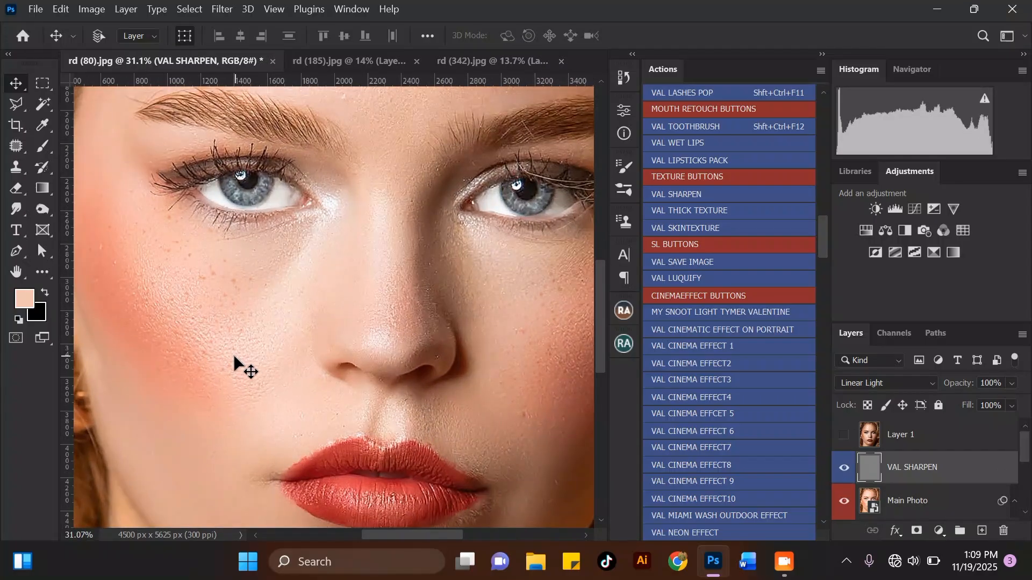
scroll(224, 350, up, 1)
scroll(247, 370, down, 2)
scroll(398, 280, down, 1)
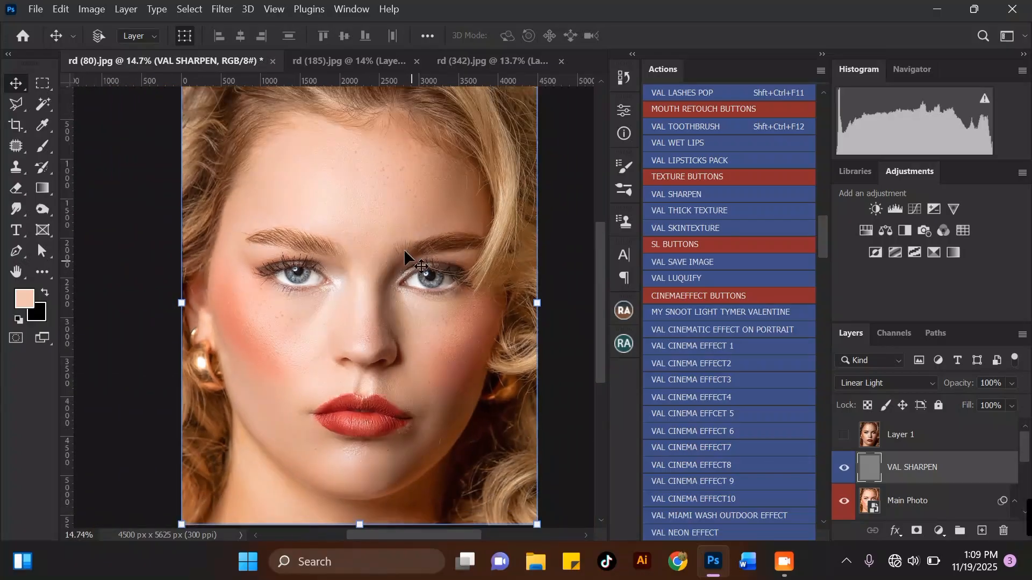
scroll(320, 205, down, 1)
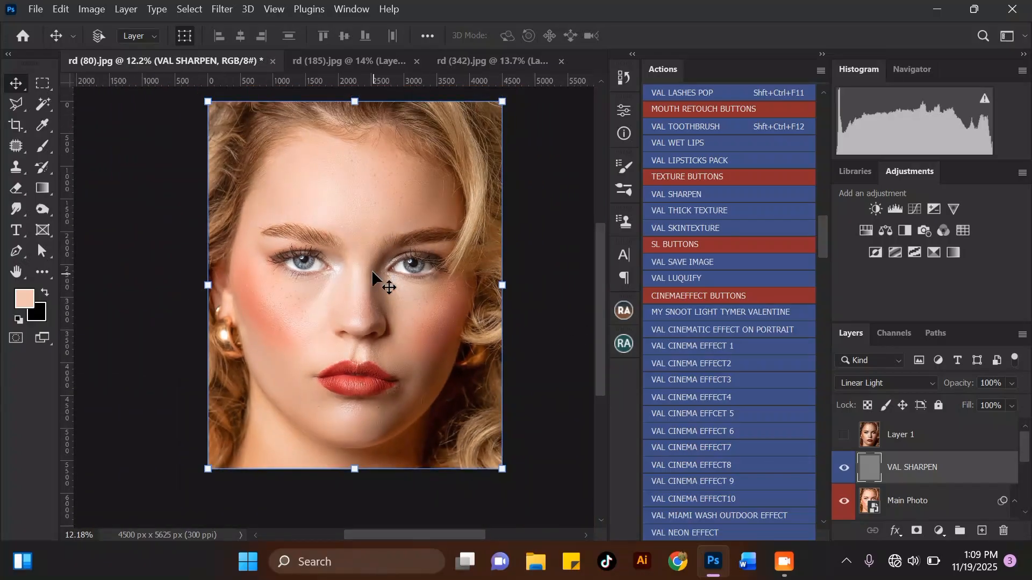
scroll(382, 274, up, 1)
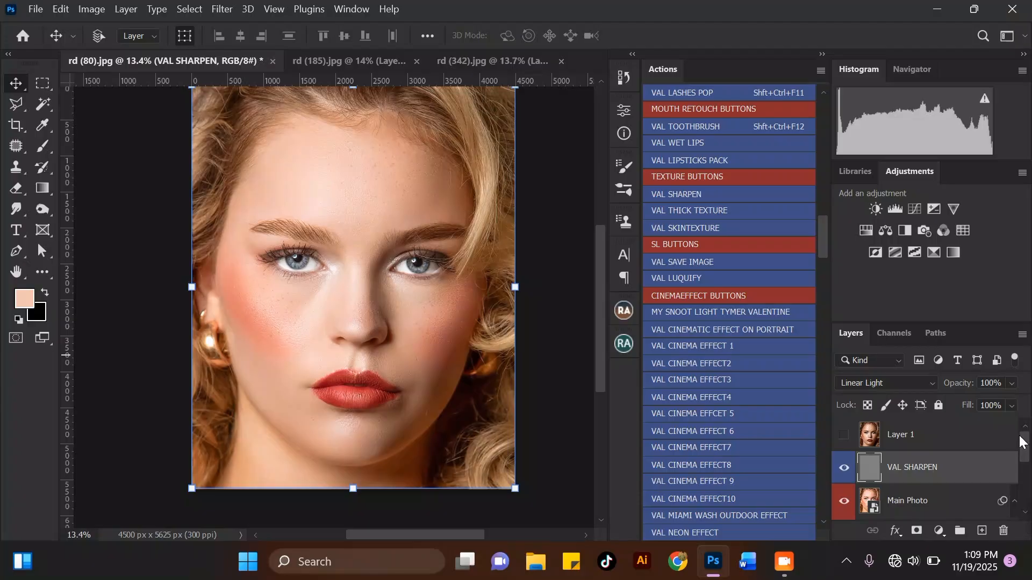
Add a Color Balance adjustment layer with midtones Cyan-Red +7 and Yellow-Blue +2.
click(940, 531)
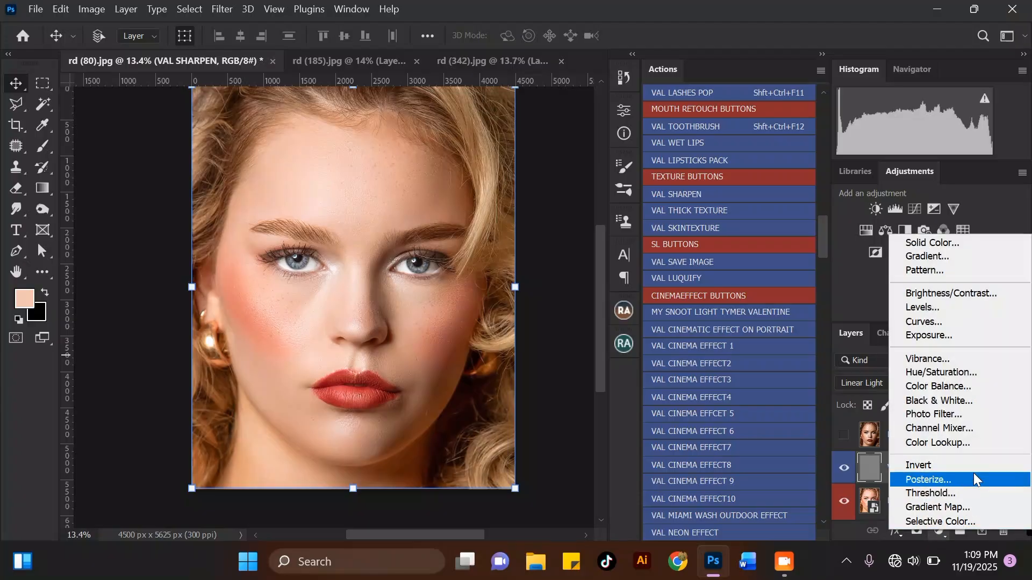
click(954, 387)
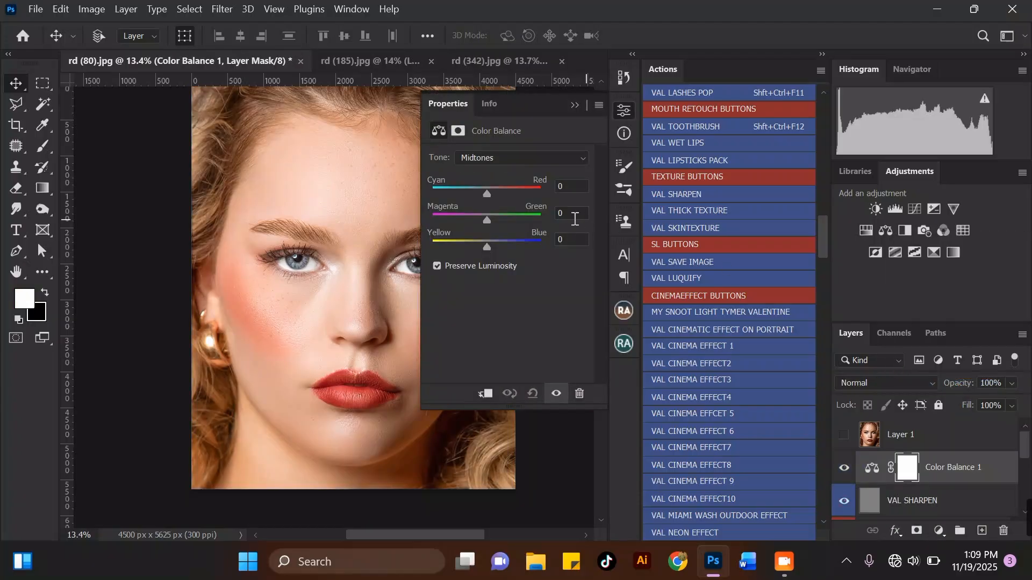
scroll(244, 203, down, 2)
scroll(403, 203, up, 2)
drag(488, 248, 488, 244)
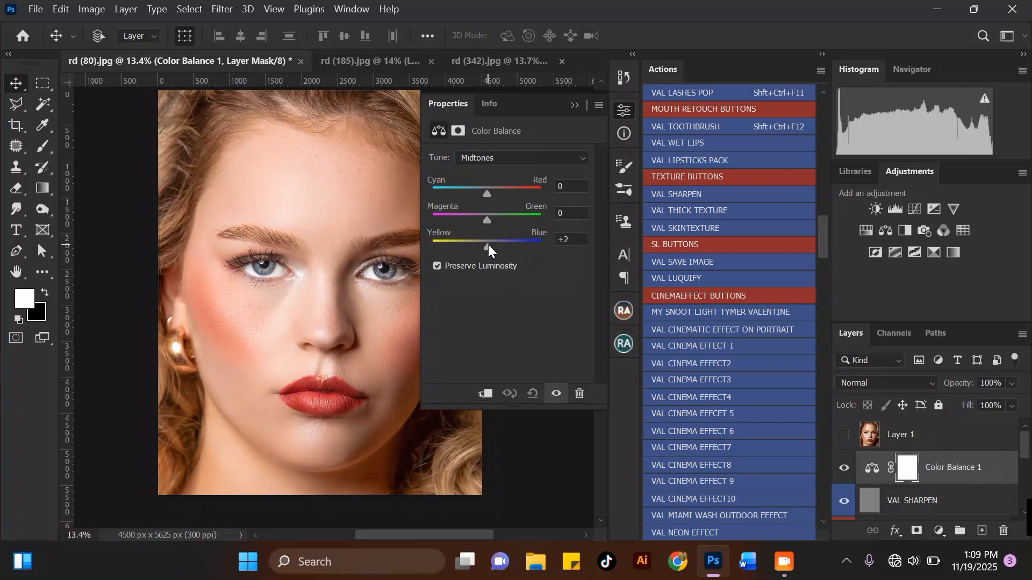
click(487, 193)
drag(488, 193, 489, 194)
click(490, 194)
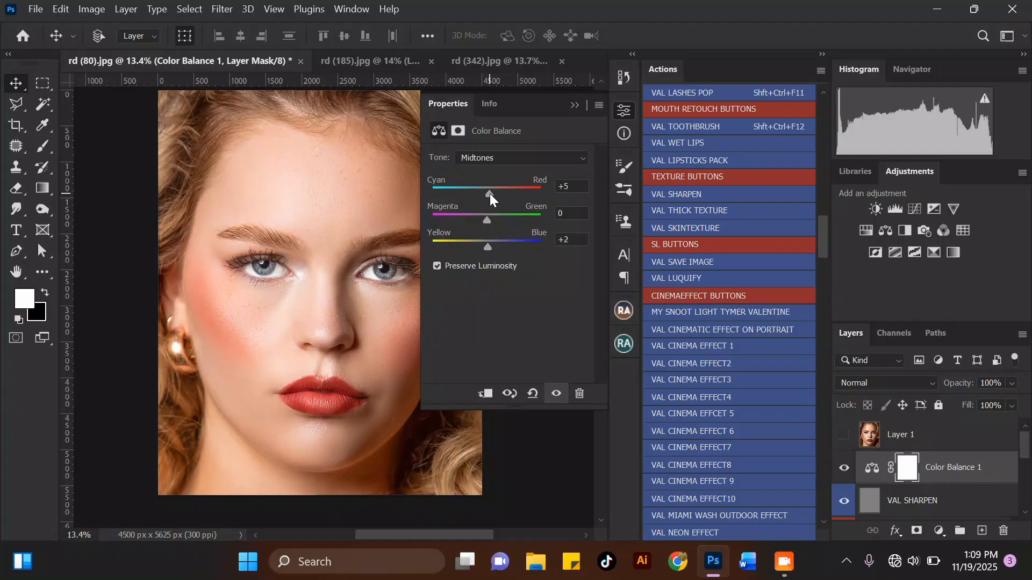
drag(488, 194, 492, 195)
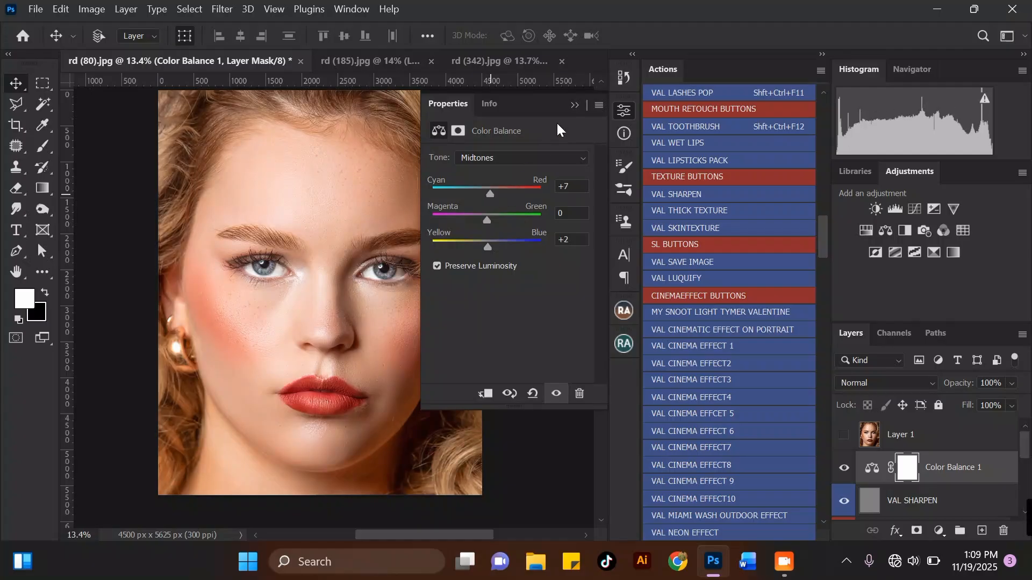
click(576, 106)
Add a Curves adjustment layer and pull the RGB curve's midtones down slightly, to output 118 at input 121.
click(939, 531)
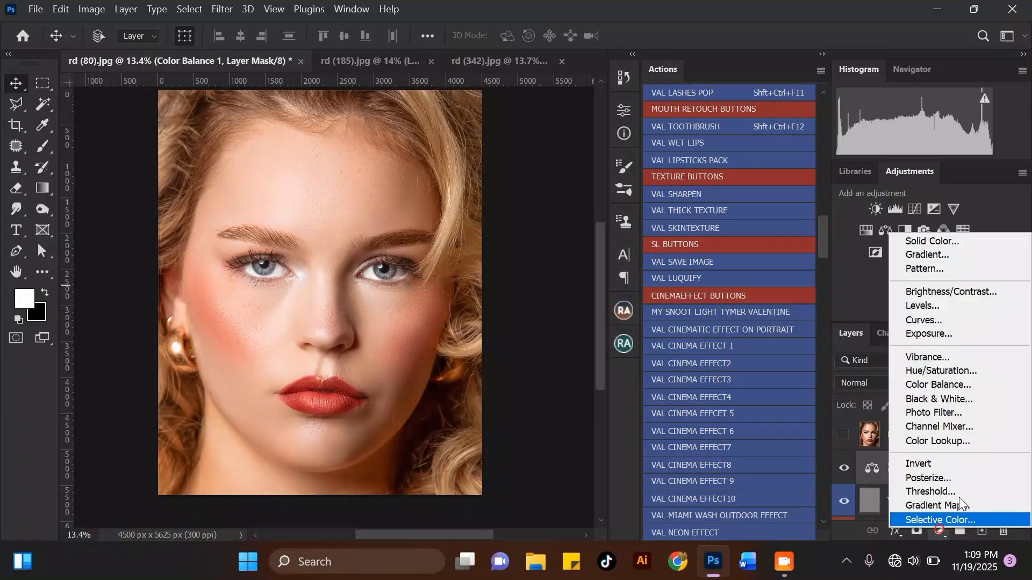
click(937, 321)
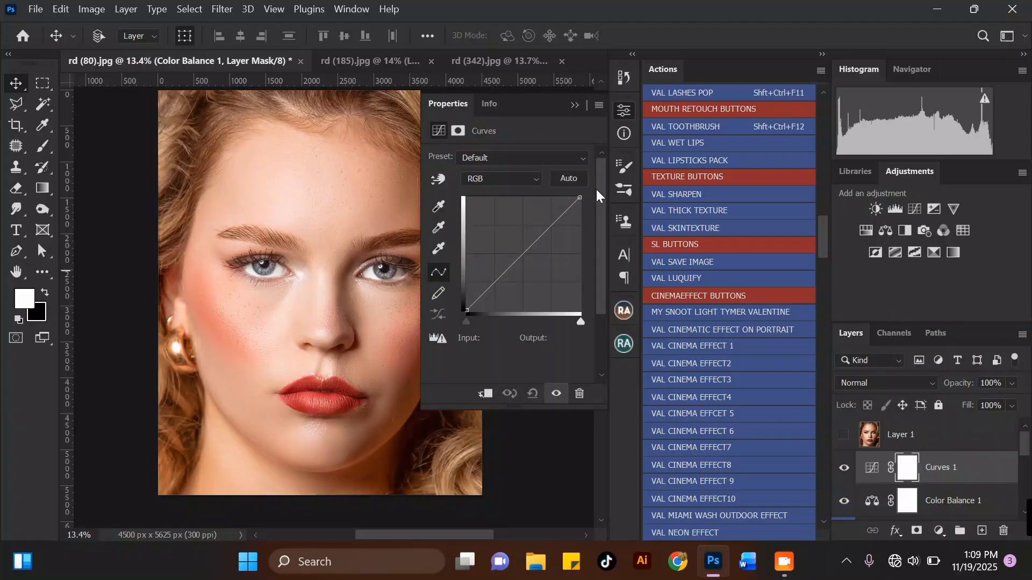
click(524, 250)
drag(524, 249, 521, 259)
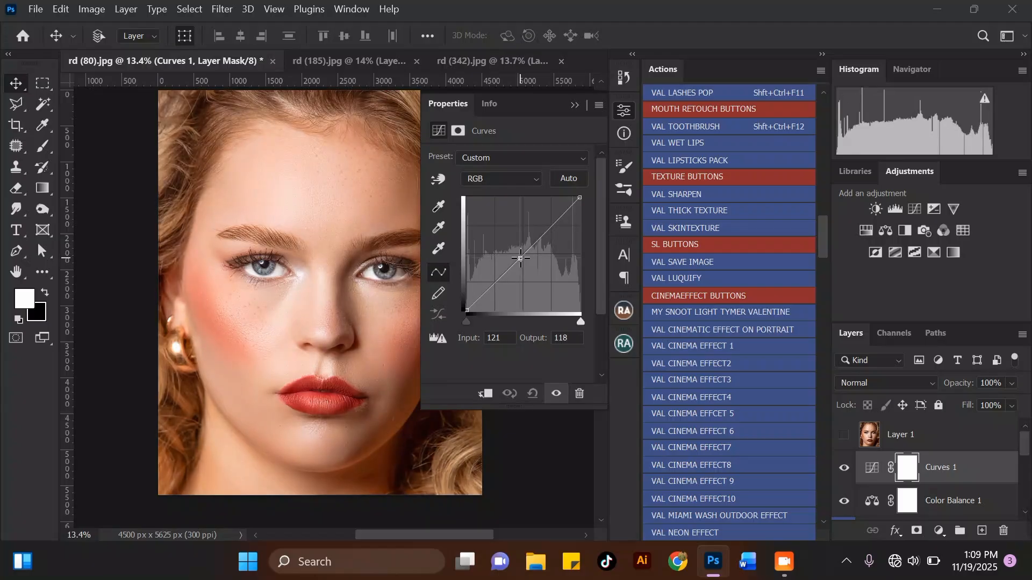
Switch the curve to the Blue channel and add a midtone point, lifting it slightly.
click(504, 182)
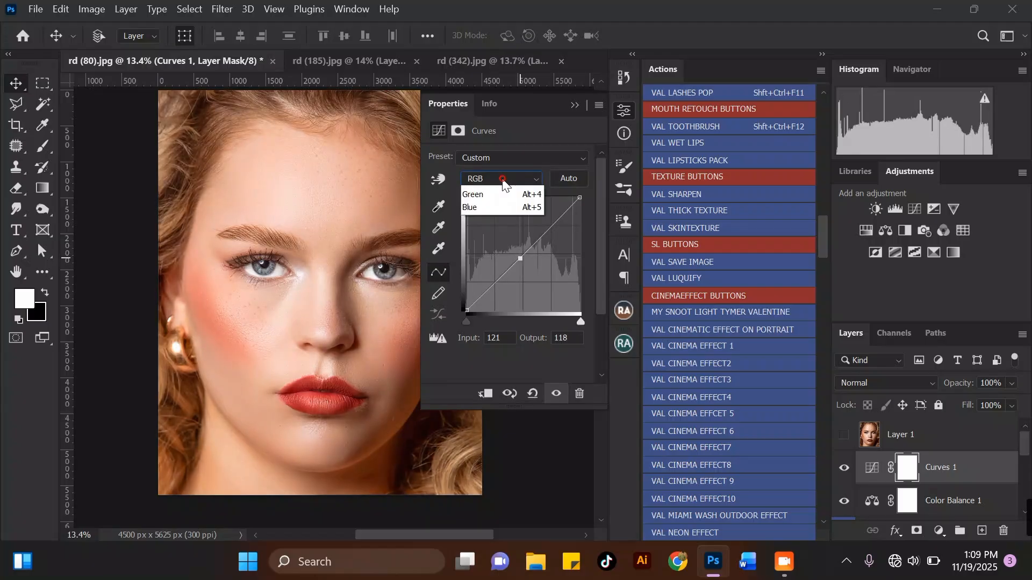
click(489, 227)
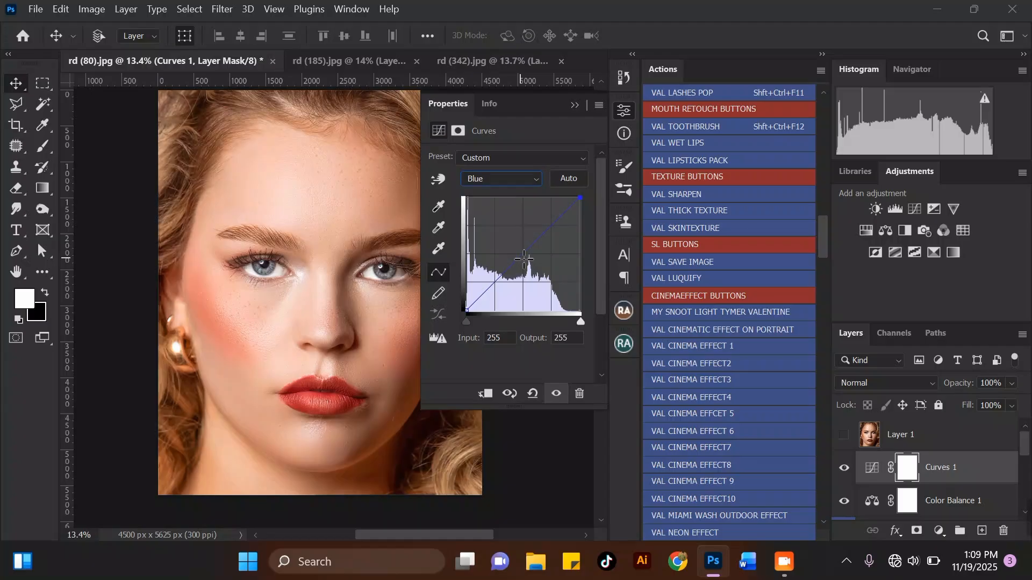
click(524, 259)
drag(524, 259, 524, 253)
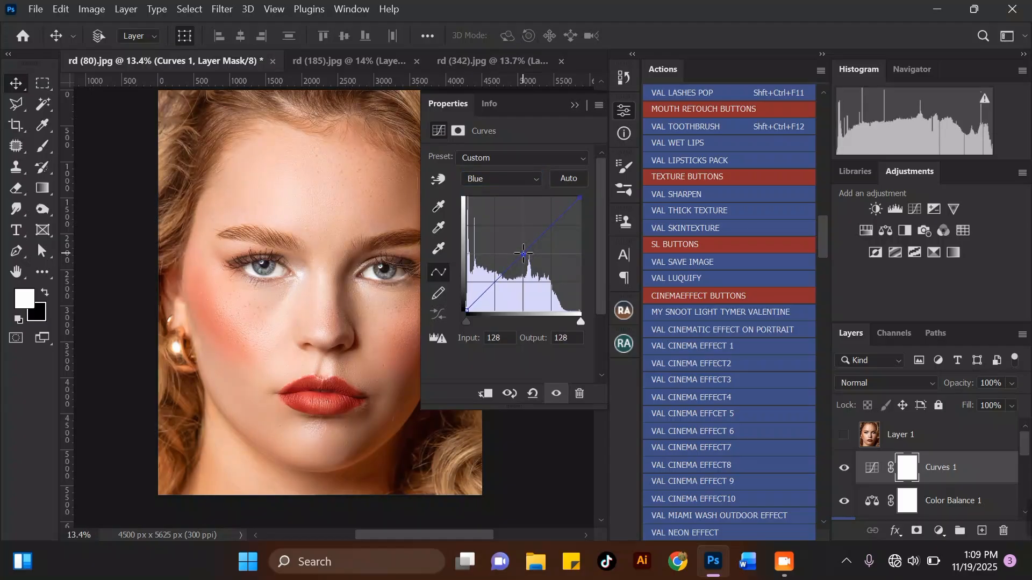
Add a shadow point to the Blue curve and move the Blue black point inward to input 11.
click(478, 301)
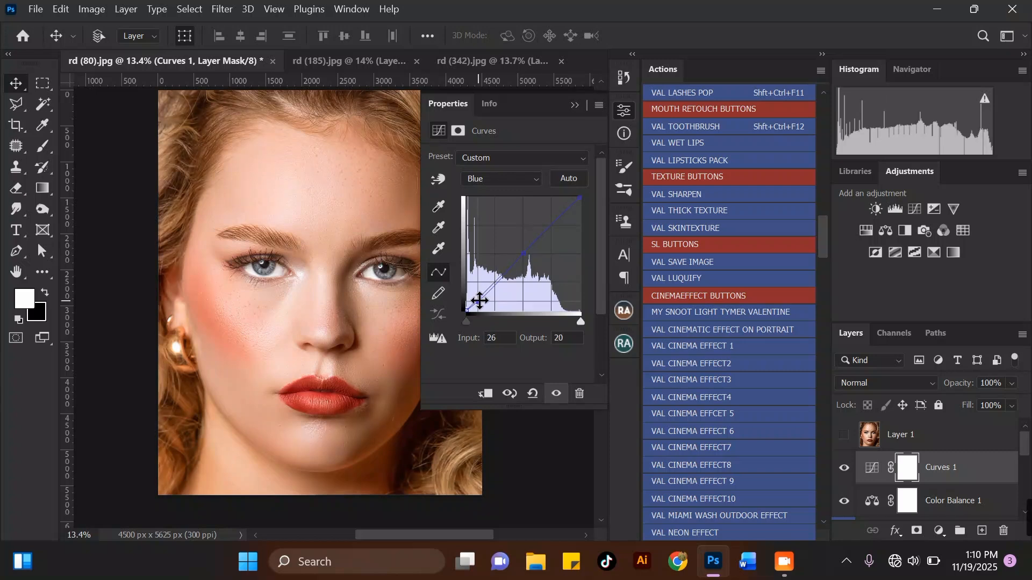
click(468, 308)
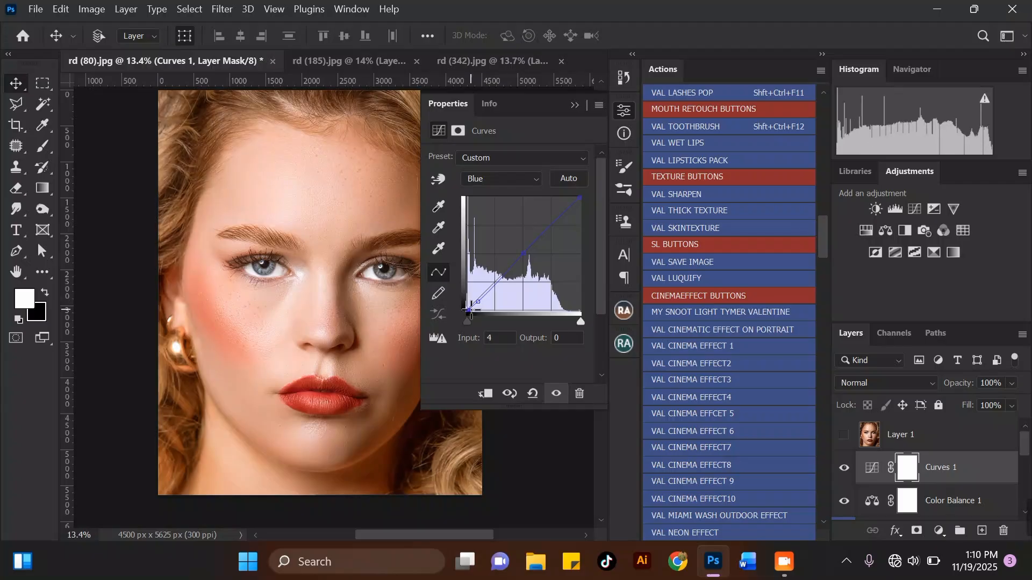
drag(468, 309, 473, 312)
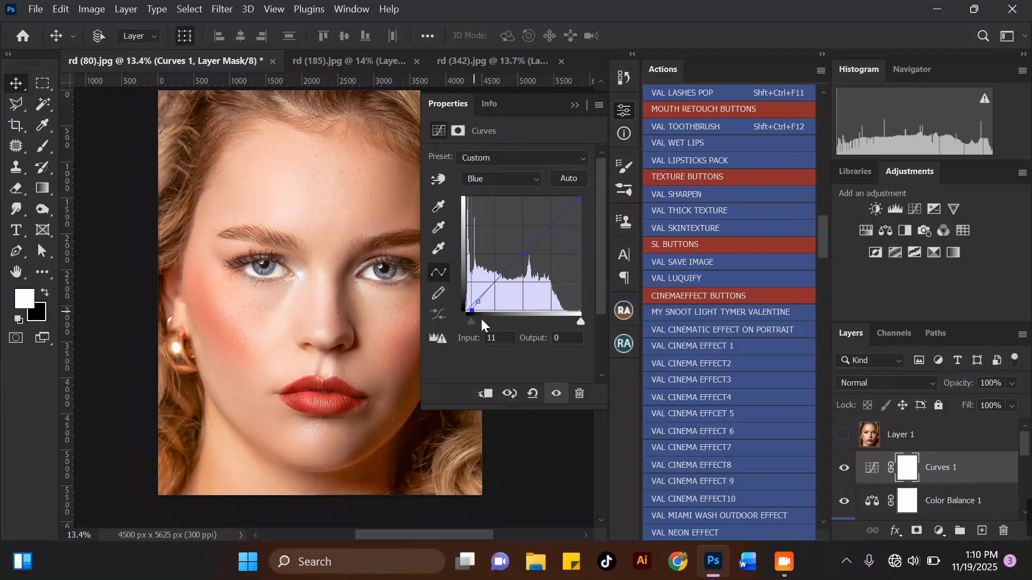
drag(471, 311, 473, 312)
Collapse the Properties panel and zoom in and out to inspect the color-graded portrait.
click(574, 105)
scroll(454, 231, down, 2)
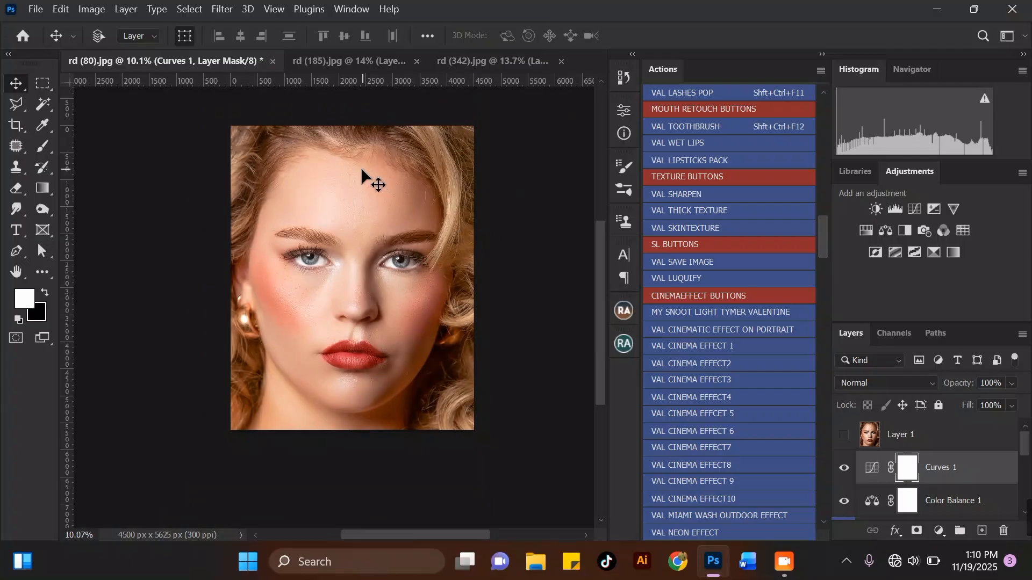
scroll(340, 197, up, 1)
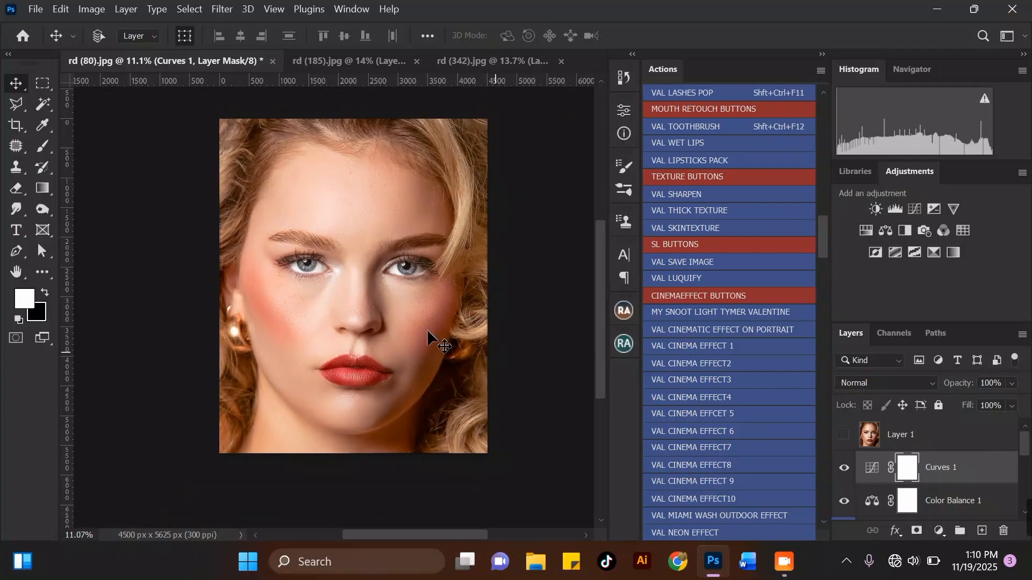
scroll(368, 273, up, 5)
scroll(349, 284, down, 5)
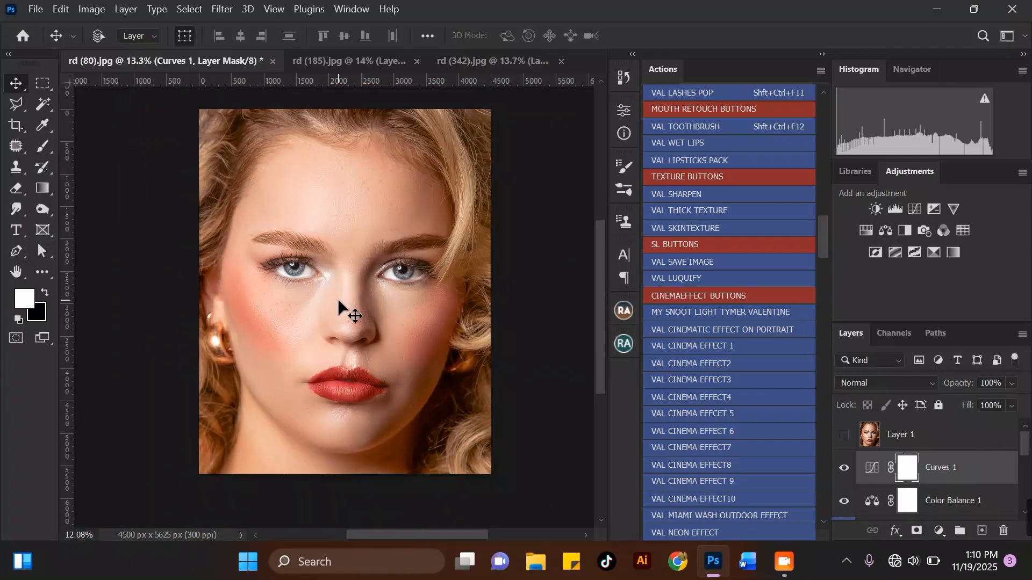
scroll(339, 298, down, 2)
scroll(359, 298, up, 1)
Merge the layers from Curves 1 down to the VAL ADVACE FREQUENCY SP layer into one layer.
drag(1026, 442, 1024, 500)
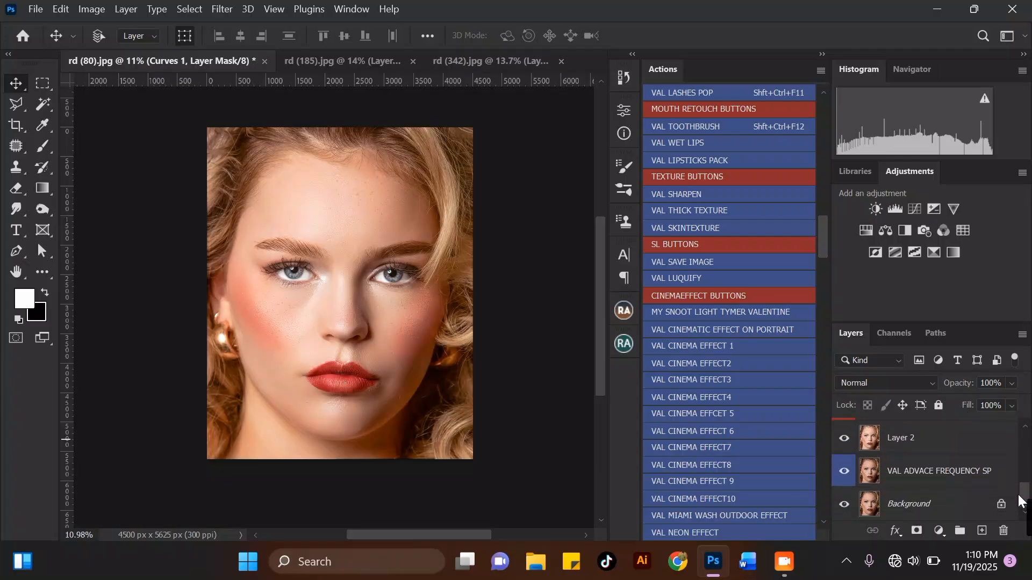
shift+click(948, 474)
key(ctrl+e)
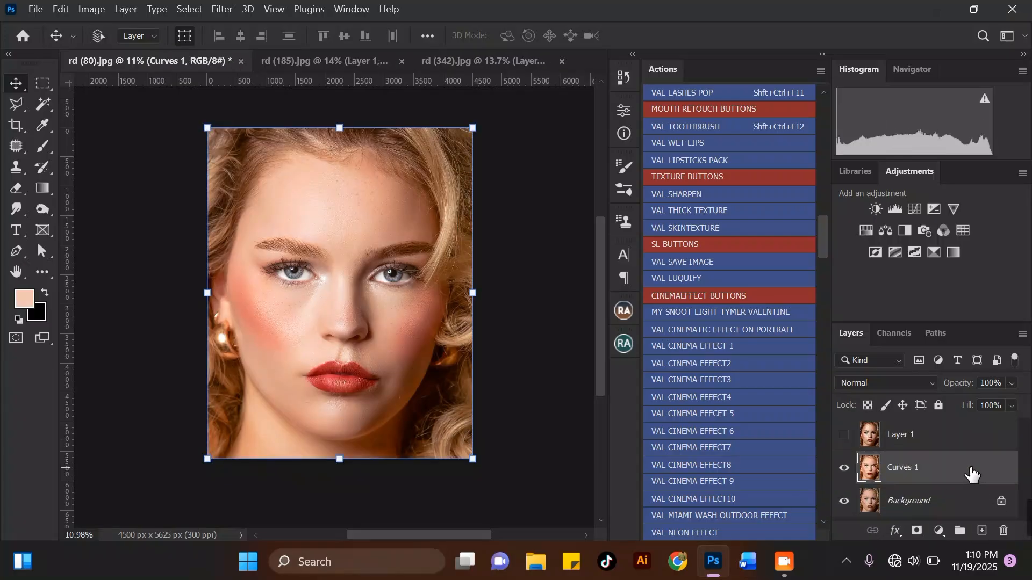
Zoom in and toggle the merged Curves 1 layer's visibility to compare the retouched portrait with the original.
scroll(324, 302, up, 2)
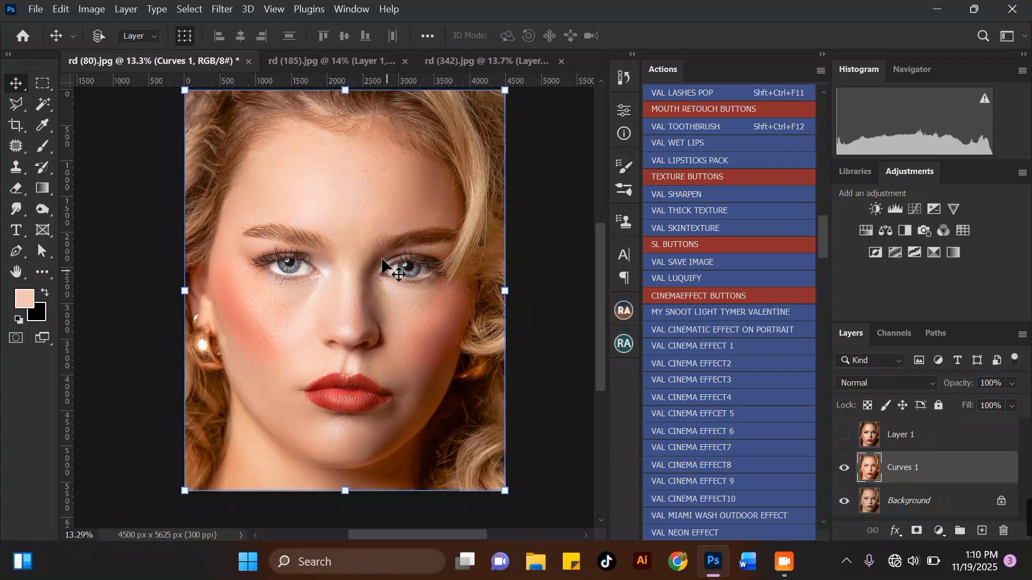
scroll(357, 252, up, 1)
click(846, 469)
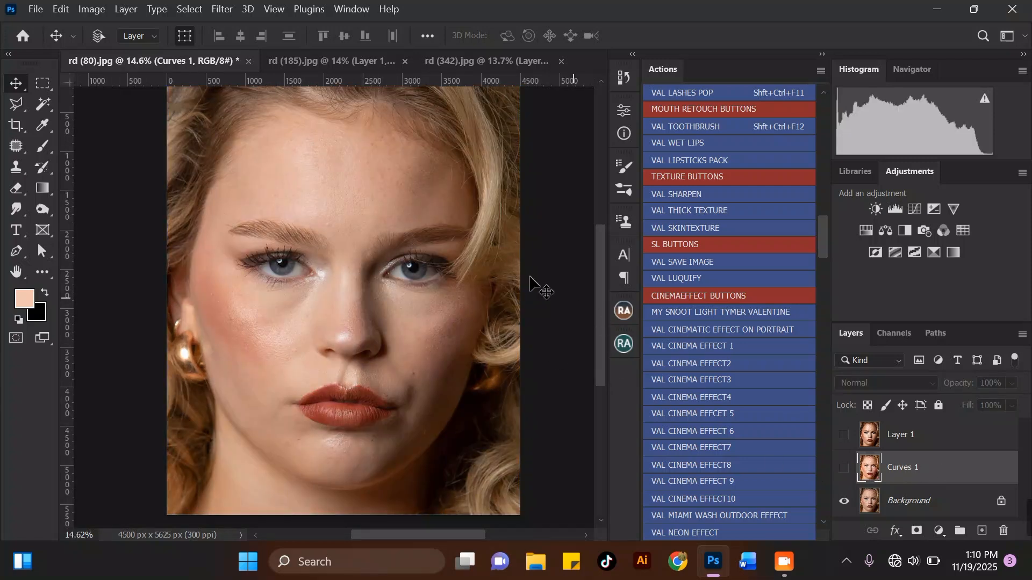
click(844, 468)
scroll(304, 330, up, 1)
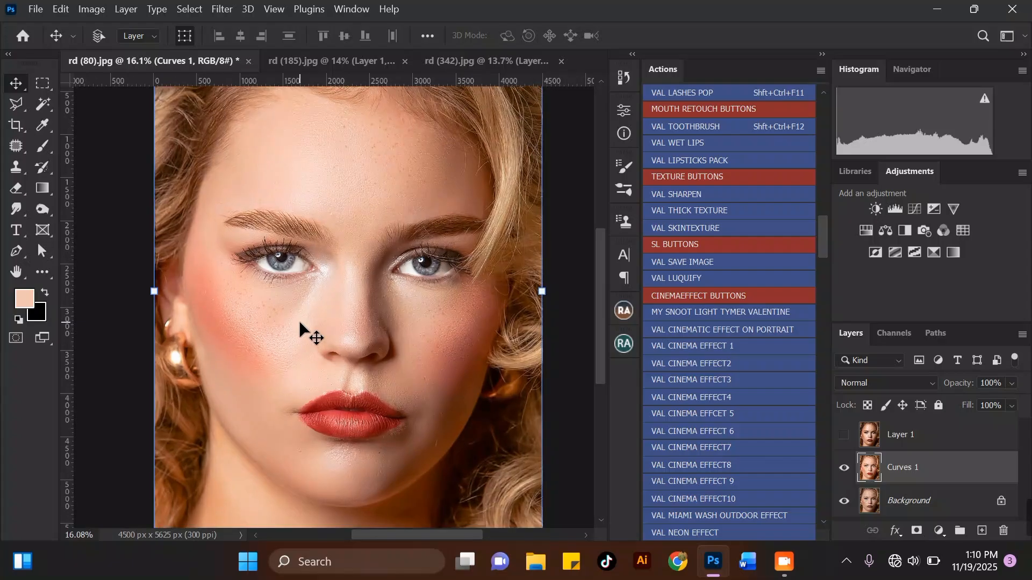
click(843, 467)
click(841, 468)
click(841, 468)
click(842, 468)
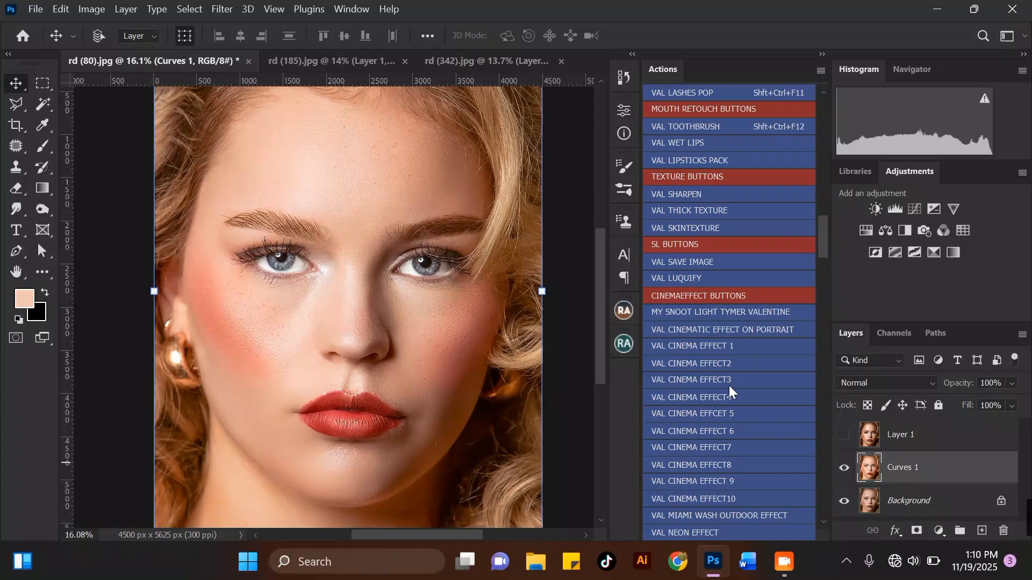